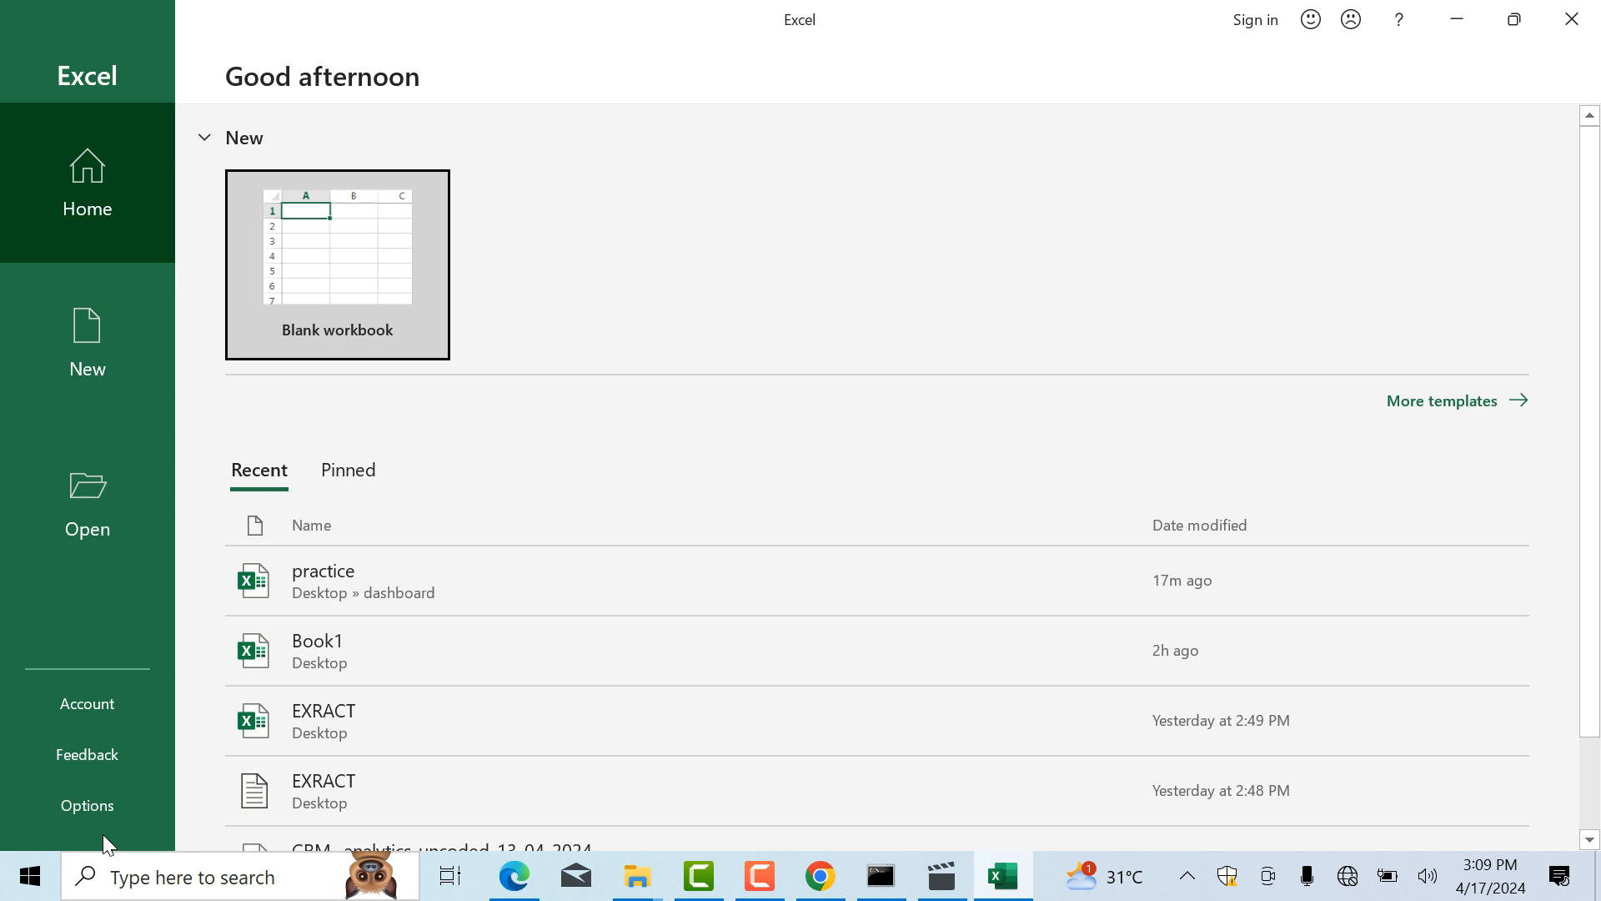
- Create a new blank workbook and select cell C2
{"action": "left_click", "coordinate": [368, 272]}
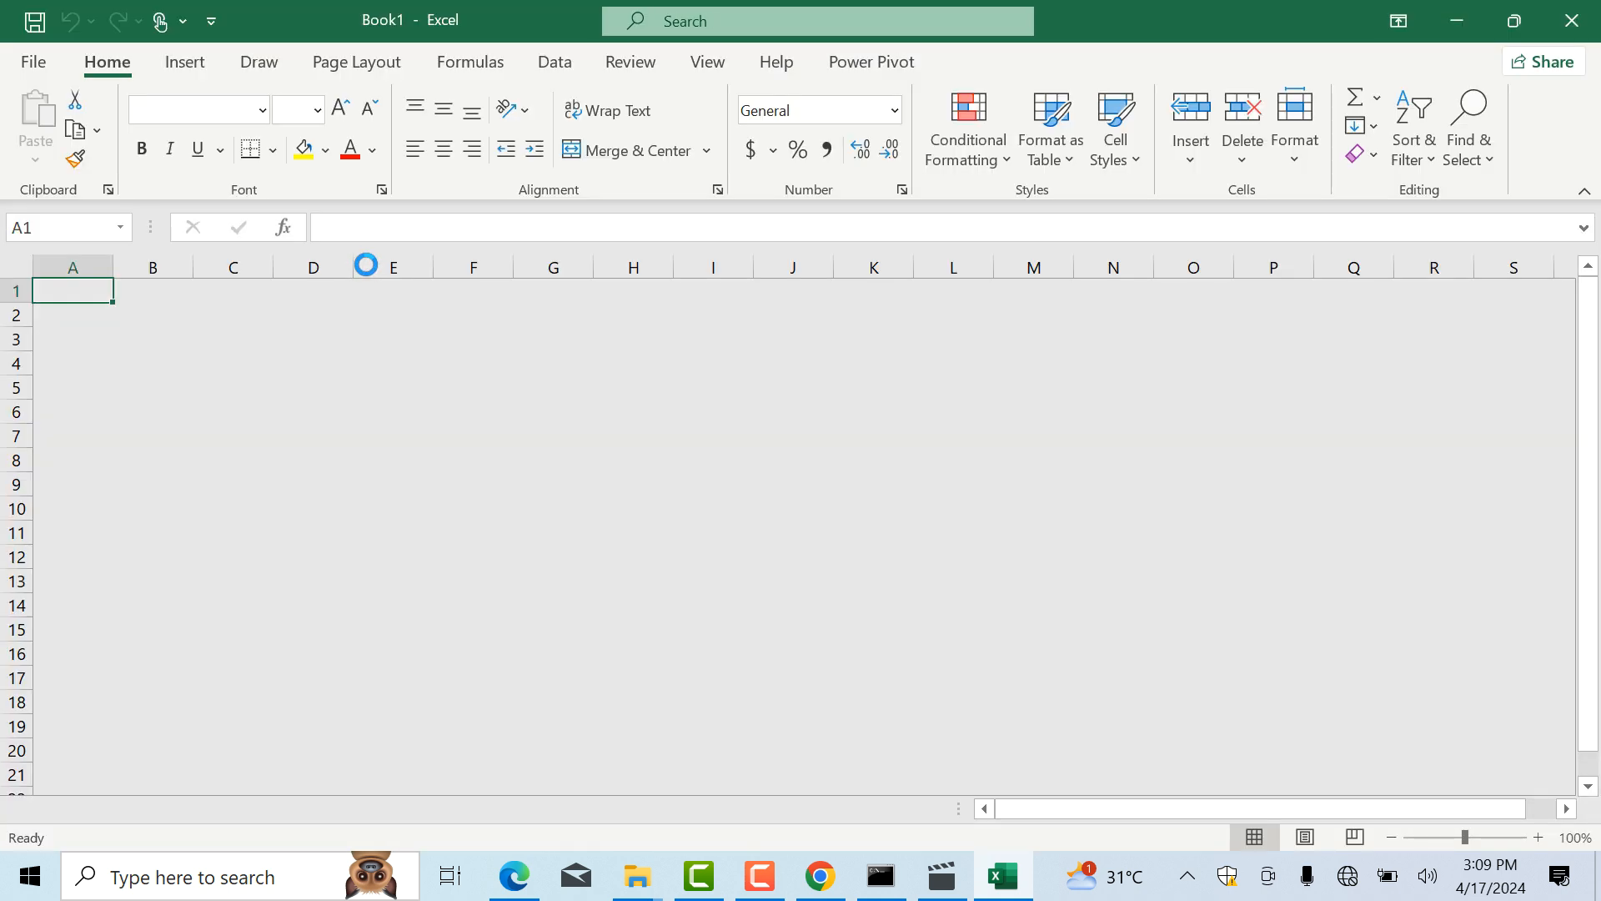
{"action": "left_click", "coordinate": [366, 262]}
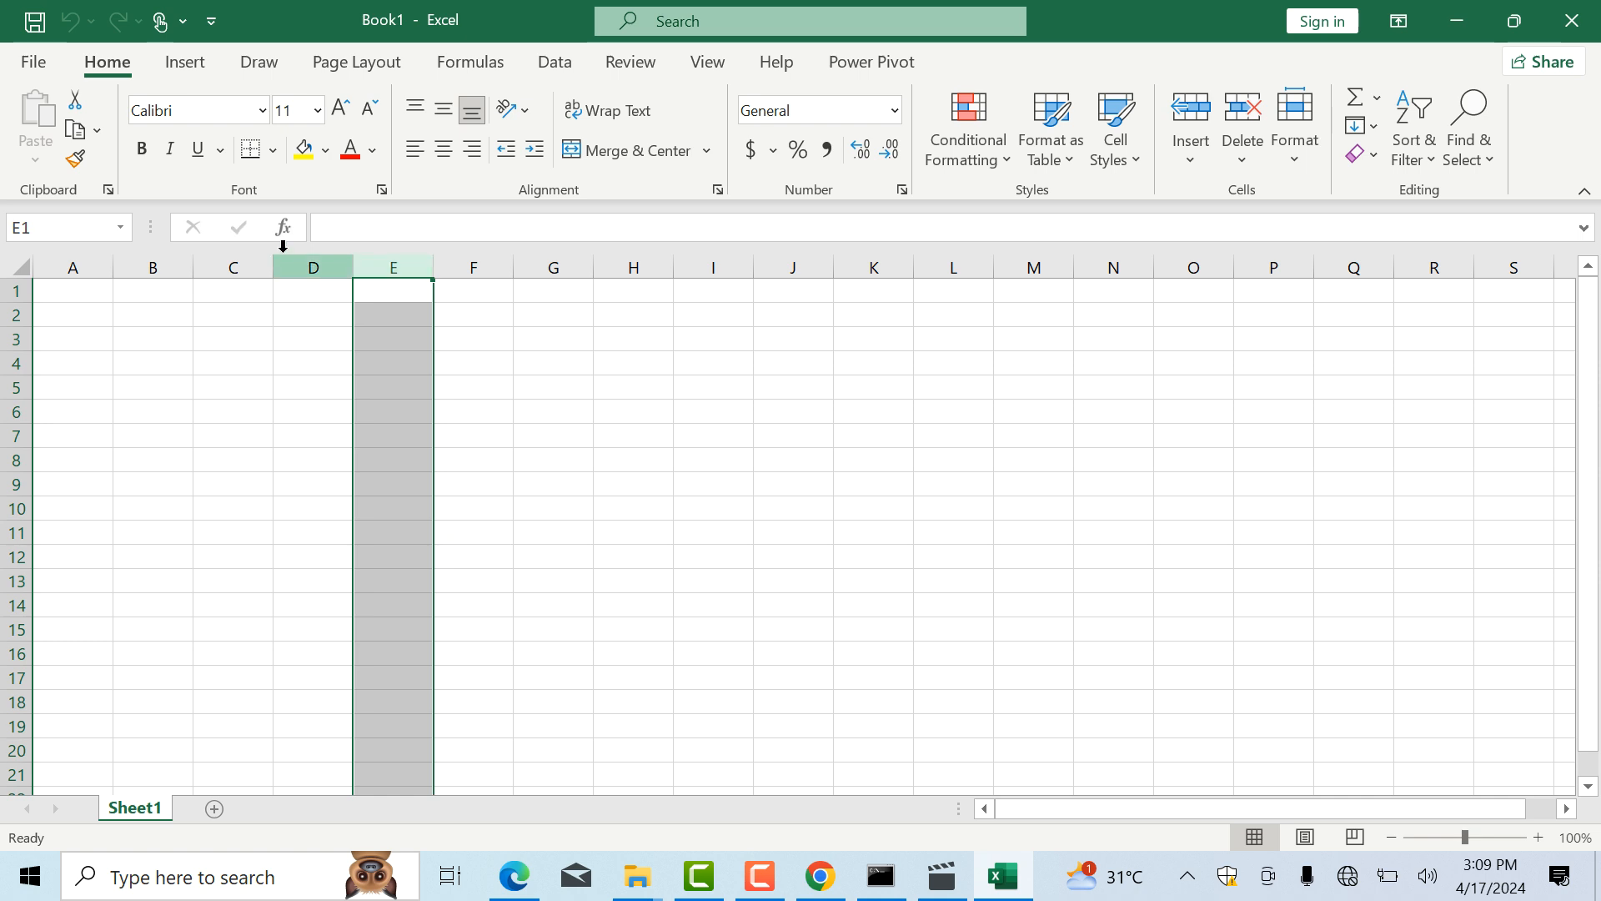
{"action": "left_click", "coordinate": [231, 304]}
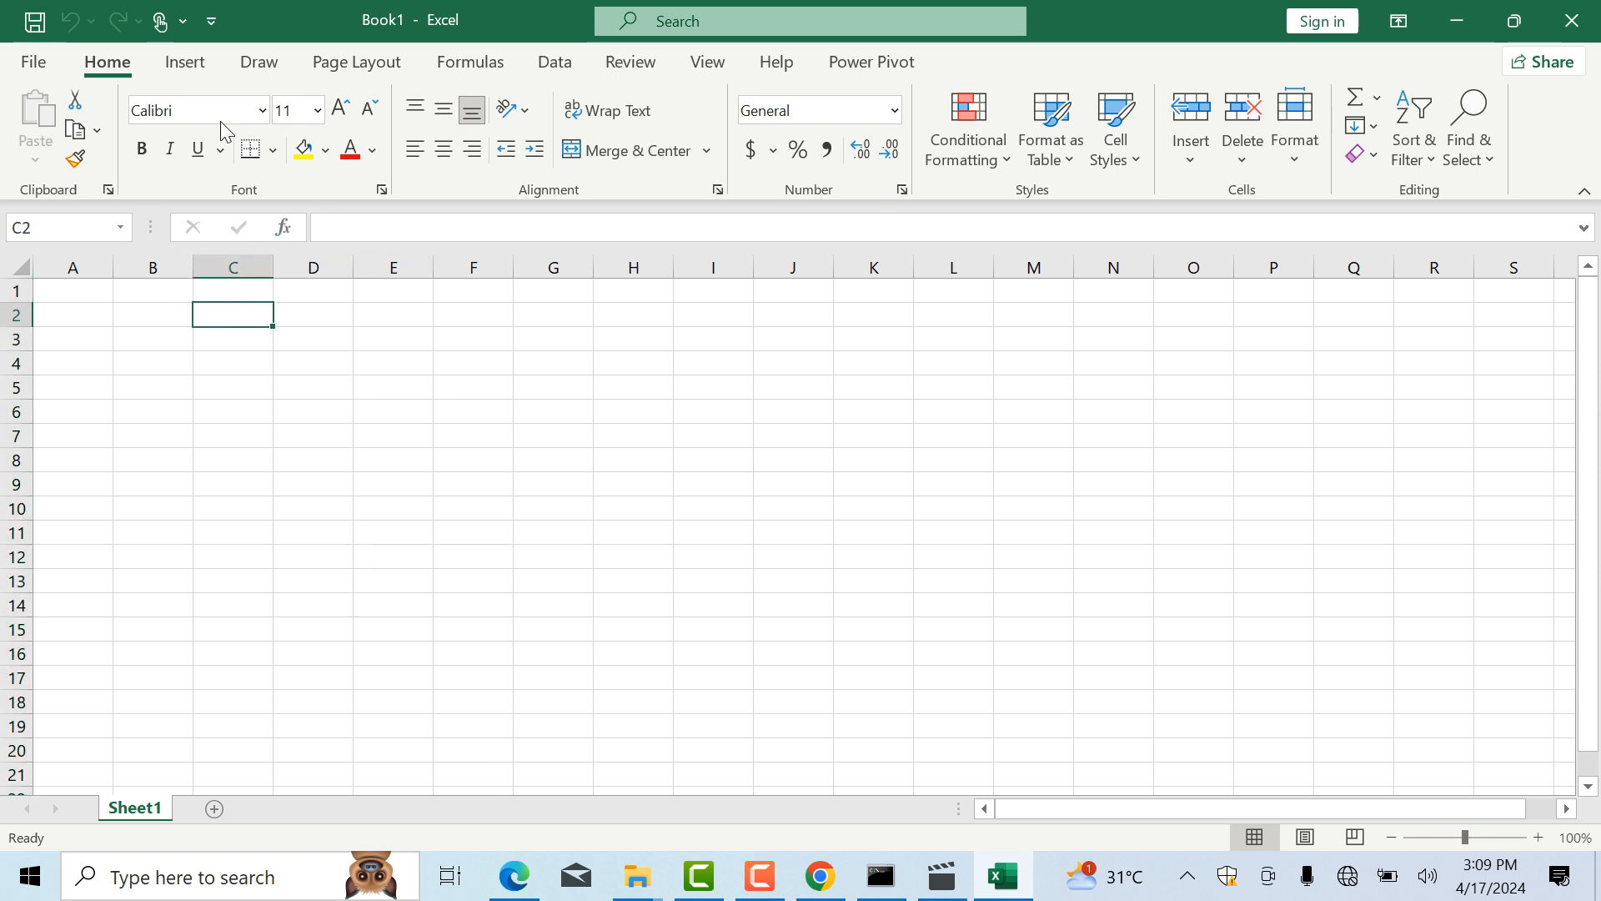
- Open the list of available COM add-ins from the Excel add-in options
{"action": "left_click", "coordinate": [45, 63]}
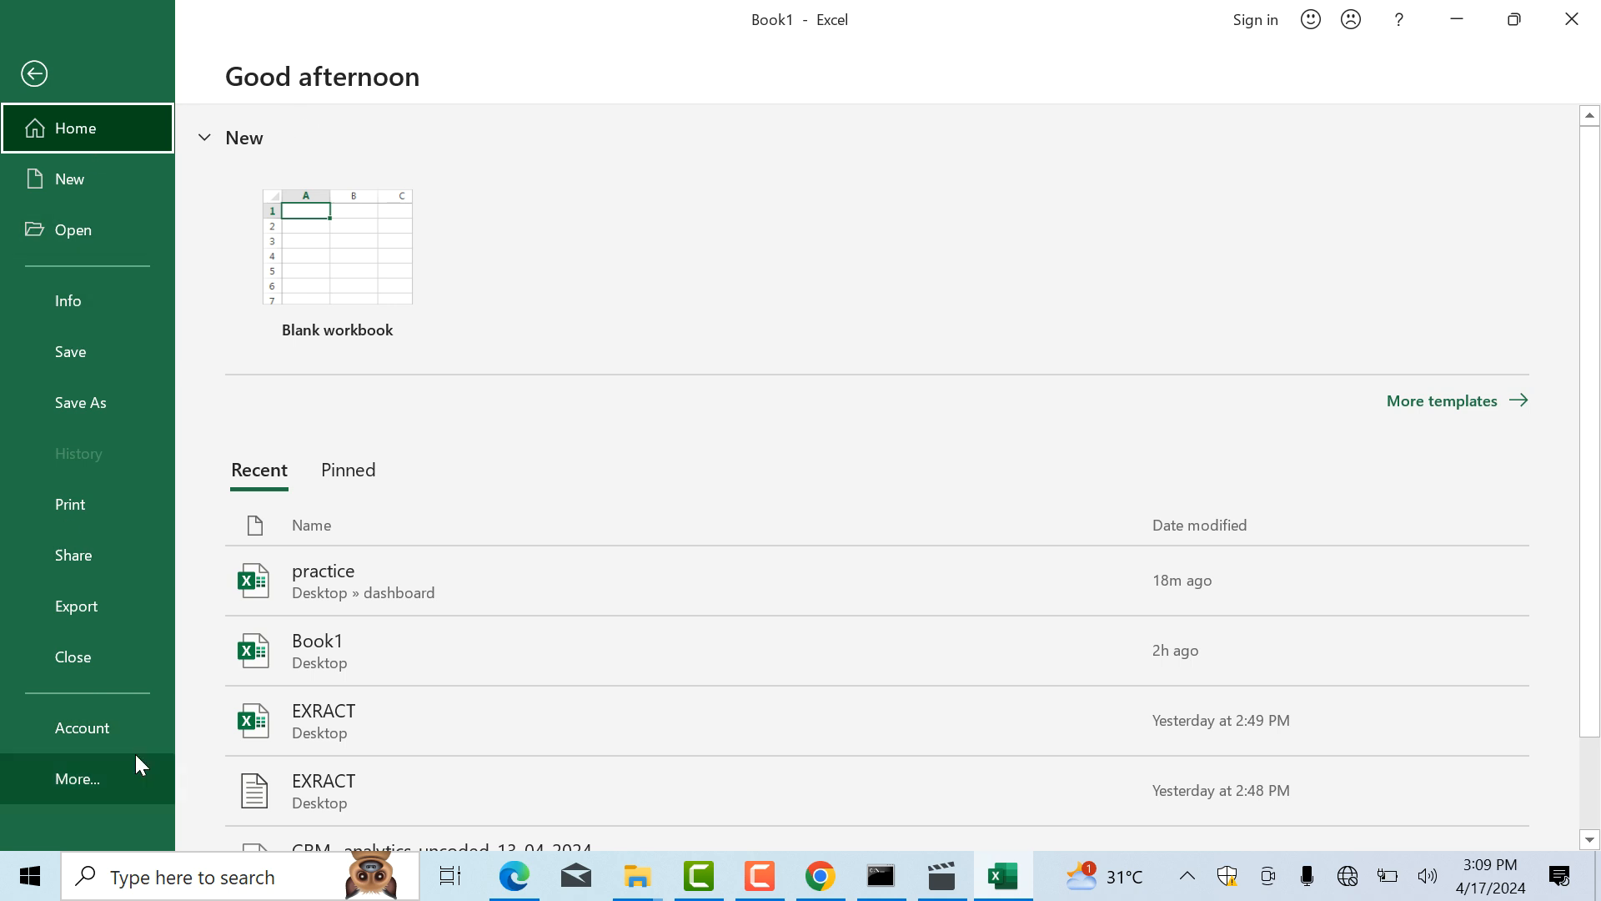
{"action": "left_click", "coordinate": [108, 771]}
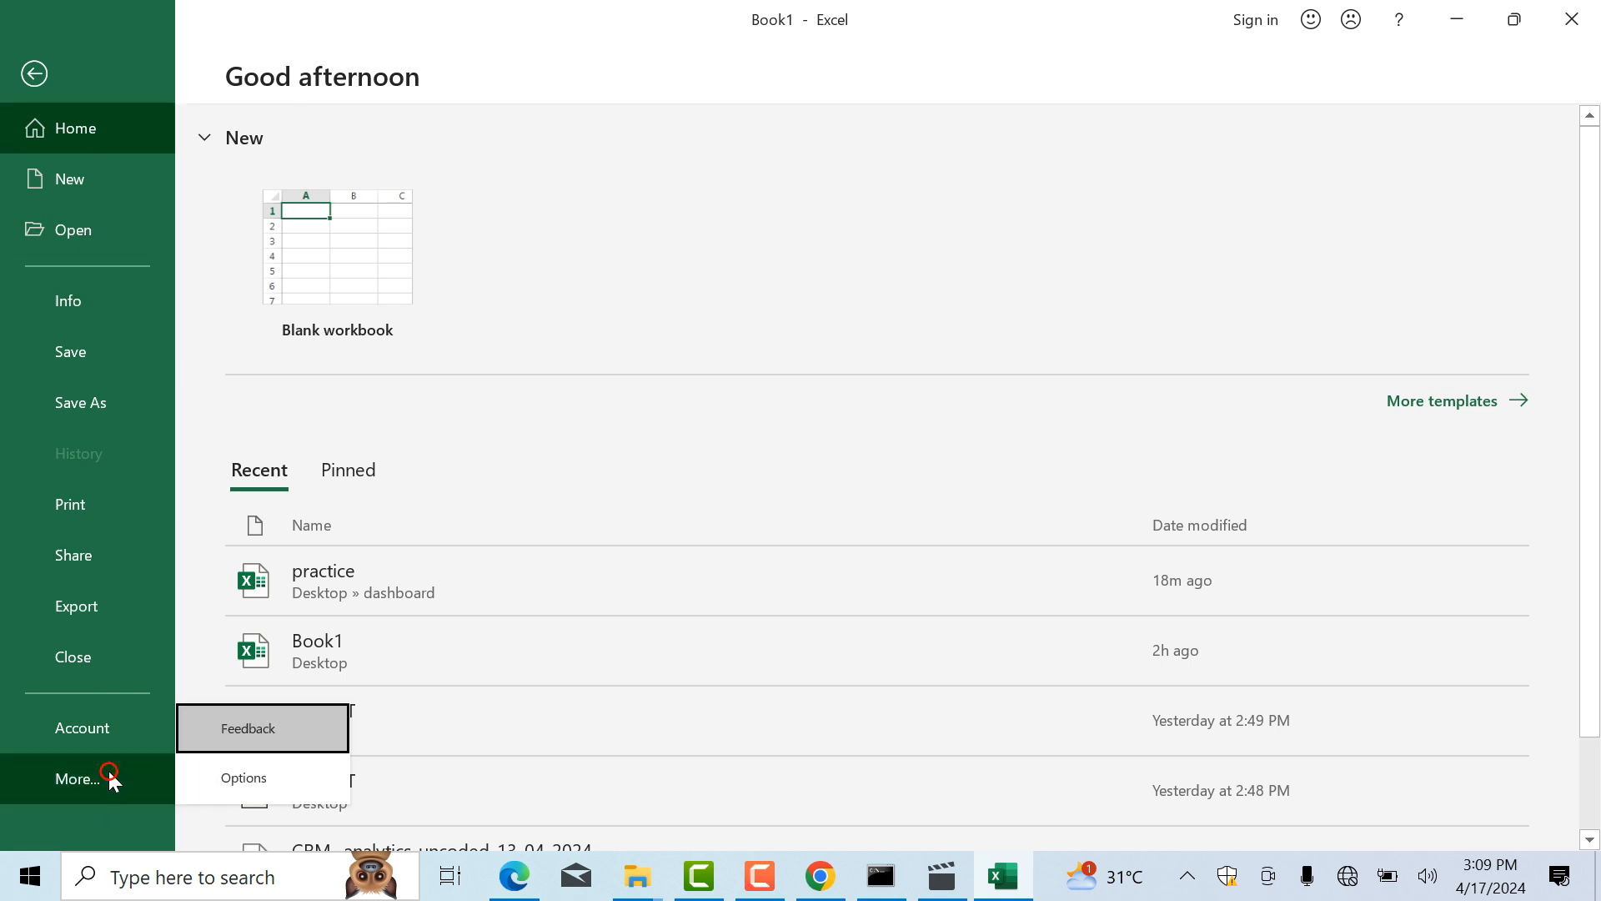
{"action": "left_click", "coordinate": [228, 777]}
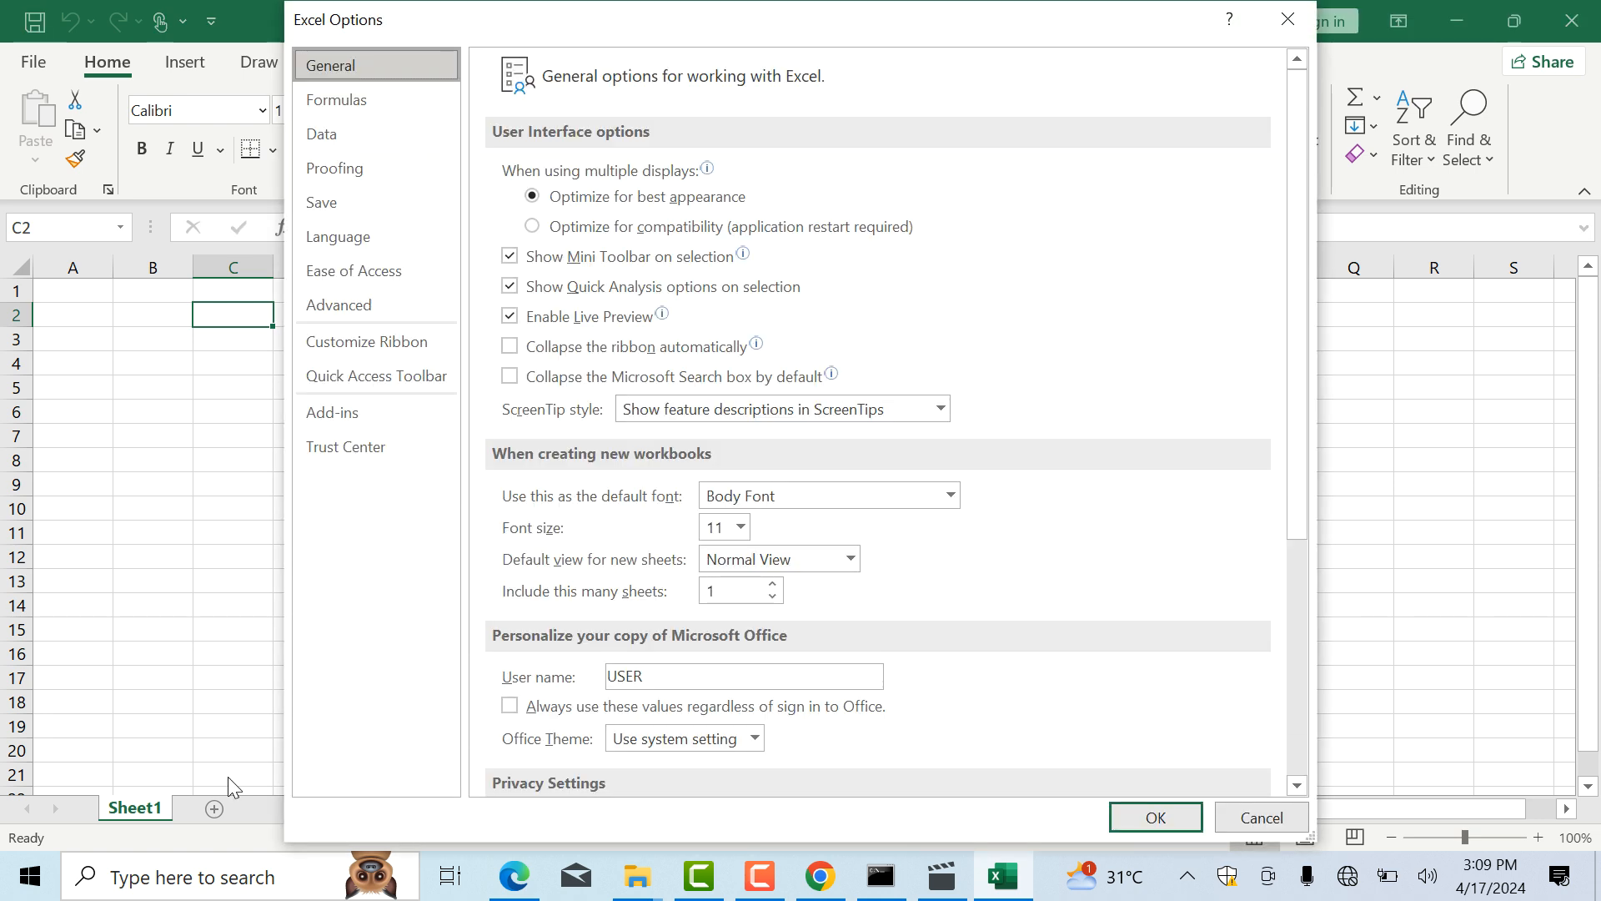
{"action": "left_click", "coordinate": [317, 417]}
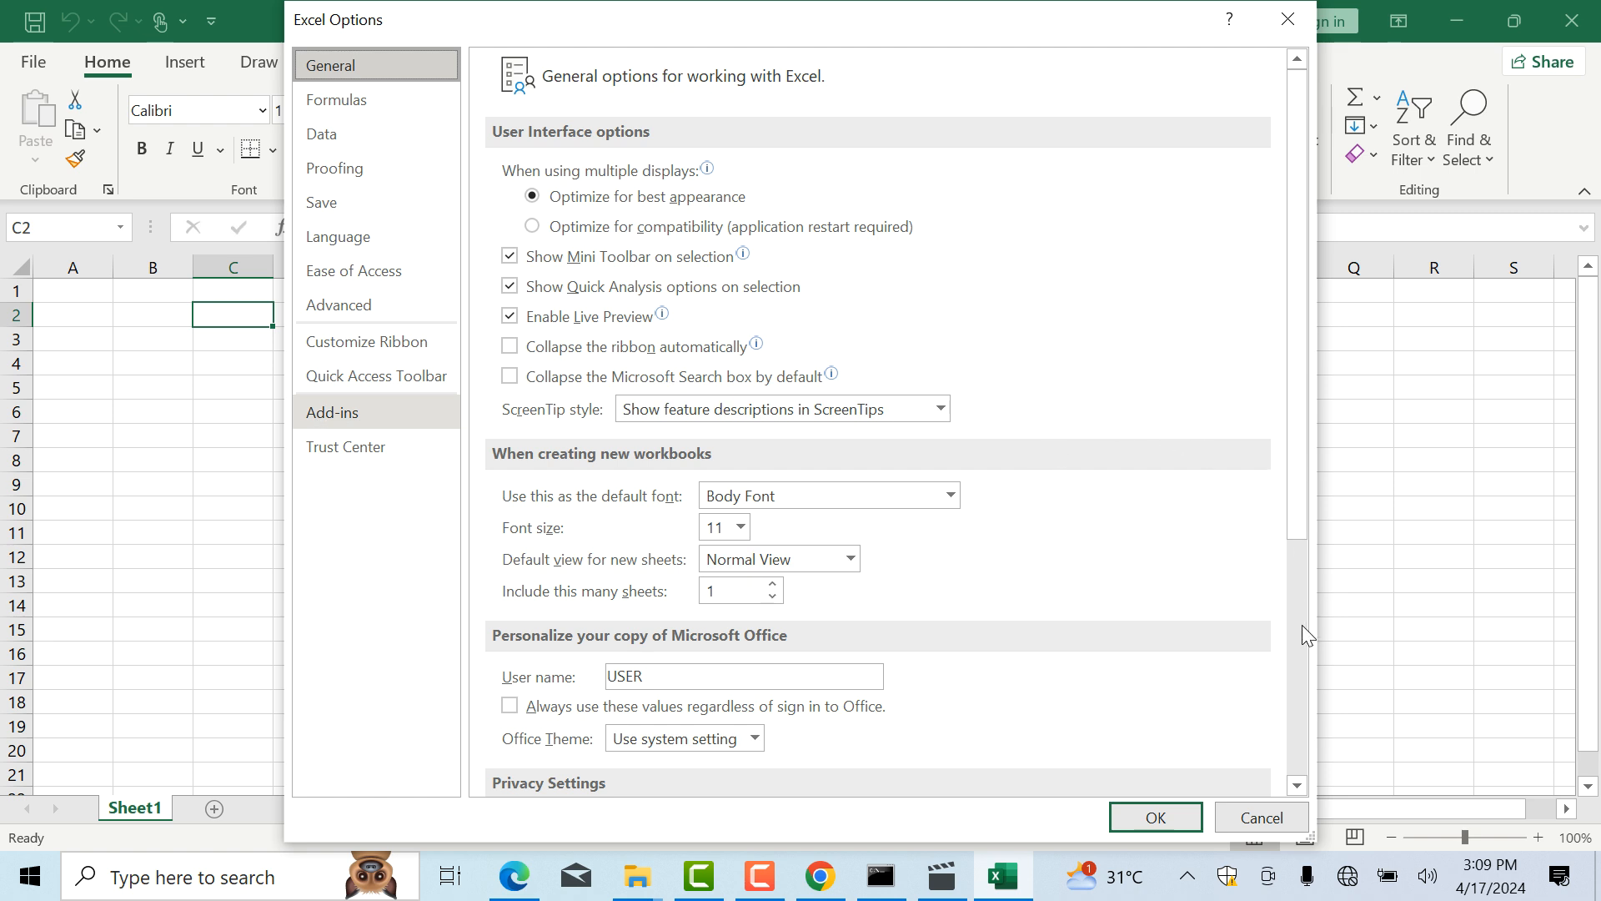
{"action": "left_click", "coordinate": [1295, 781]}
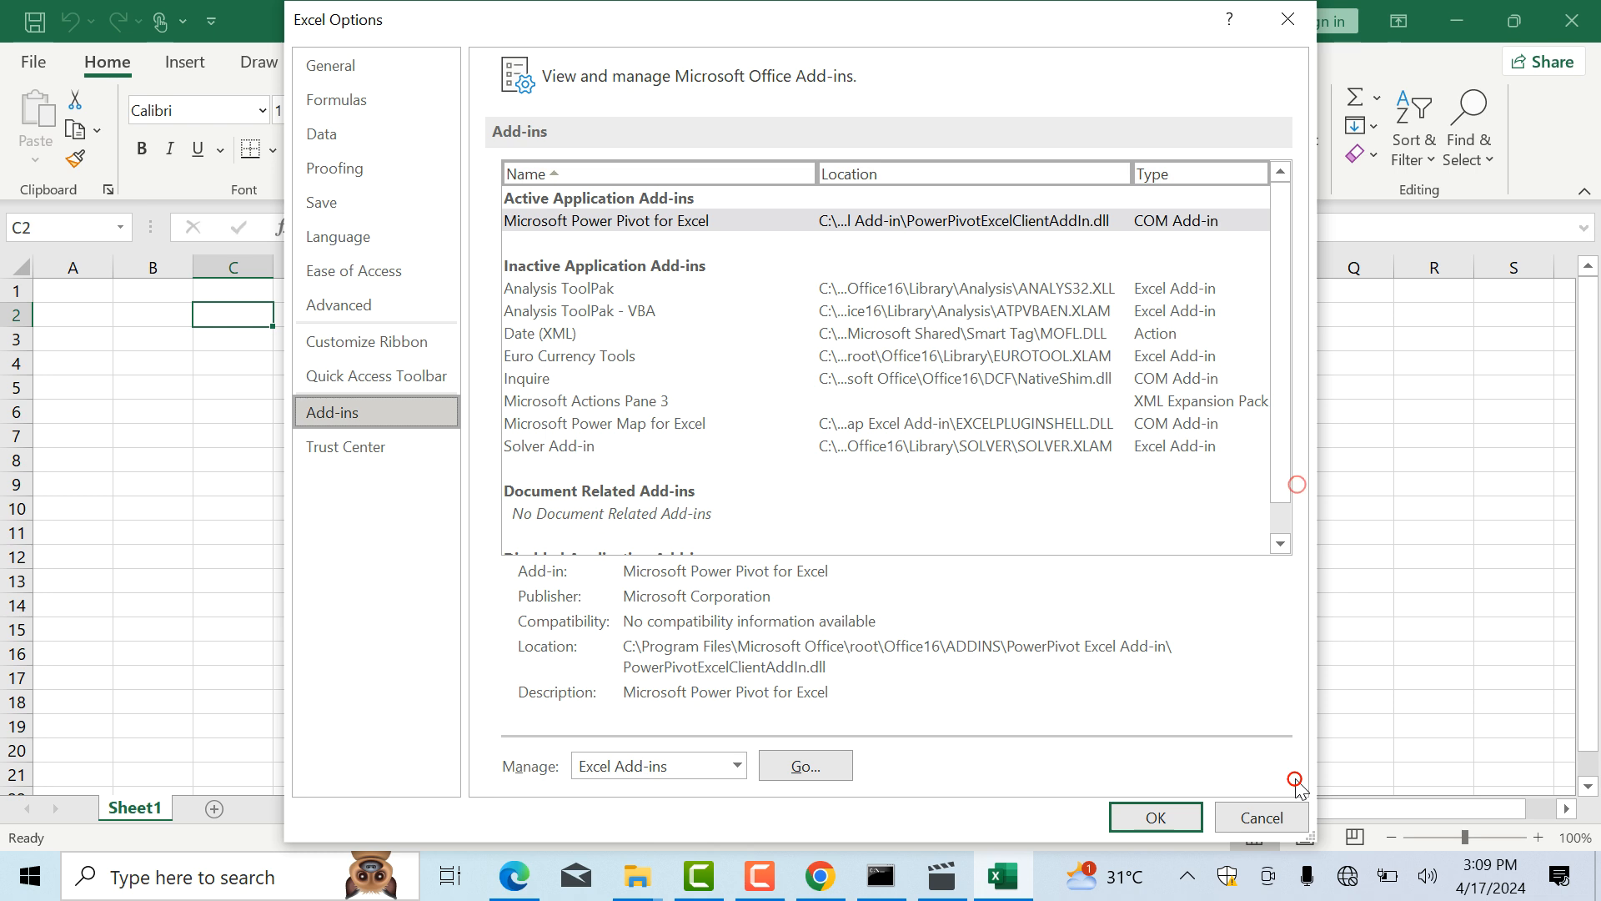
{"action": "left_click", "coordinate": [736, 768]}
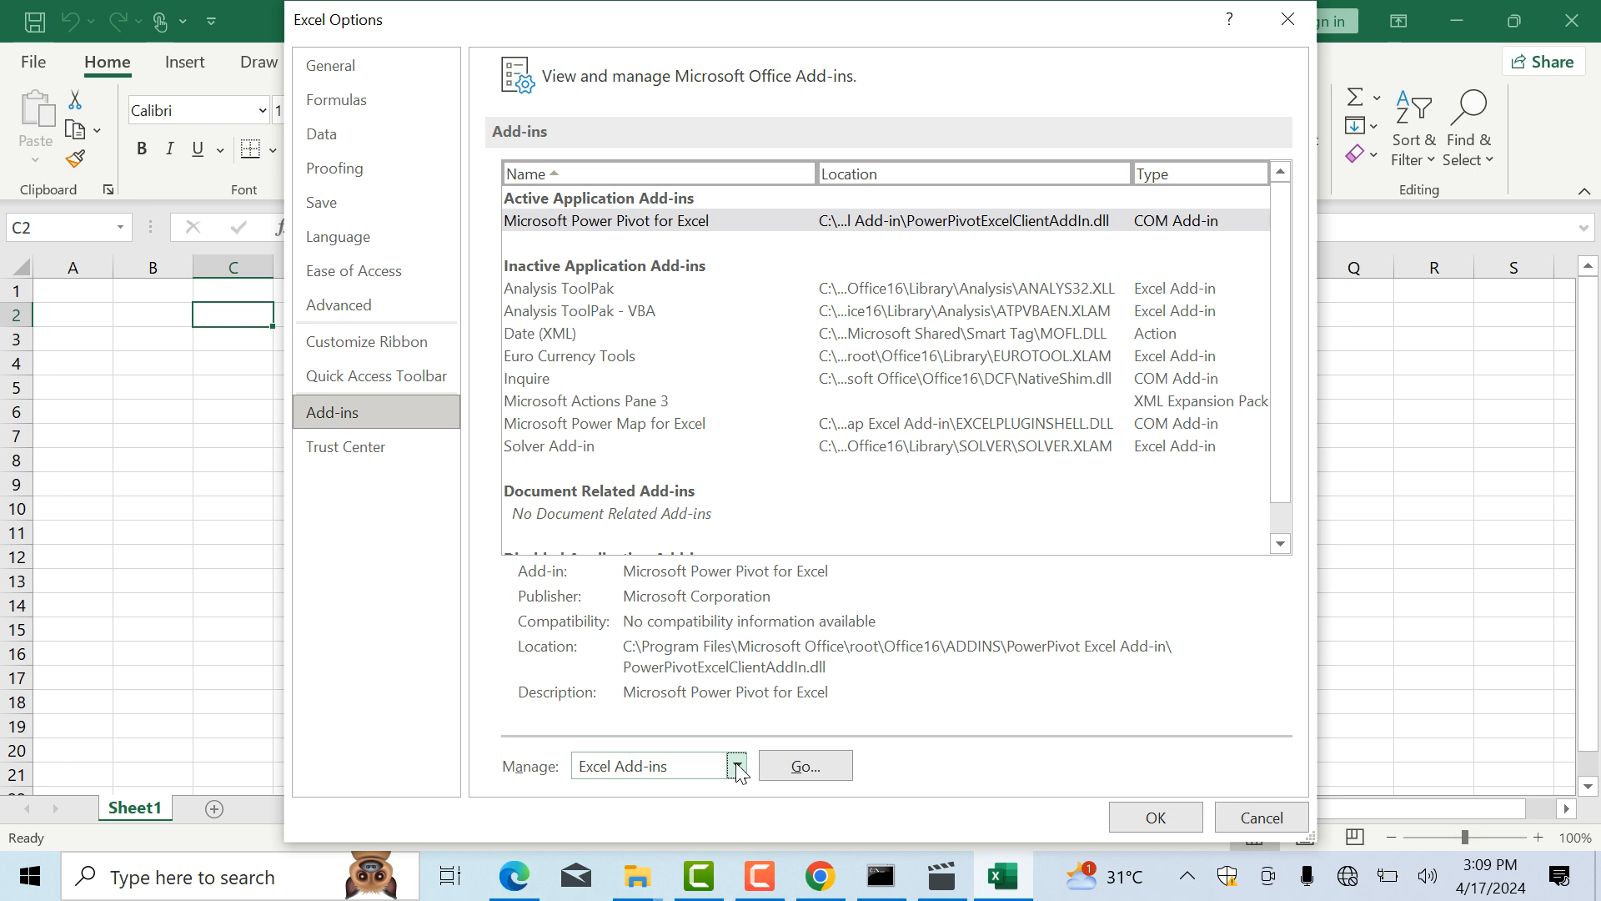
{"action": "left_click", "coordinate": [737, 769]}
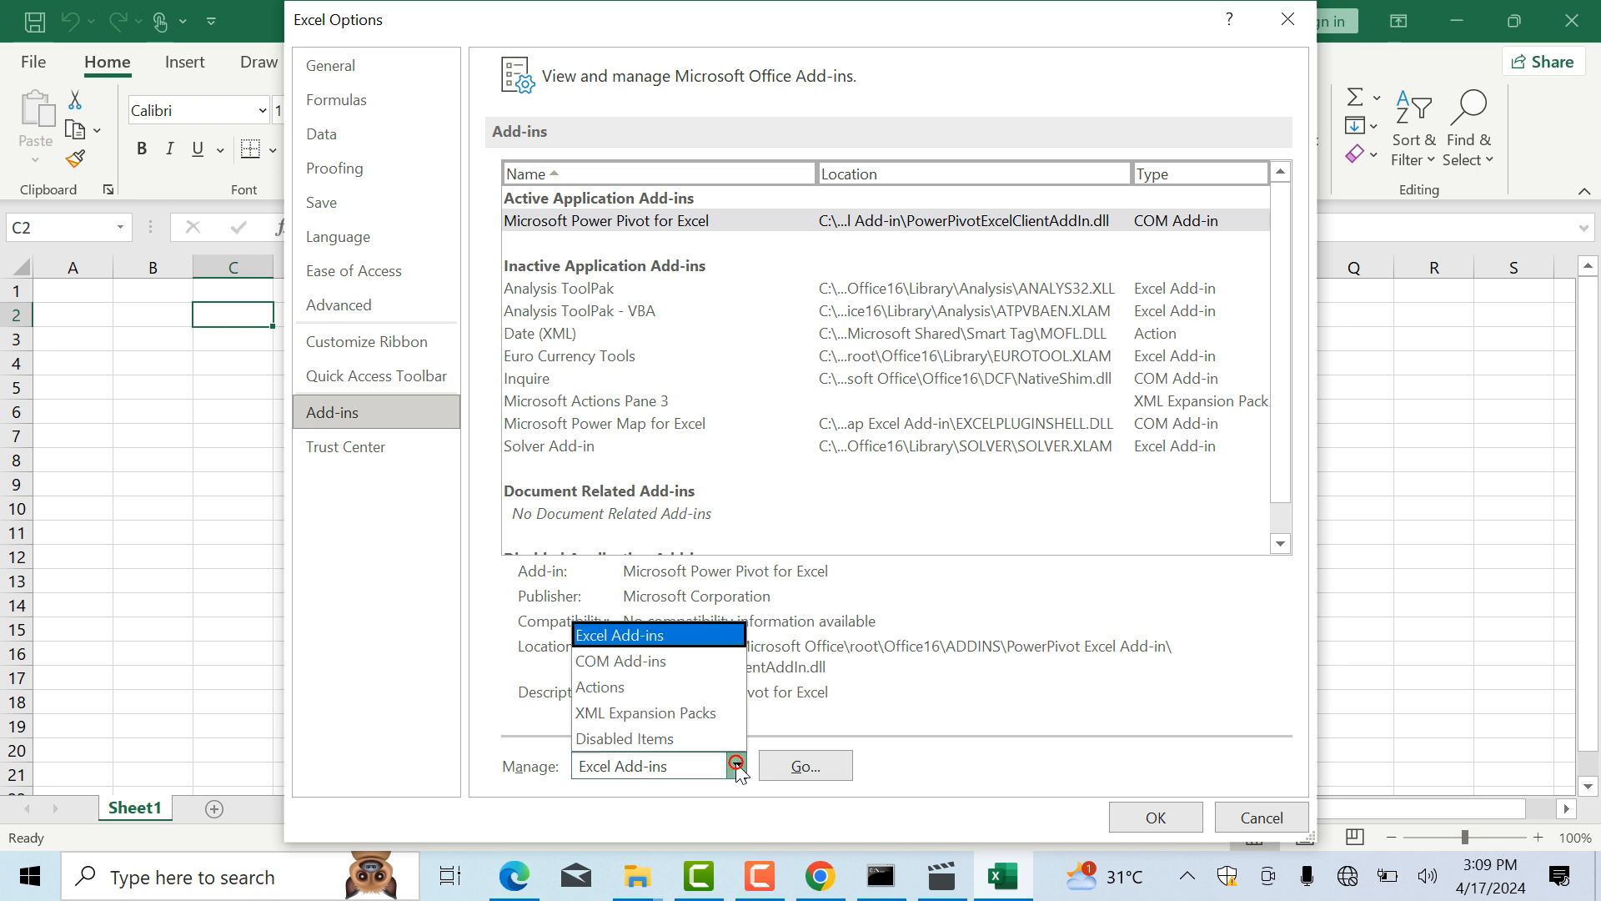
{"action": "left_click", "coordinate": [654, 667]}
{"action": "left_click", "coordinate": [800, 763]}
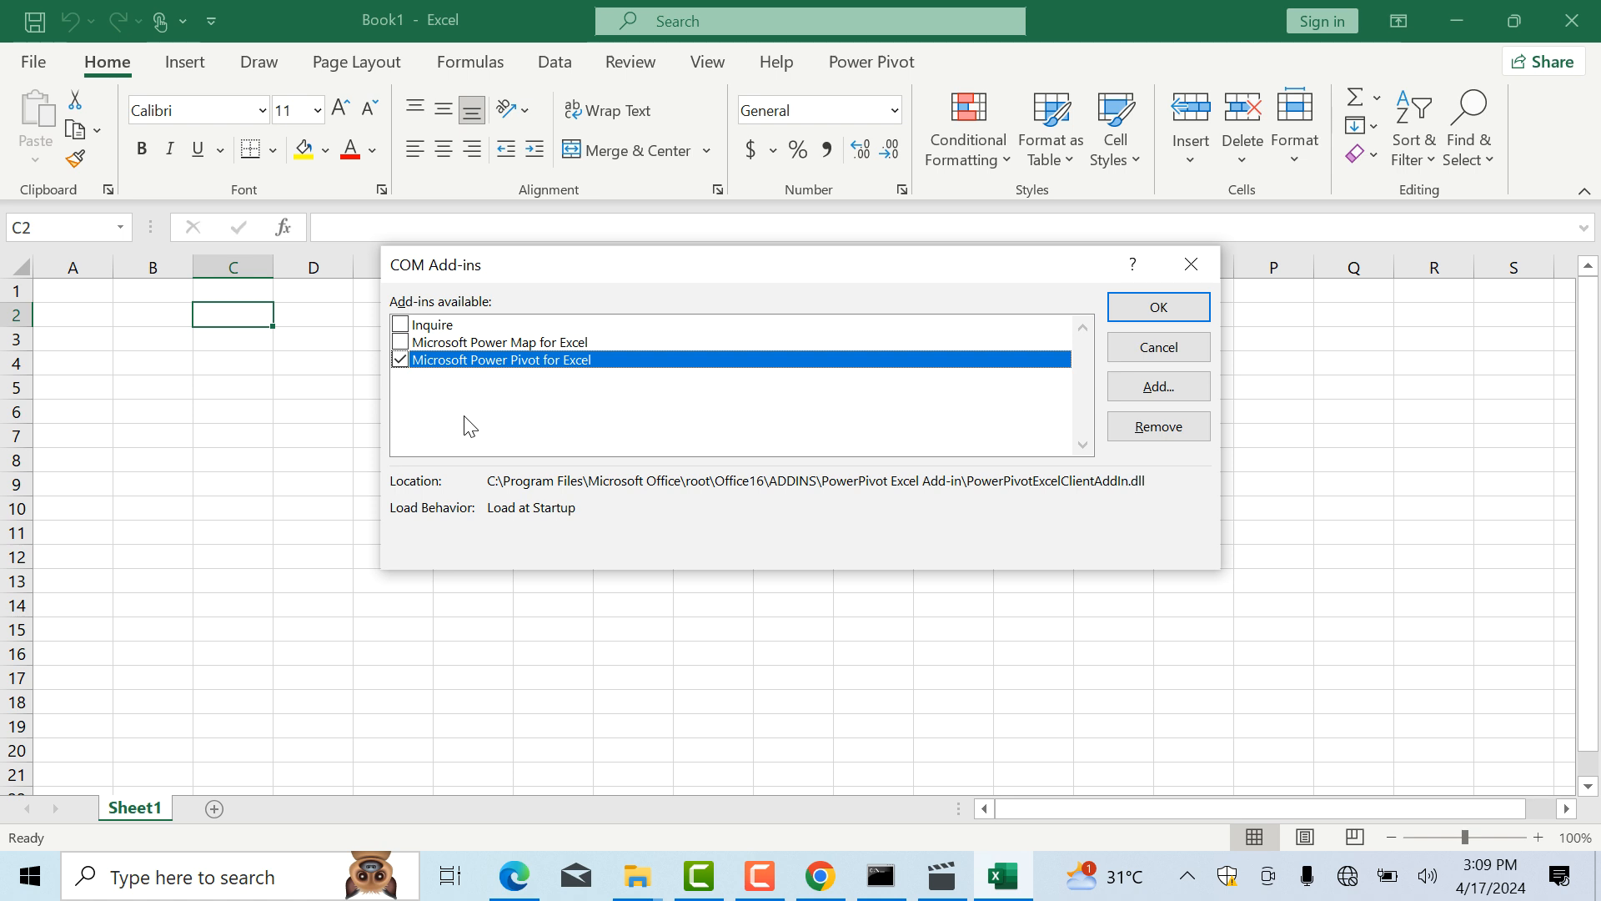
{"action": "left_click", "coordinate": [1191, 880]}
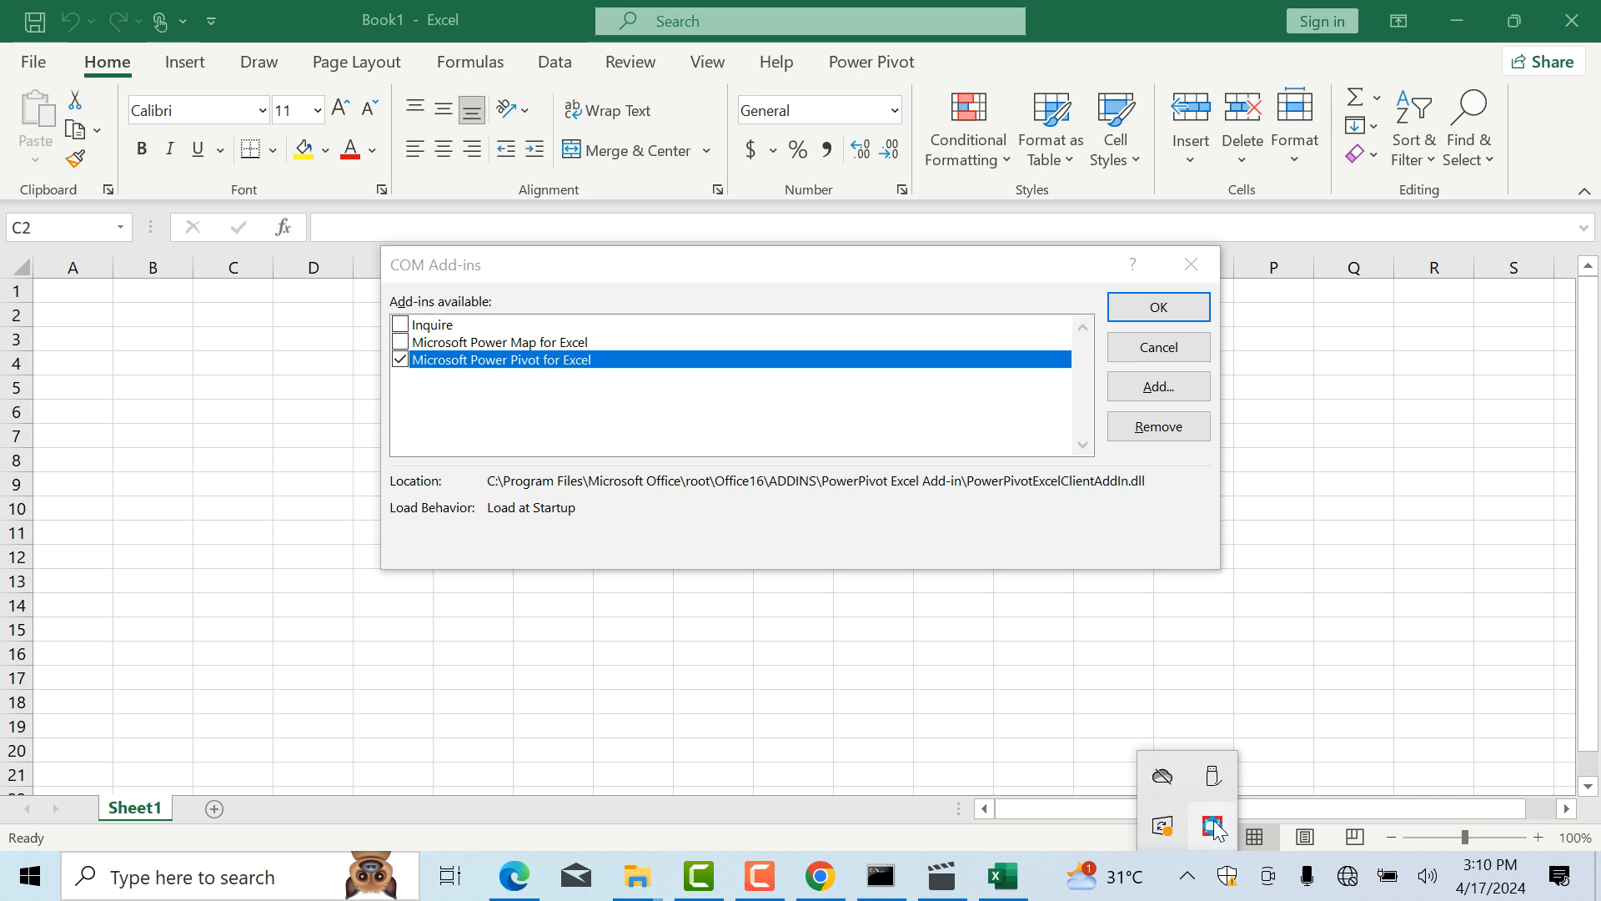
{"action": "right_click", "coordinate": [1214, 826]}
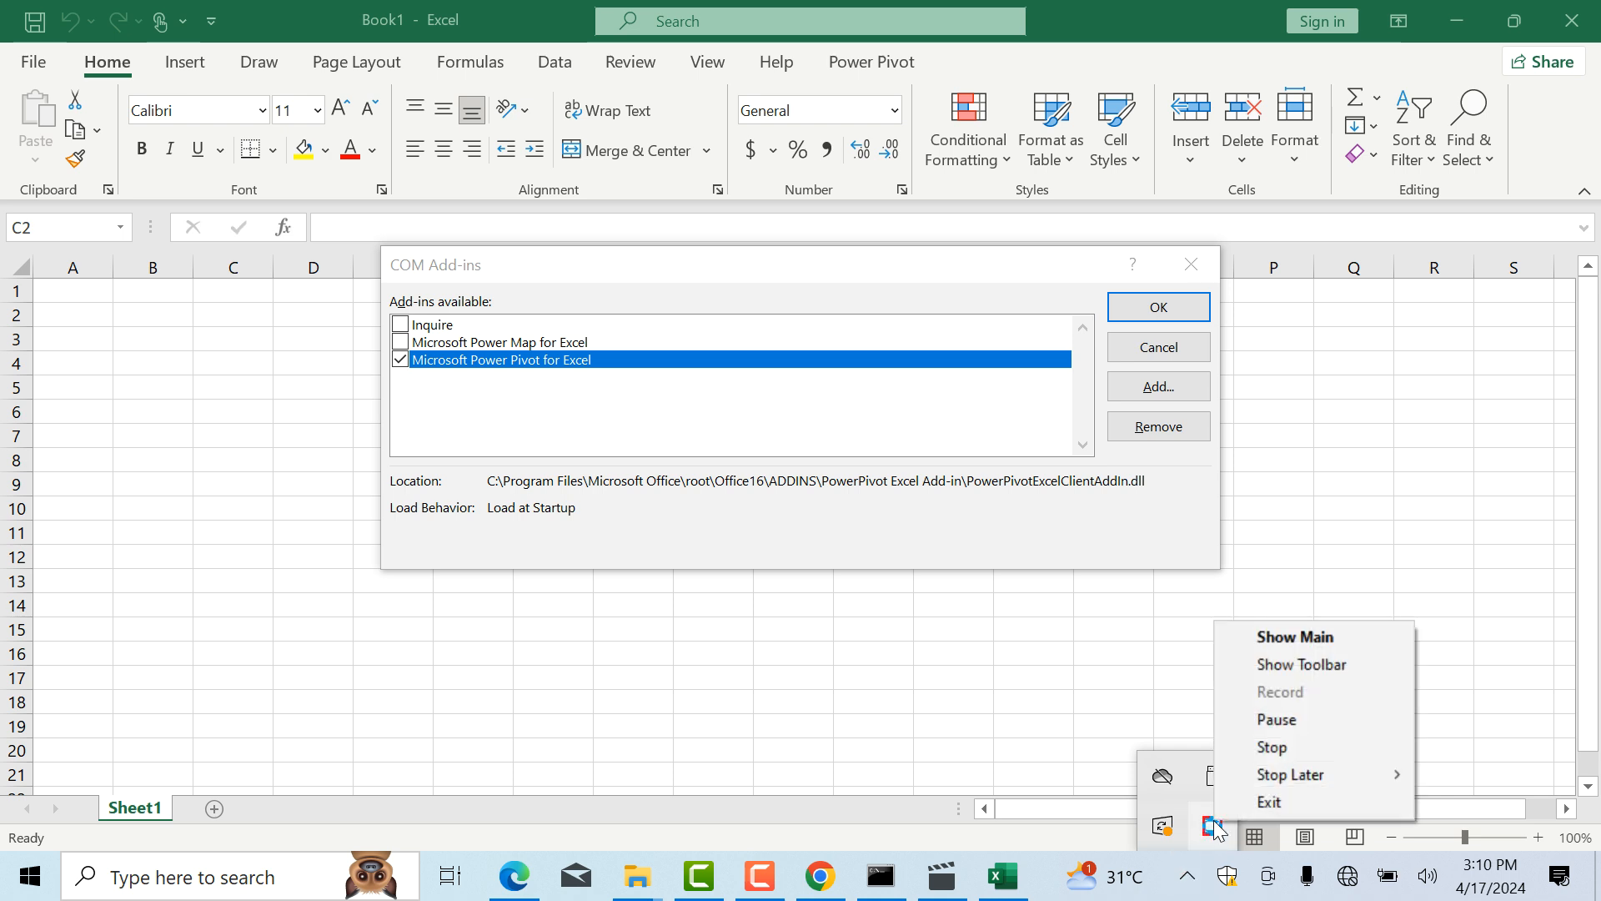
{"action": "left_click", "coordinate": [1278, 722]}
{"action": "left_click", "coordinate": [1262, 697]}
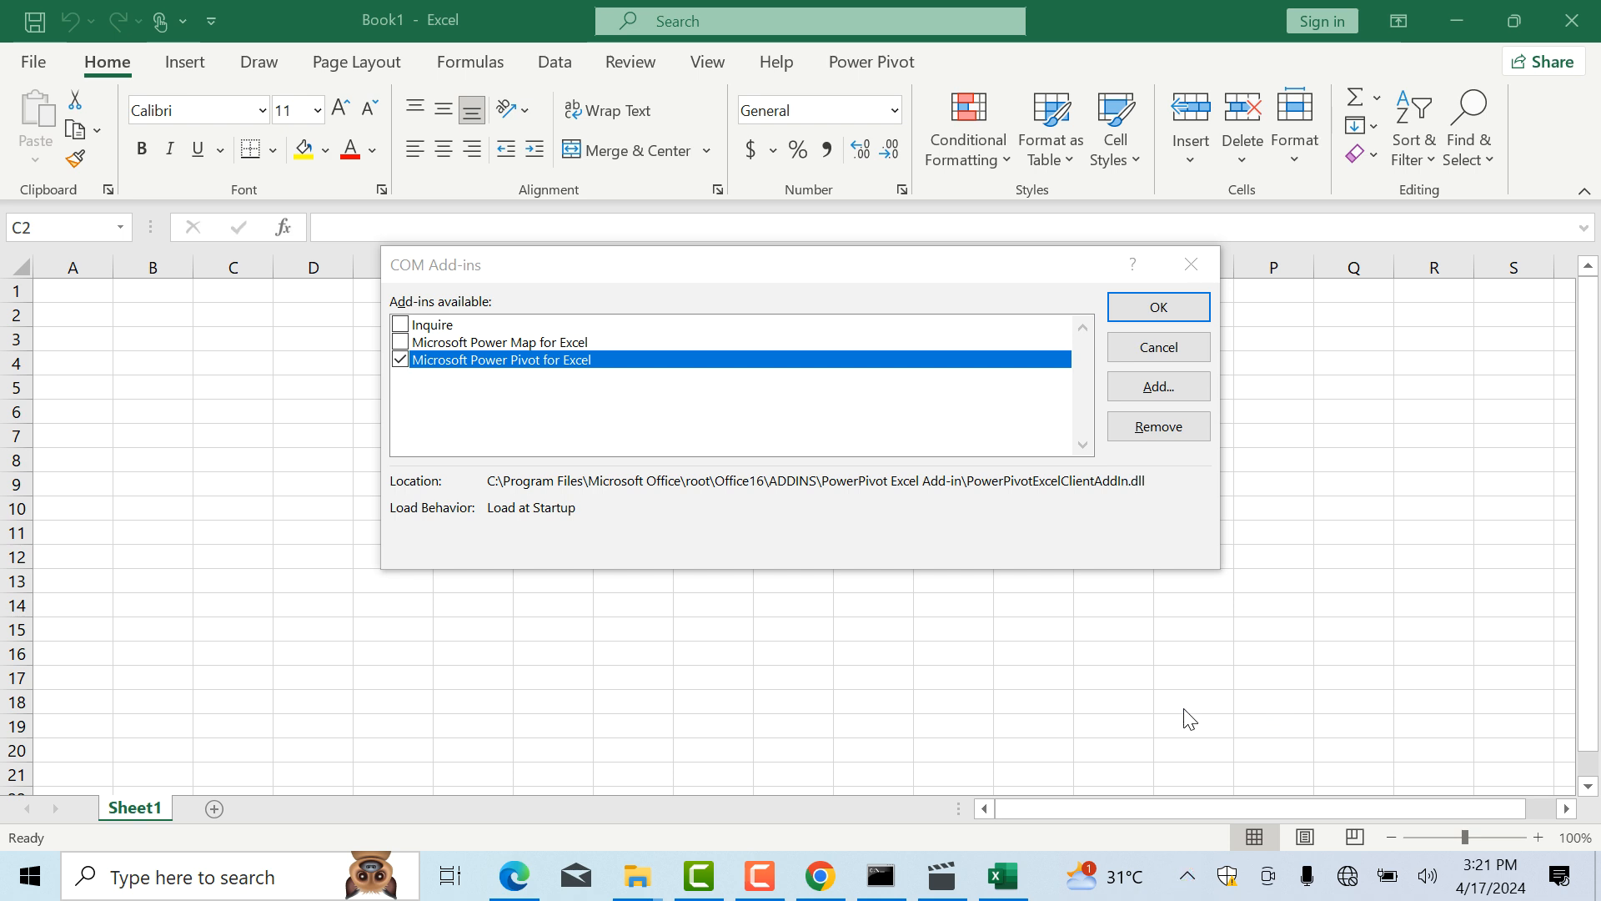
{"action": "left_click", "coordinate": [1187, 877]}
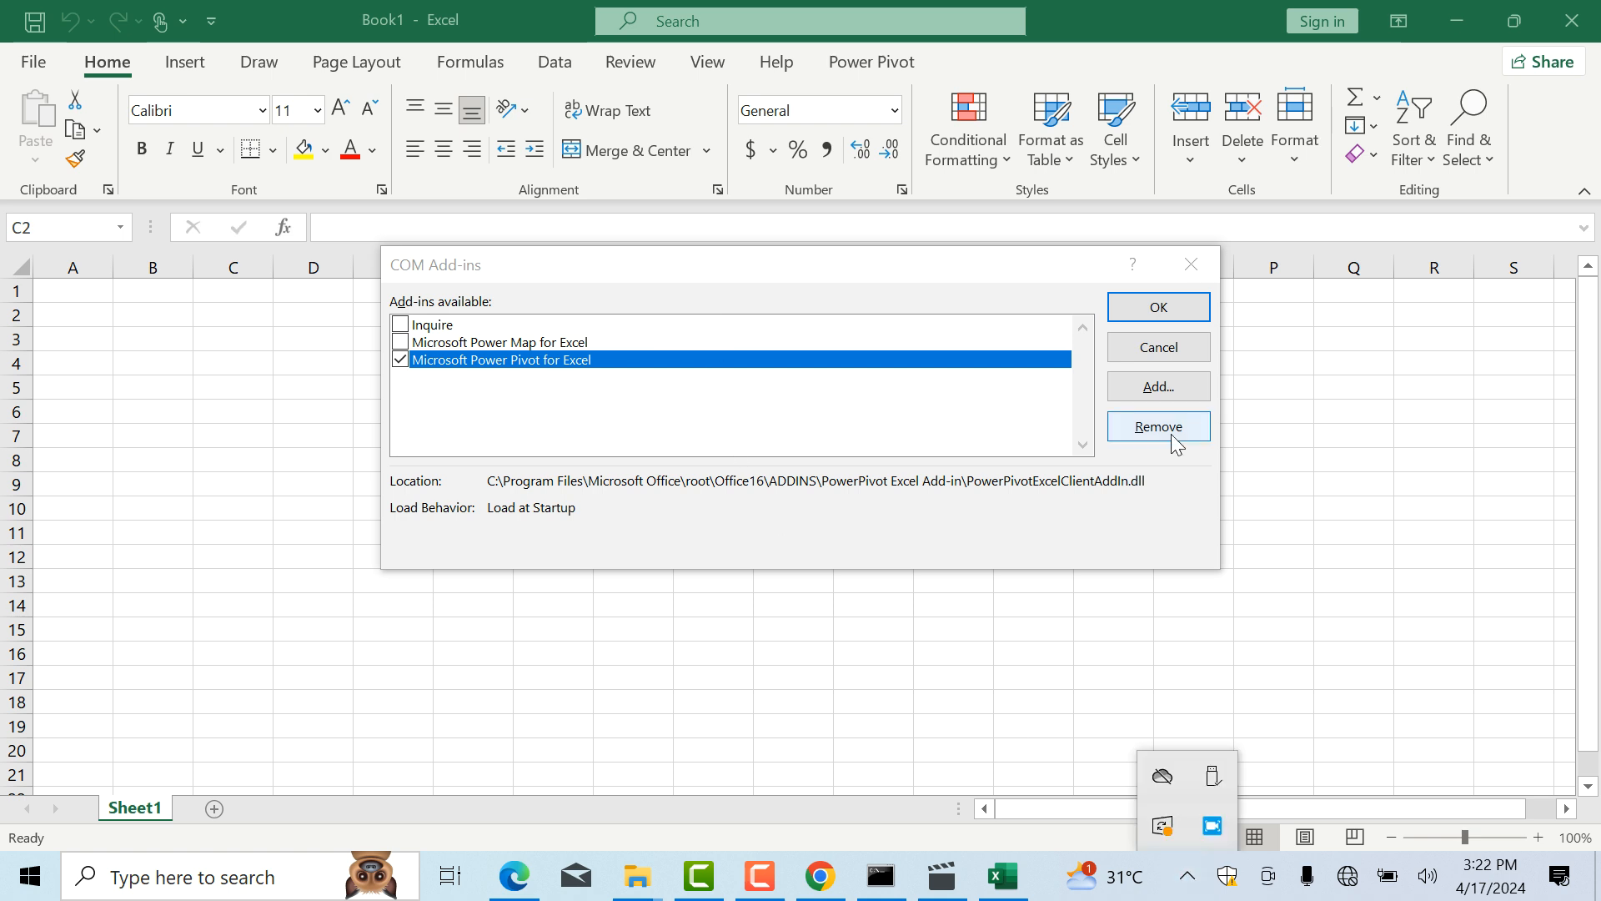
- Accept the COM add-ins selection with Microsoft Power Pivot for Excel enabled
{"action": "left_click", "coordinate": [1152, 306]}
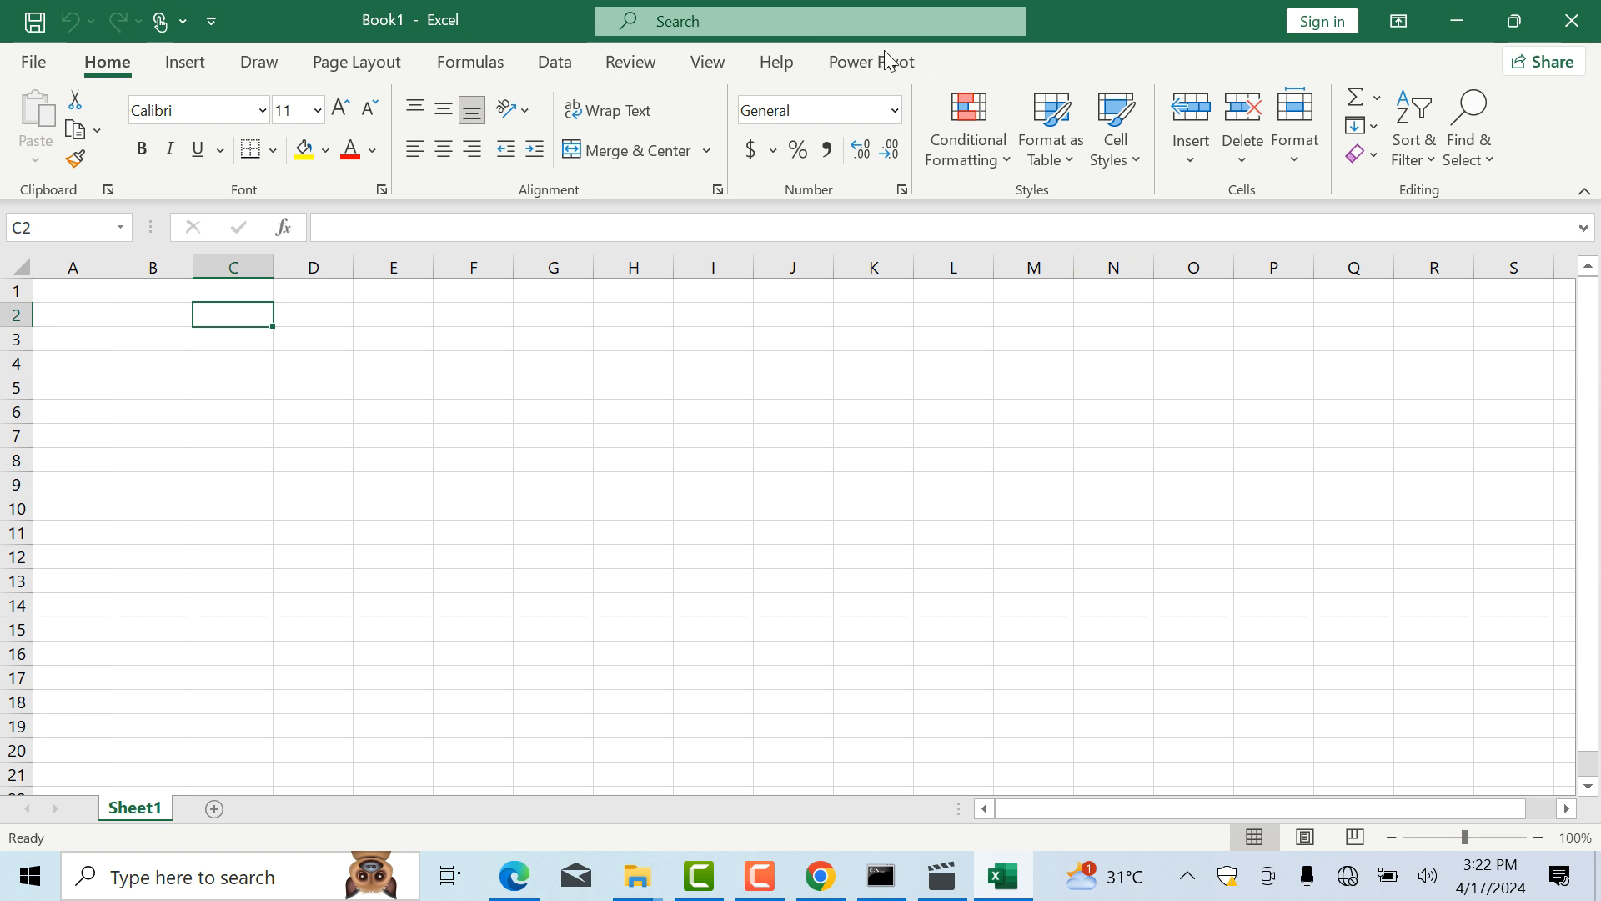
- Examine the Get Data source categories for files, databases, Azure, online services and other sources, dismissing the Windows licence notice
{"action": "left_click", "coordinate": [543, 65]}
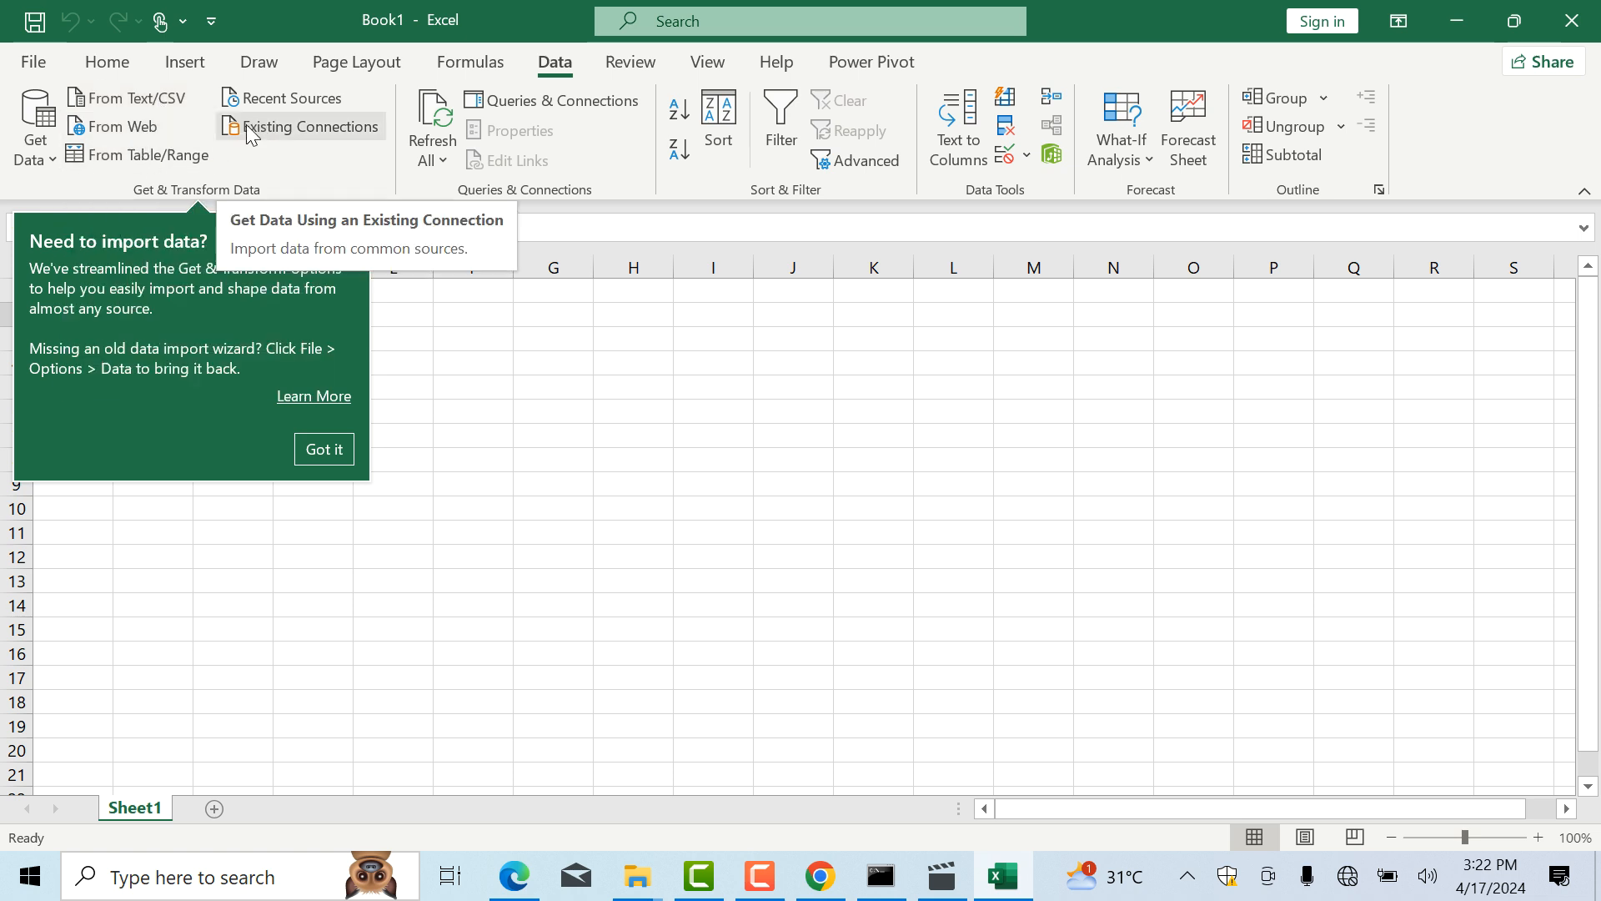
{"action": "left_click", "coordinate": [55, 170]}
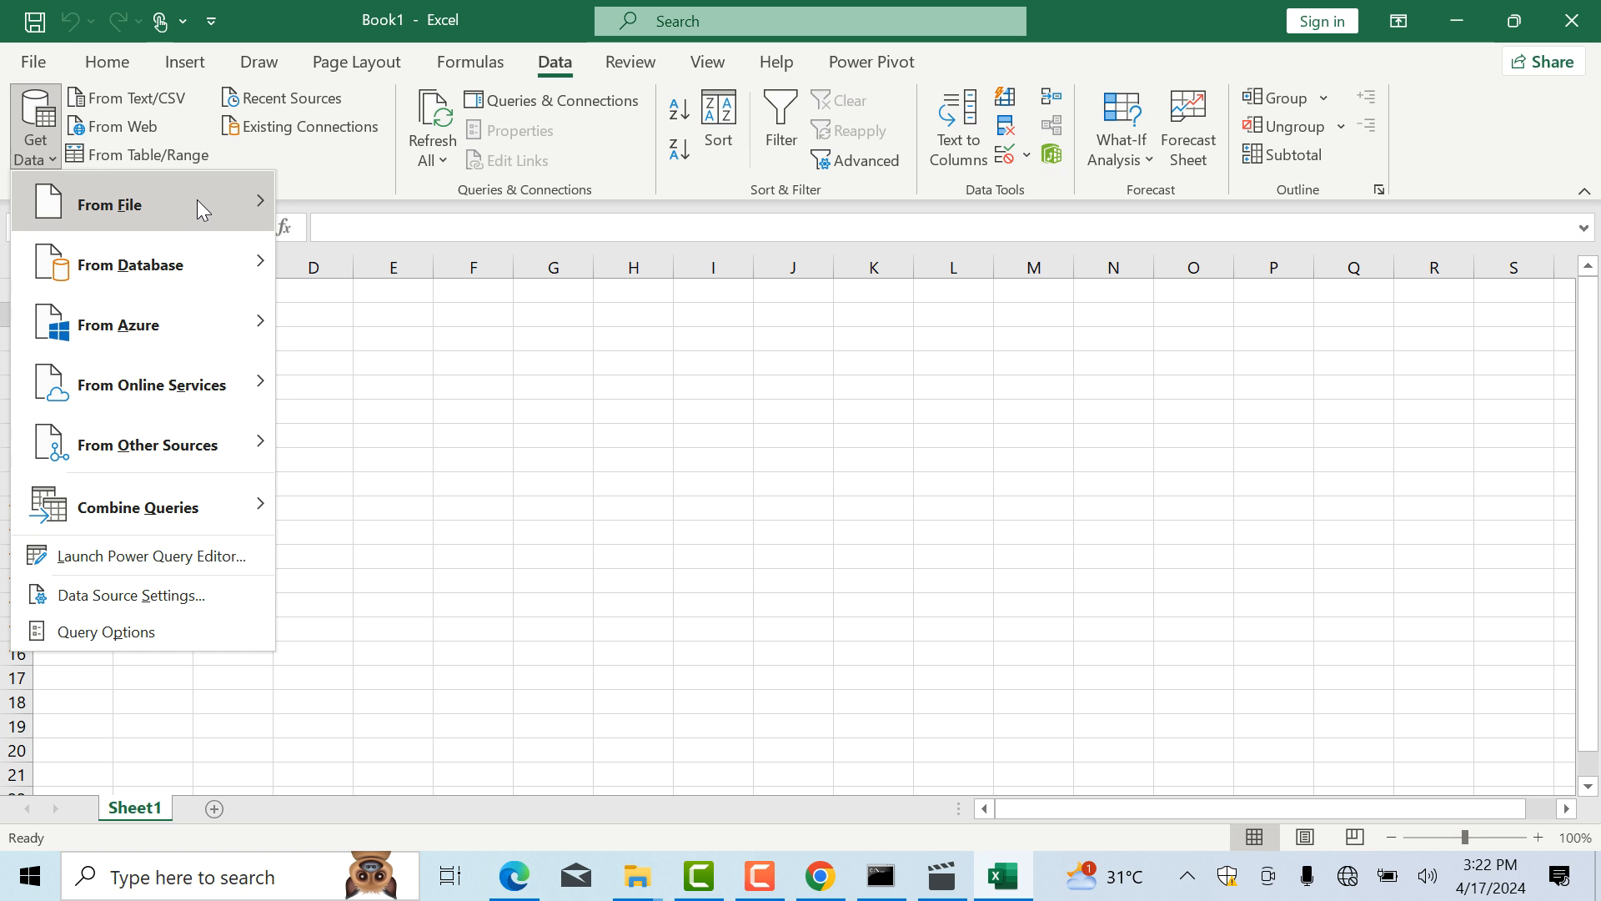
{"action": "mouse_move", "coordinate": [200, 208]}
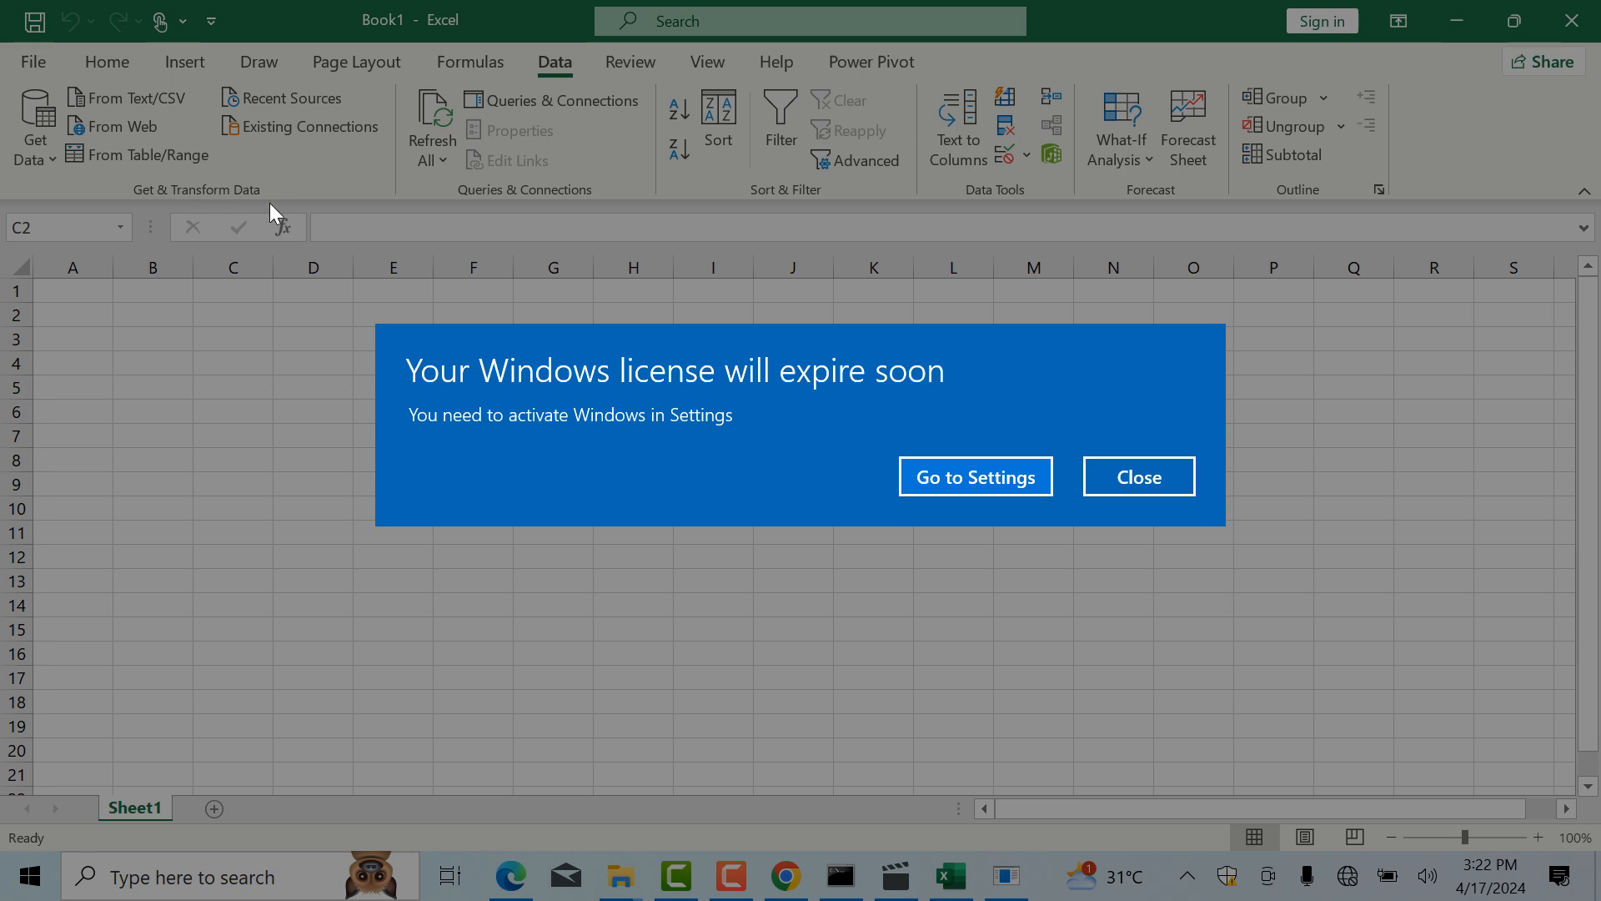
{"action": "left_click", "coordinate": [1165, 477]}
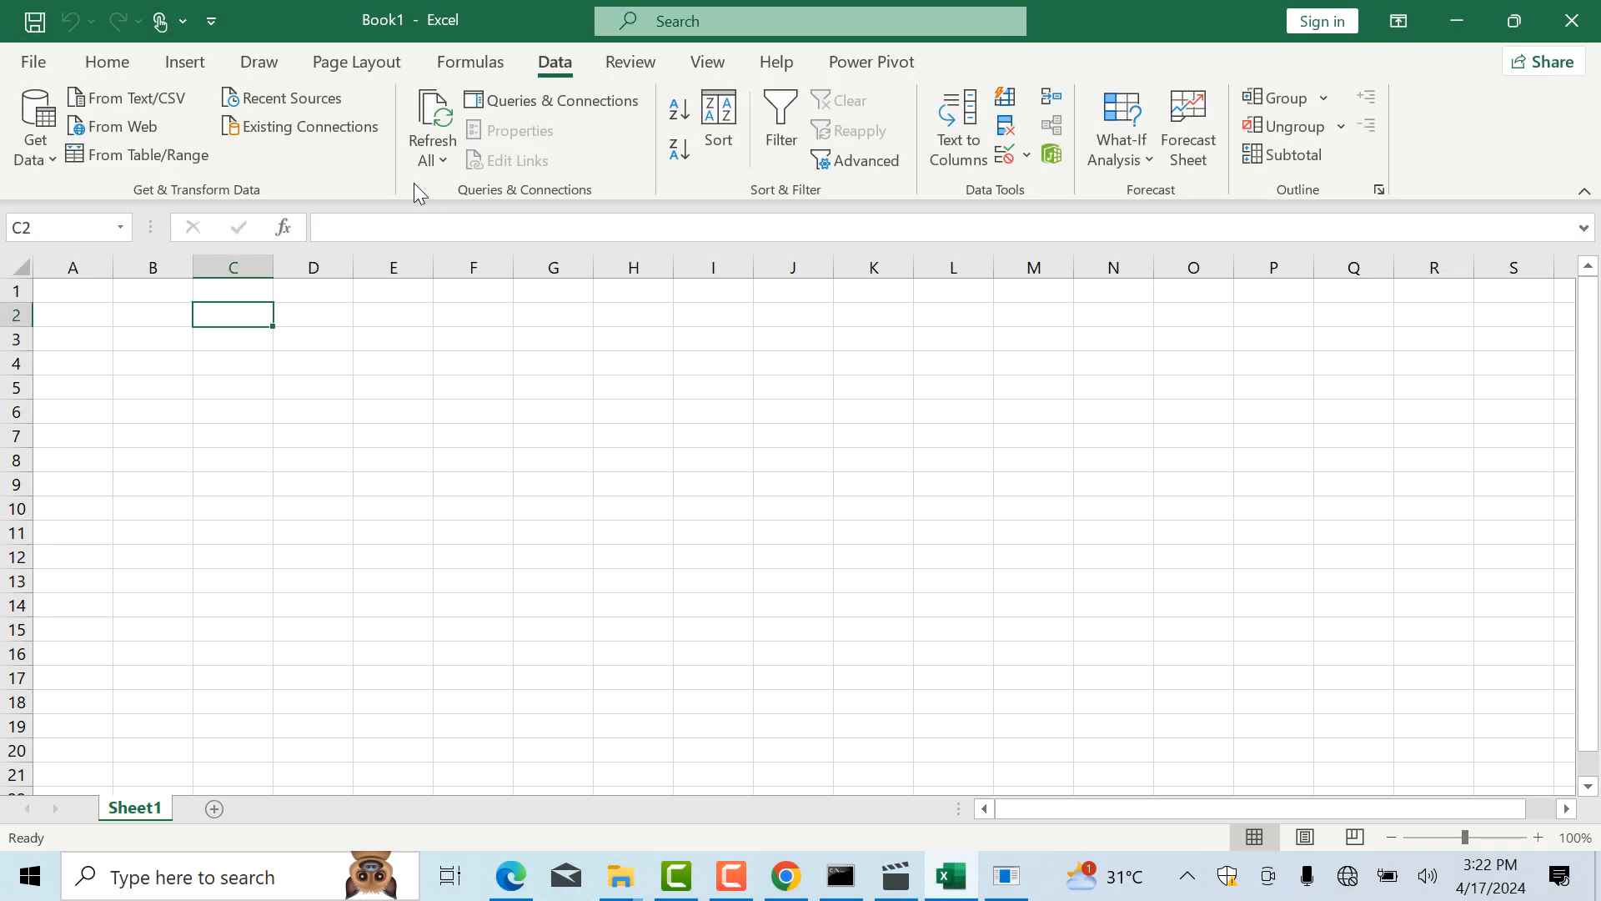
{"action": "left_click", "coordinate": [40, 143]}
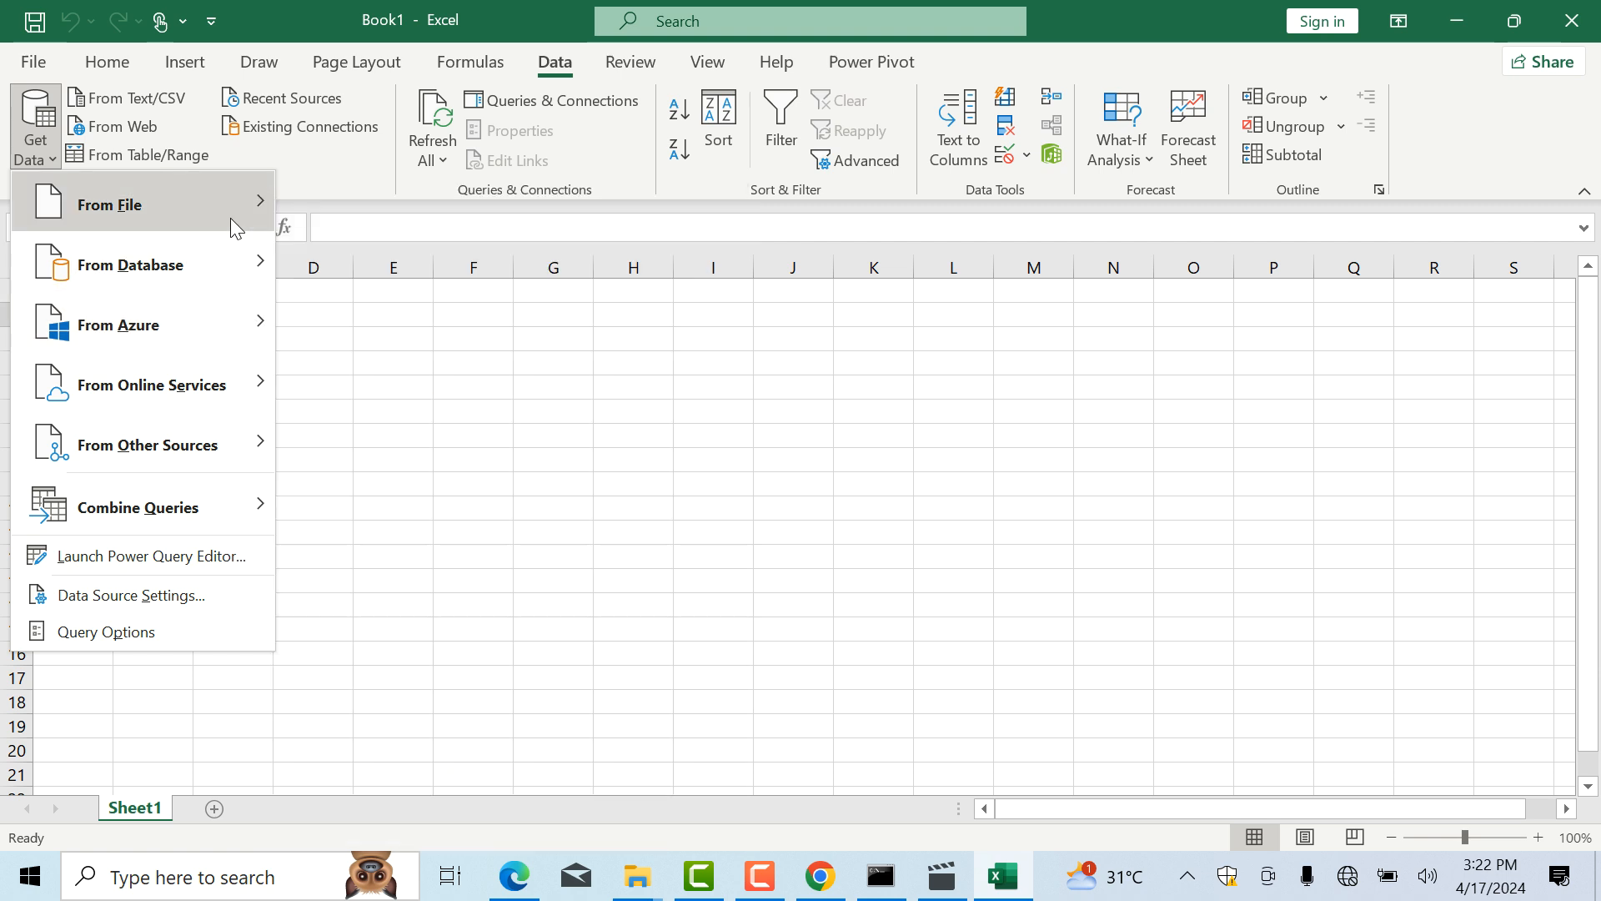
{"action": "mouse_move", "coordinate": [236, 226]}
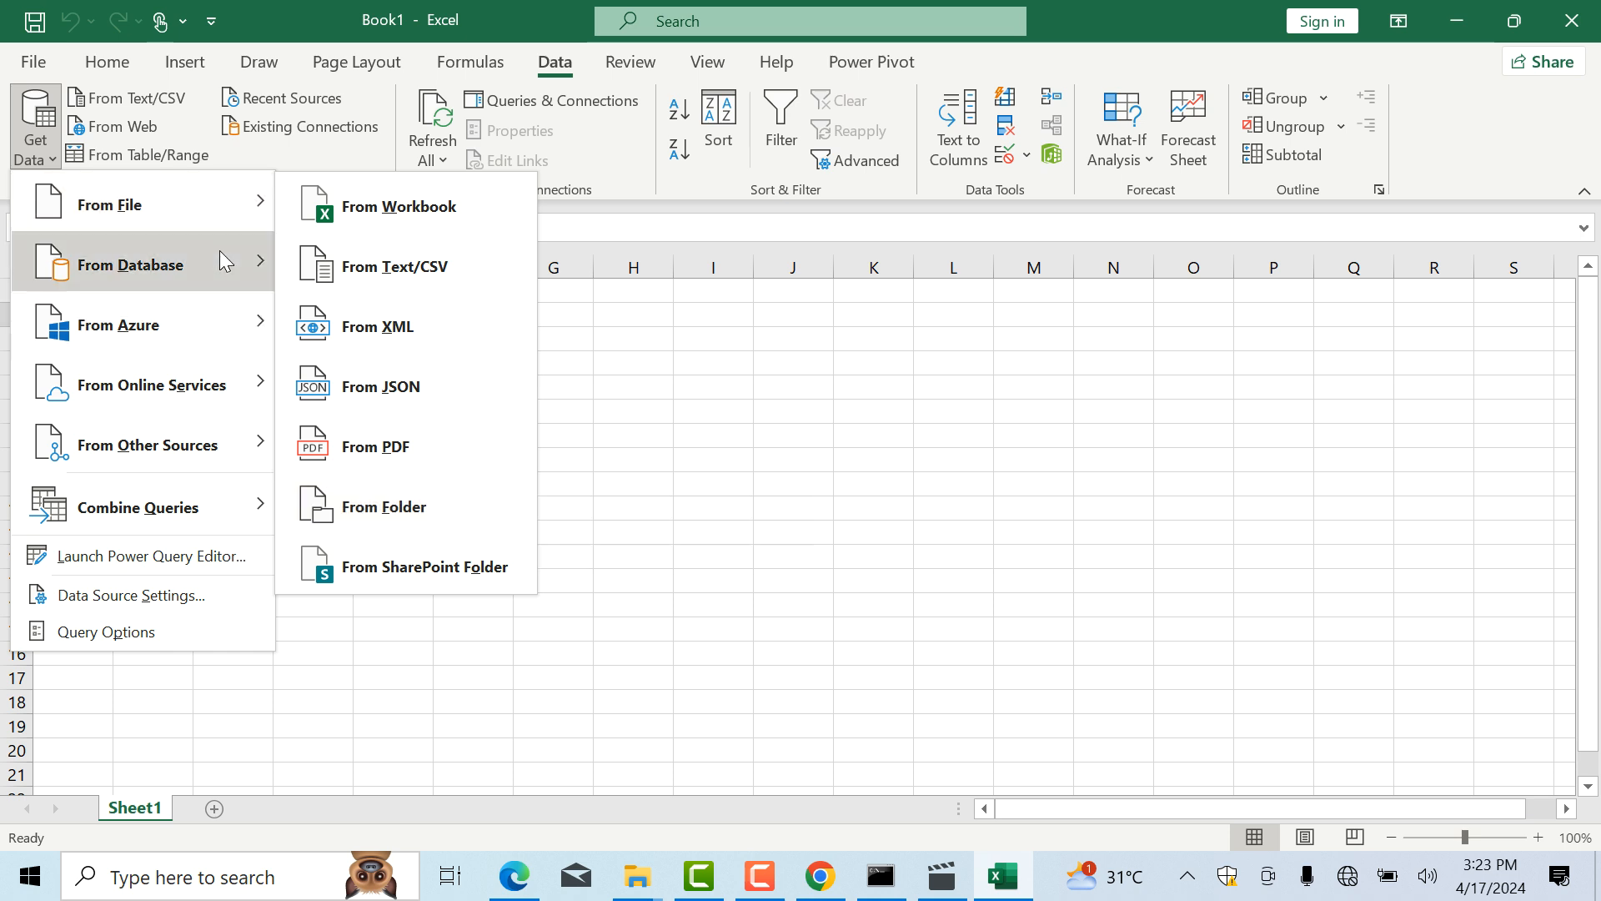
{"action": "mouse_move", "coordinate": [223, 261]}
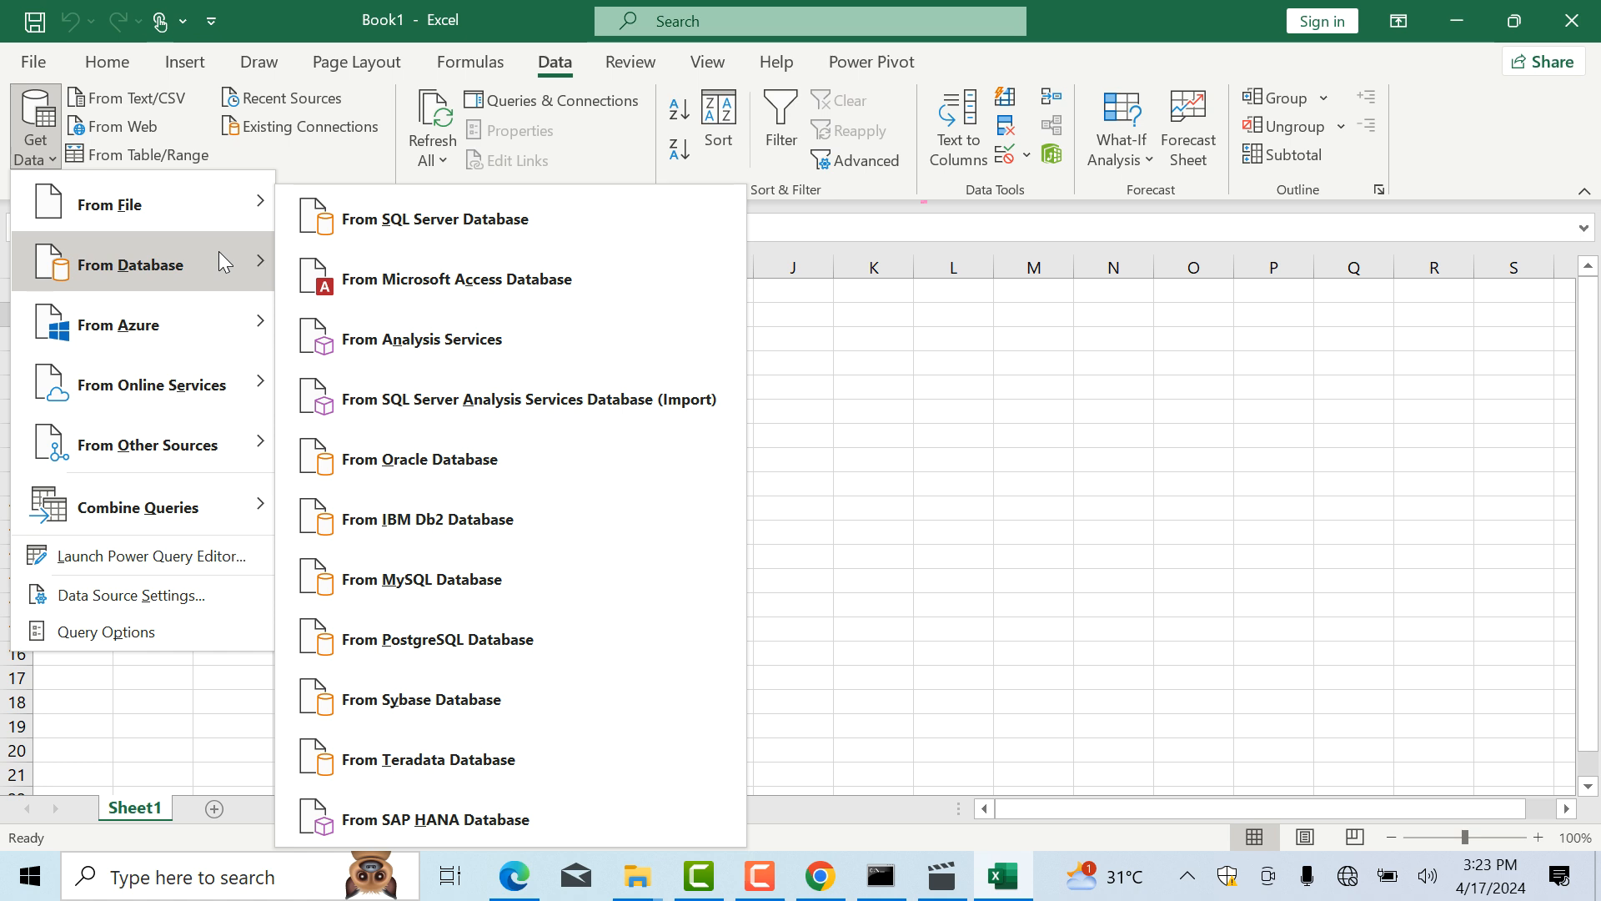
{"action": "mouse_move", "coordinate": [217, 317]}
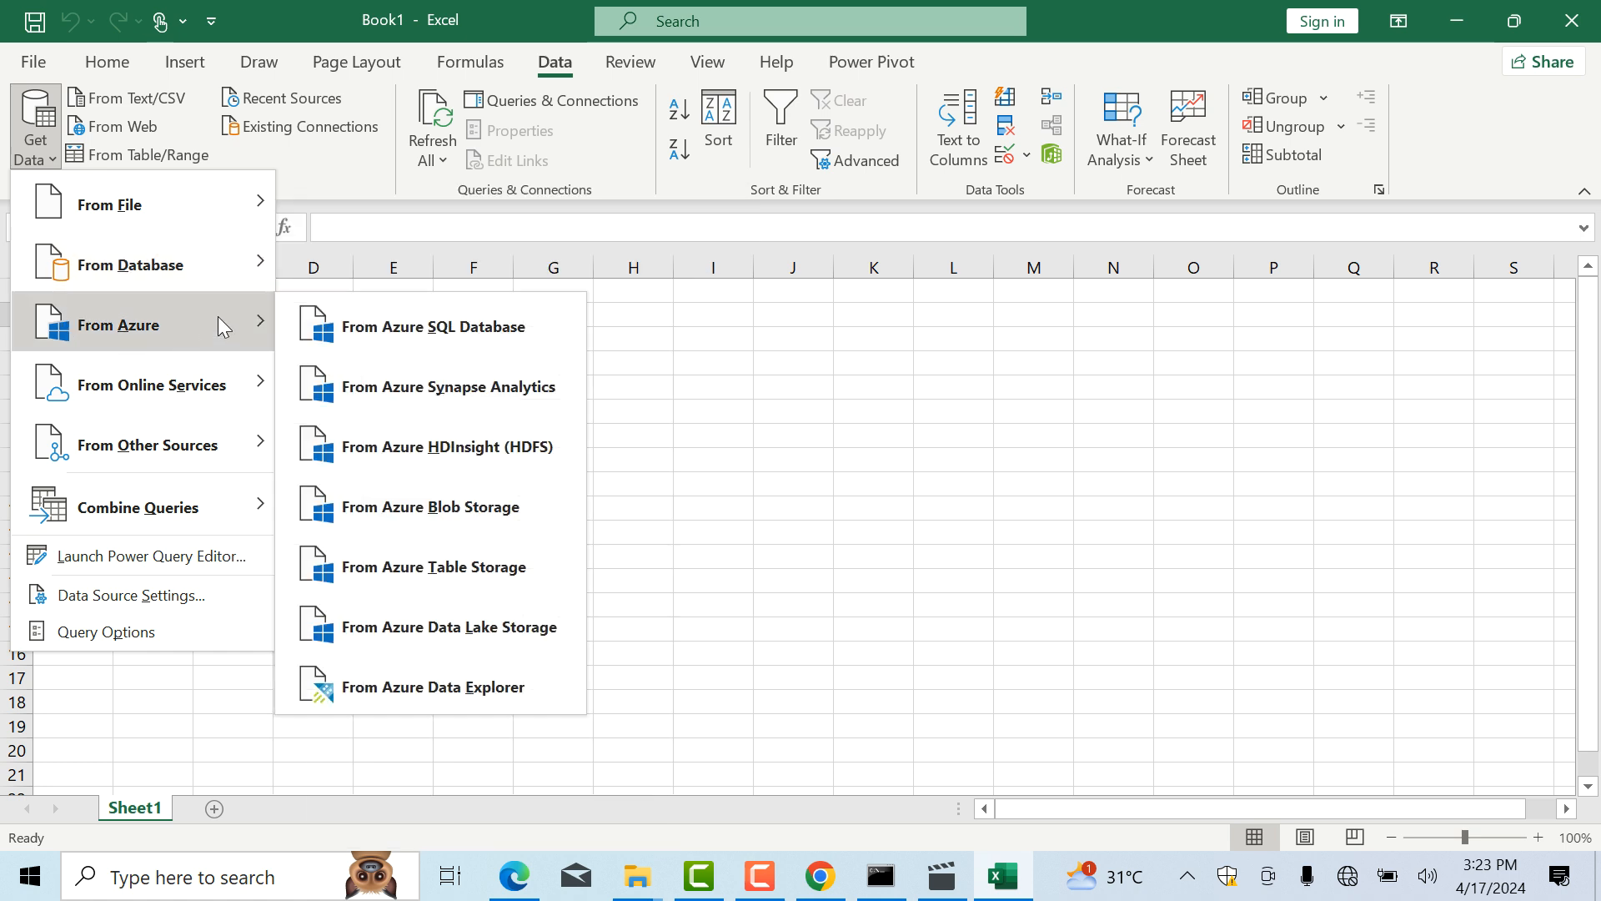
{"action": "mouse_move", "coordinate": [238, 379]}
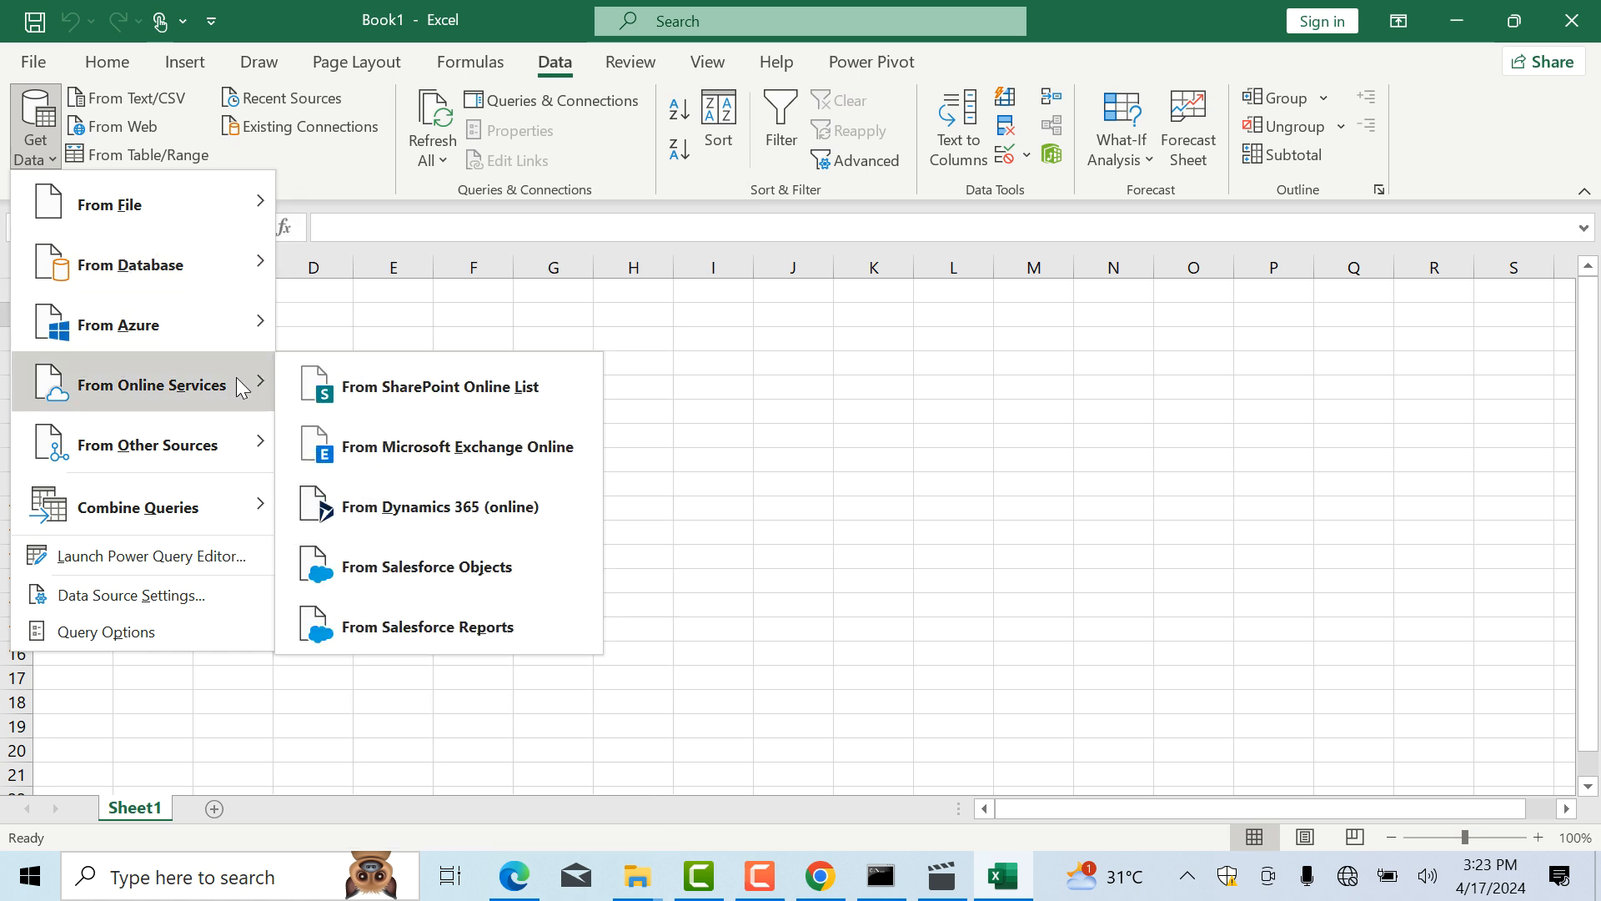
{"action": "mouse_move", "coordinate": [259, 442]}
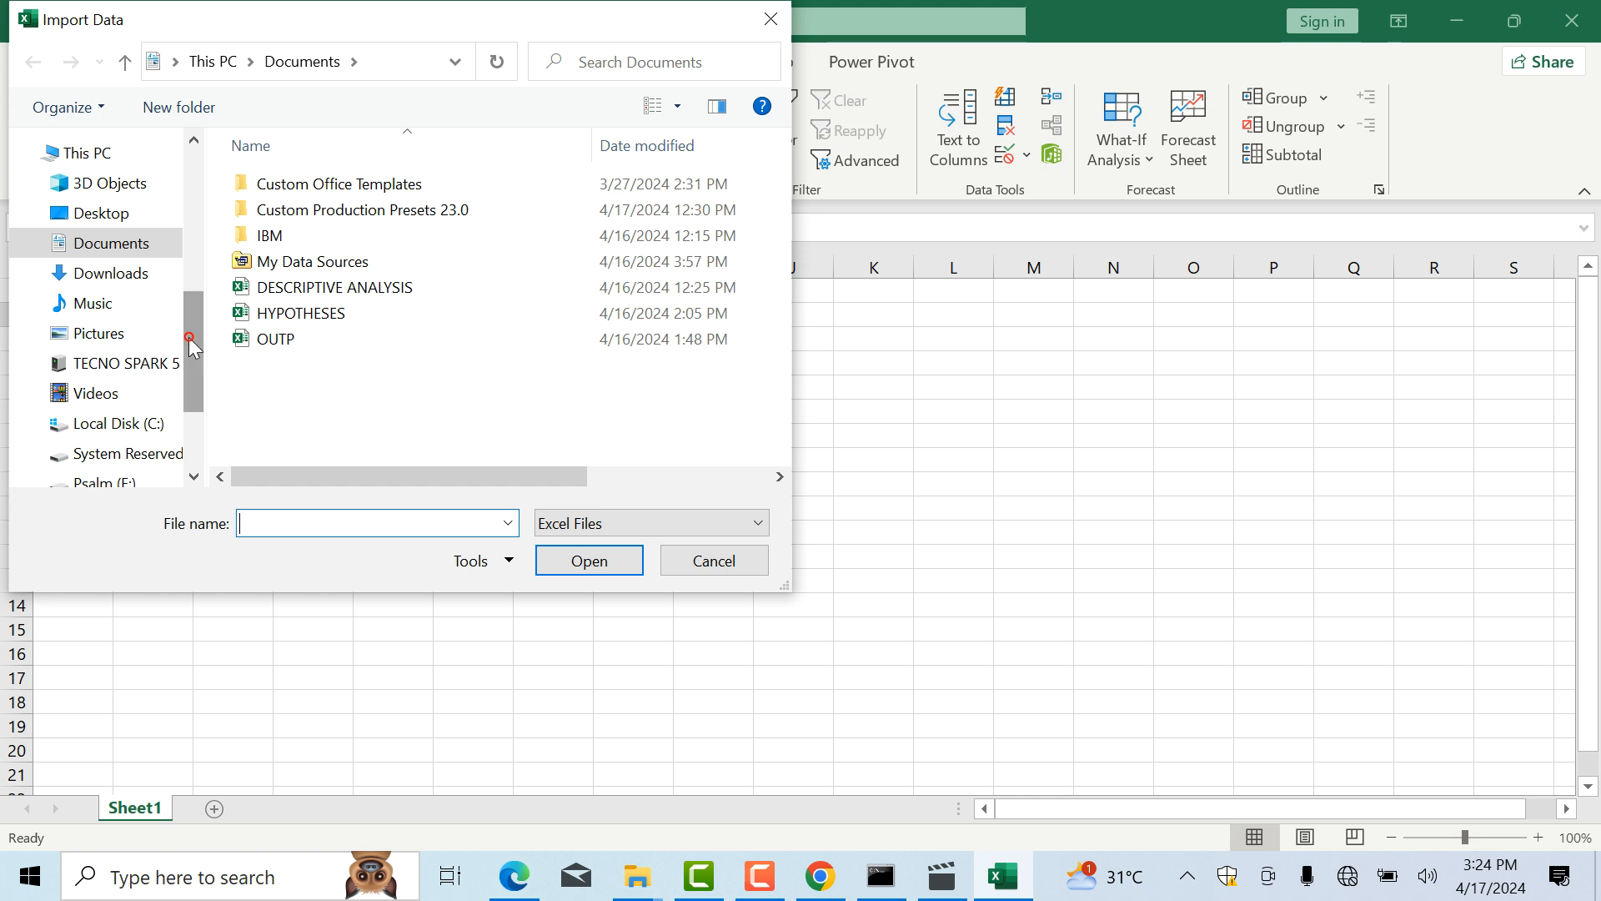
- Import the EV_sales__King_county table from the 066 Prep workbook in the Desktop dashboard folder and load it into the workbook
{"action": "left_click", "coordinate": [123, 223]}
{"action": "double_click", "coordinate": [259, 221]}
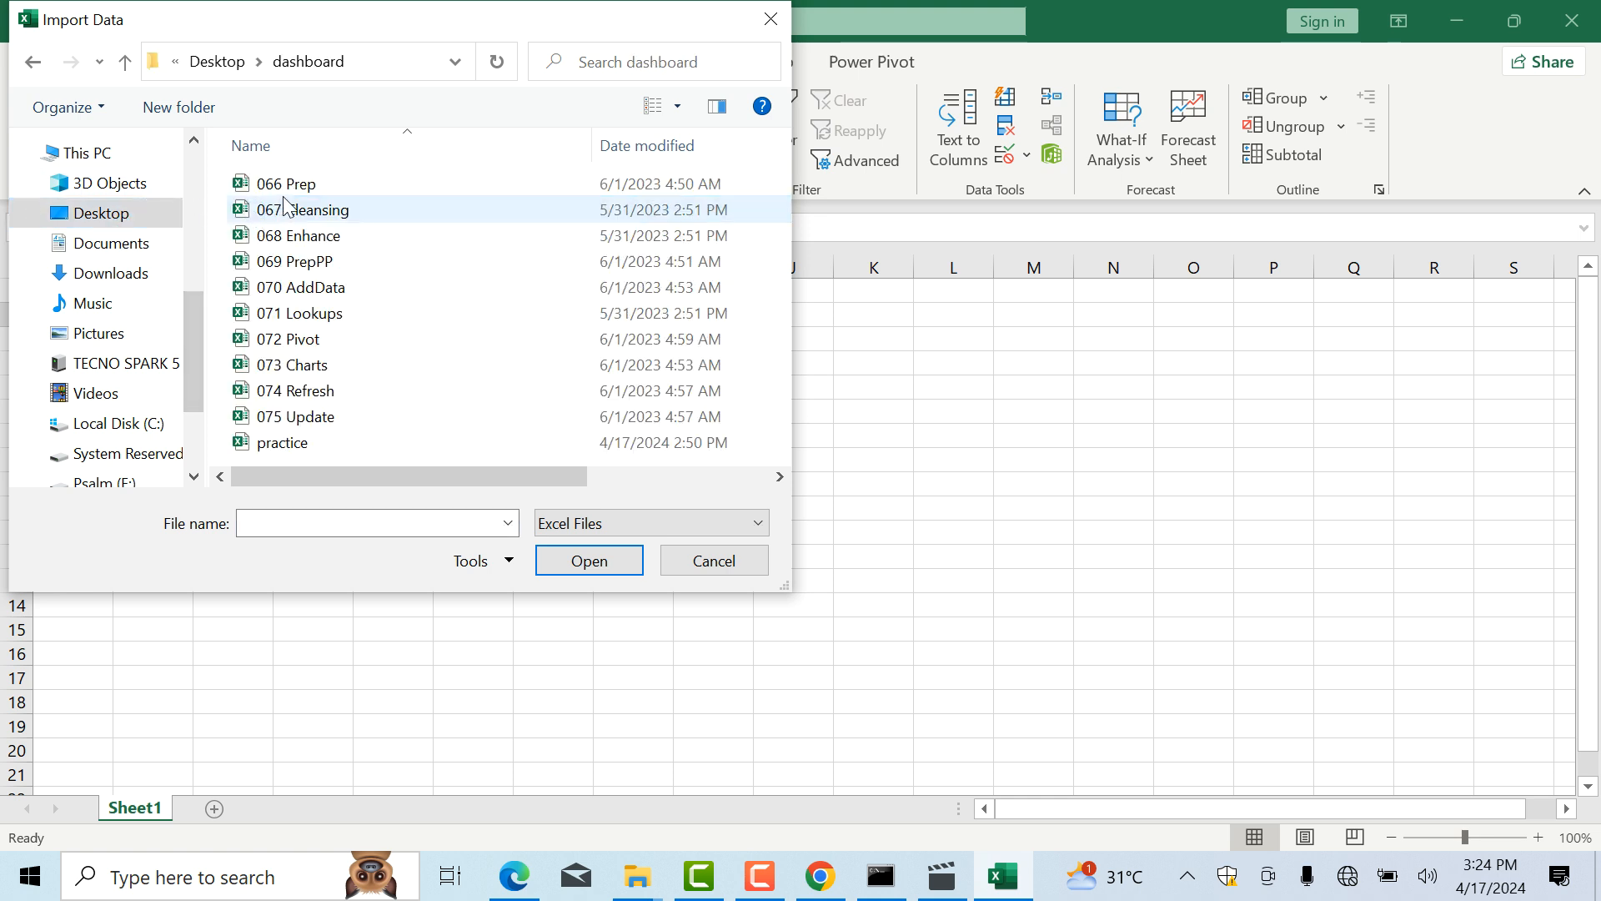
{"action": "left_click", "coordinate": [286, 184]}
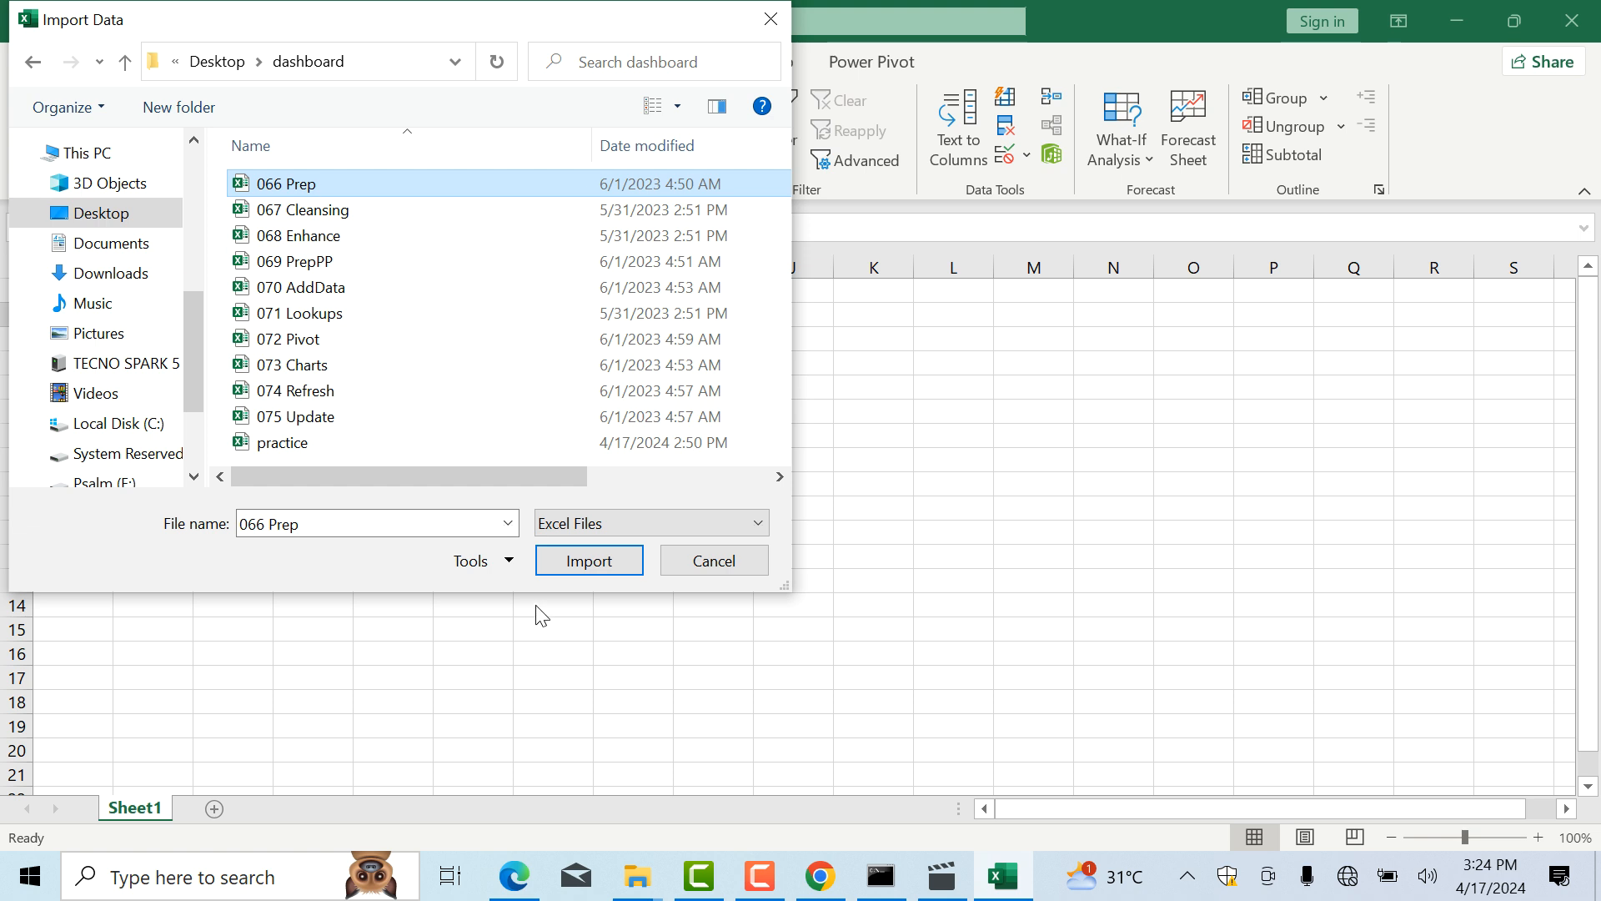
{"action": "left_click", "coordinate": [560, 566]}
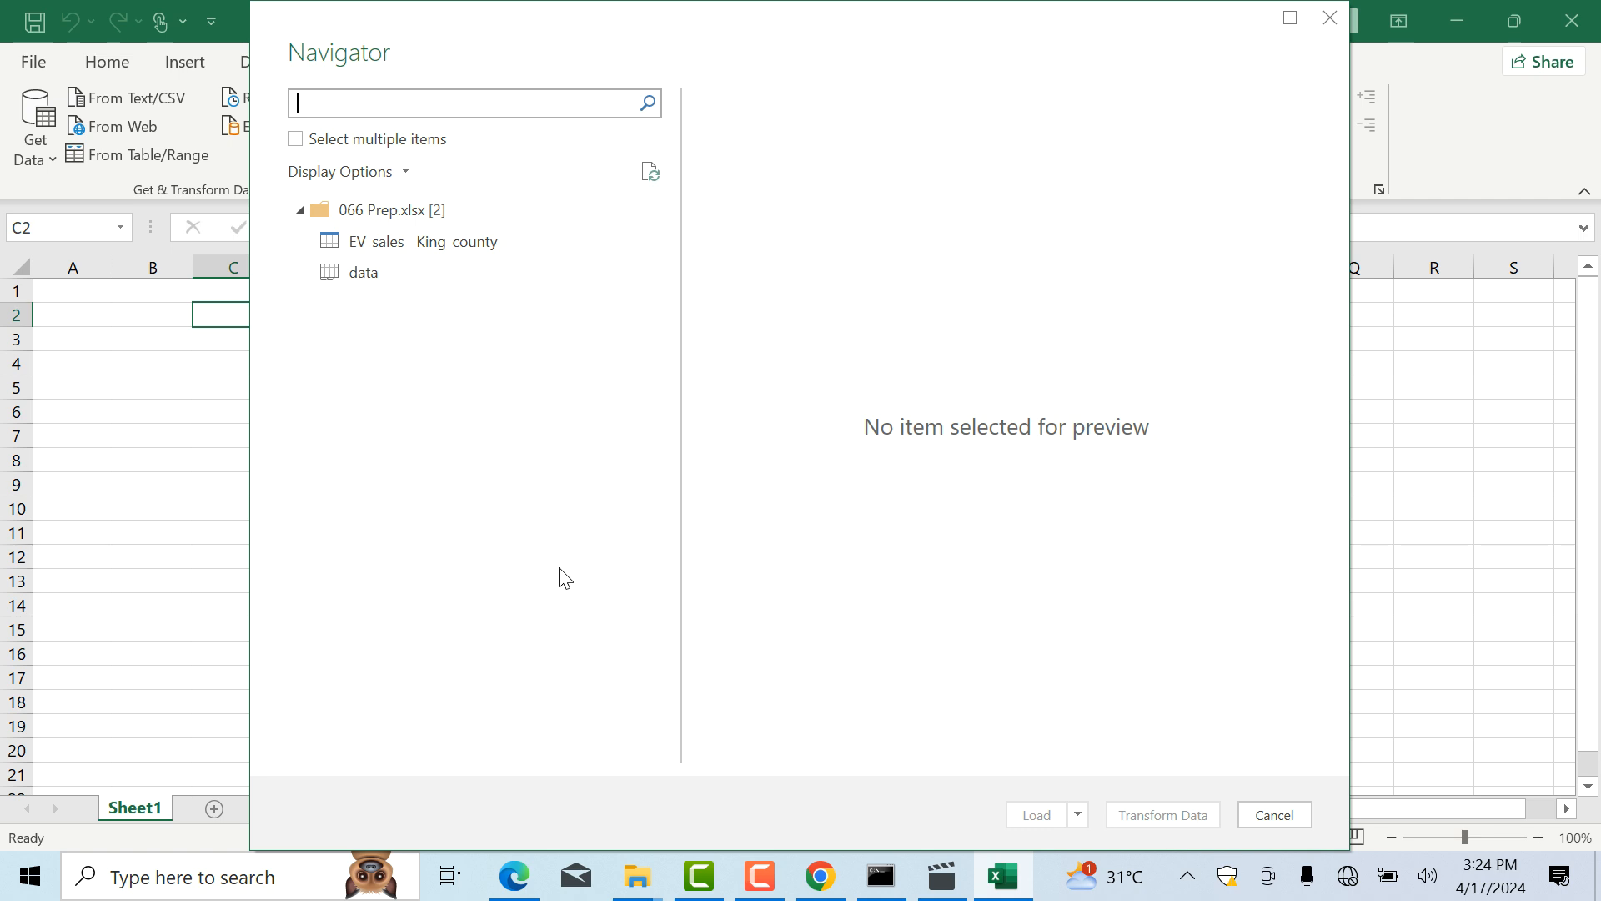
{"action": "left_click", "coordinate": [457, 249]}
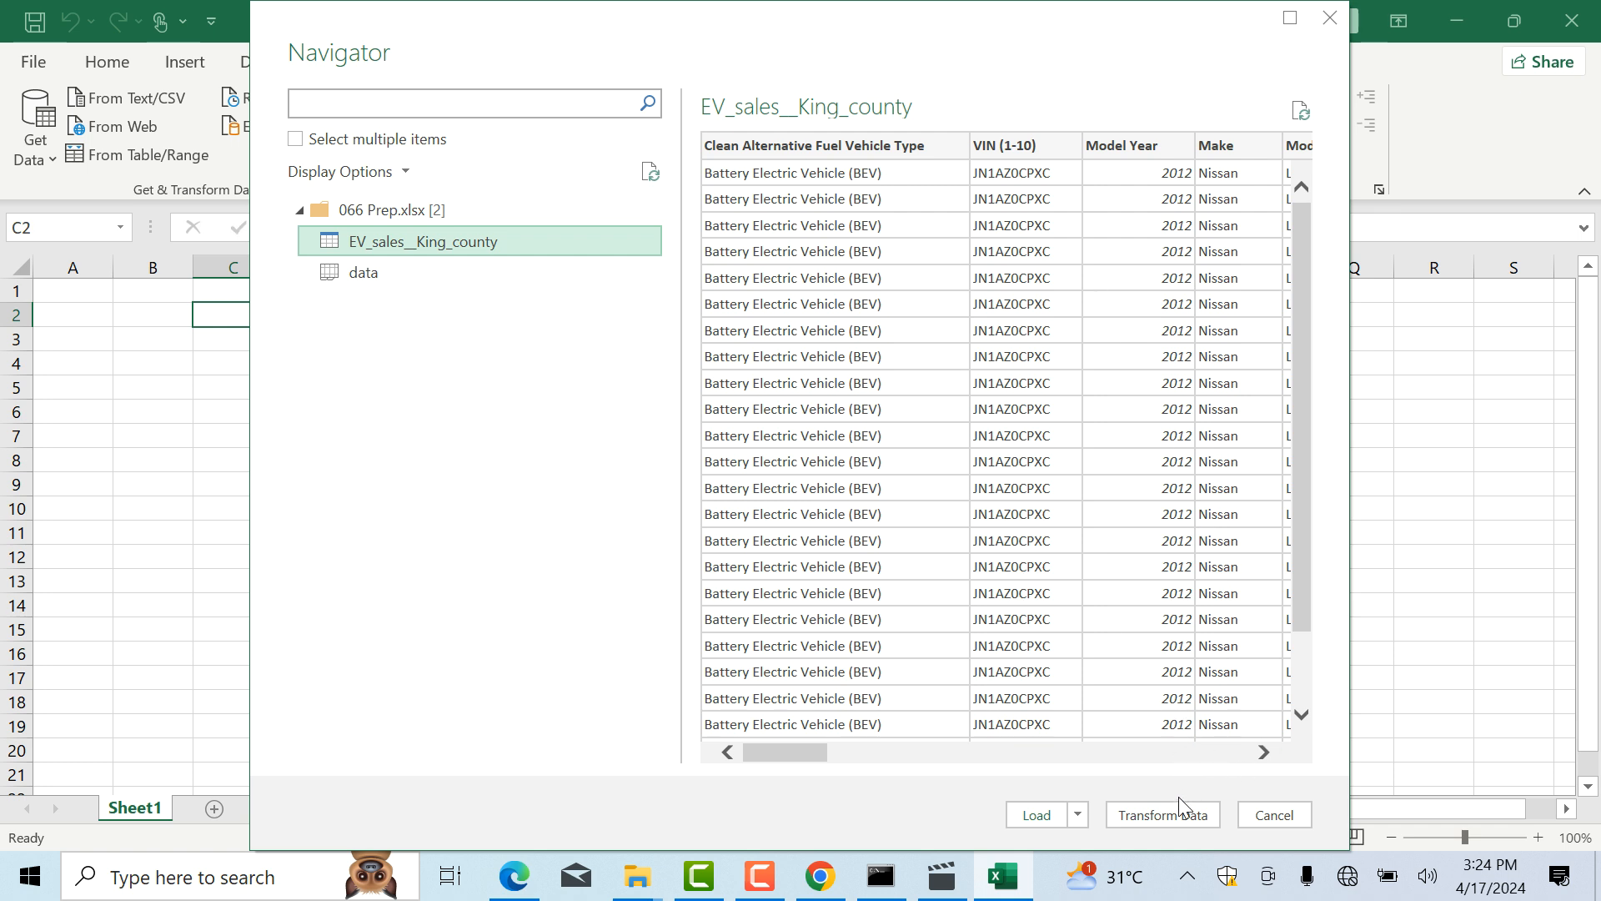
{"action": "left_click", "coordinate": [1037, 815]}
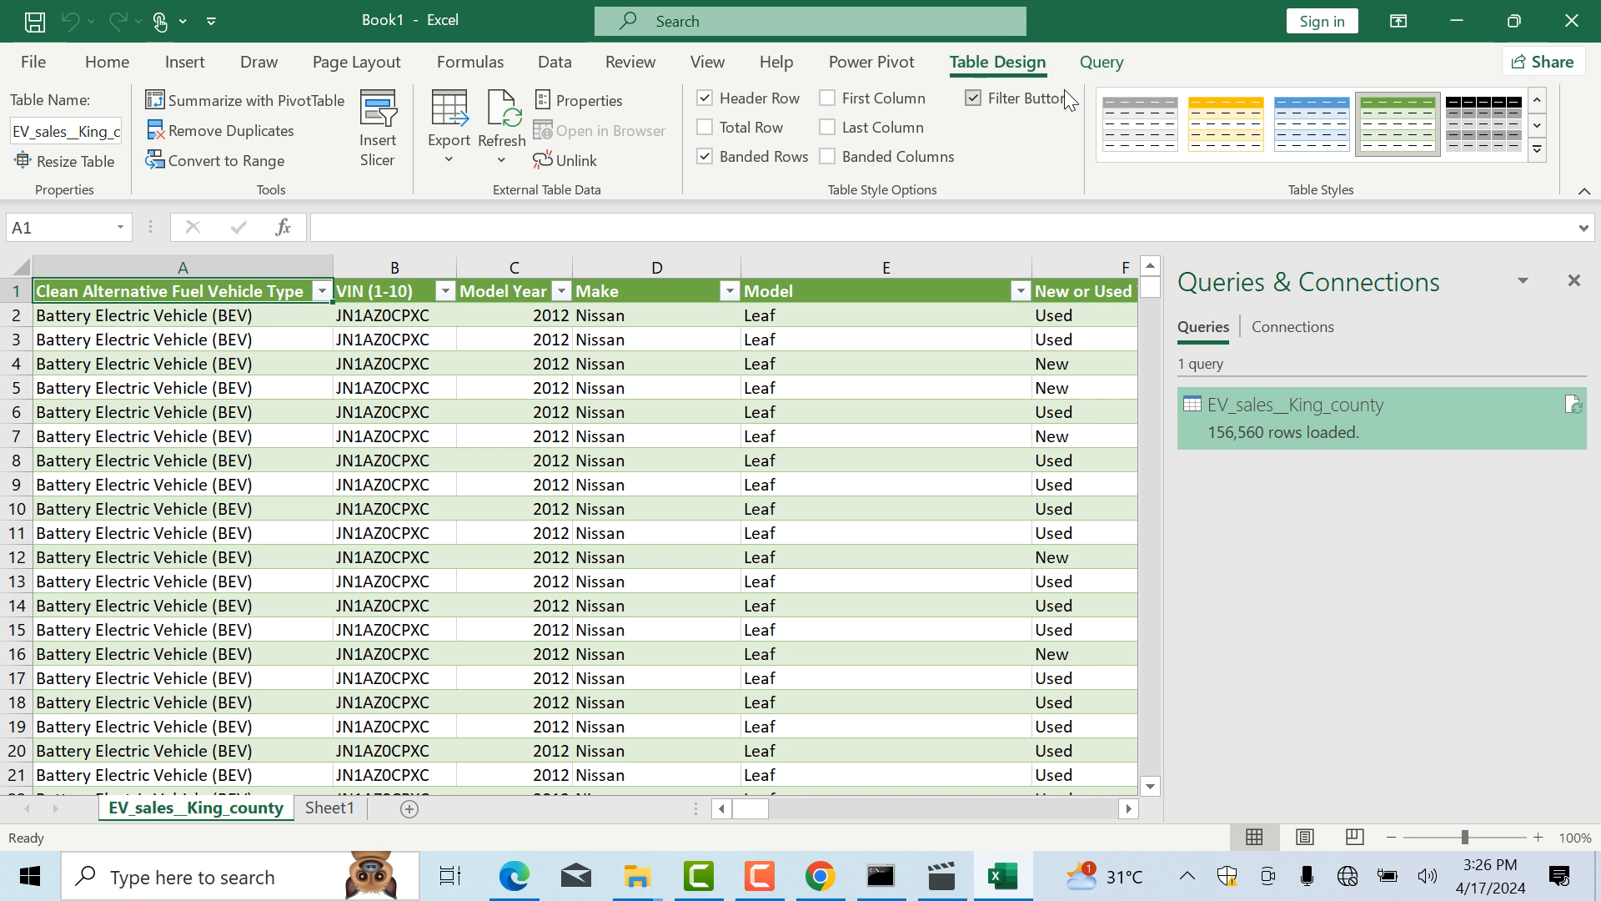
- Open the EV_sales__King_county query in the Power Query Editor and select the VIN (1-10) column with the transform tools shown
{"action": "left_click", "coordinate": [1097, 67]}
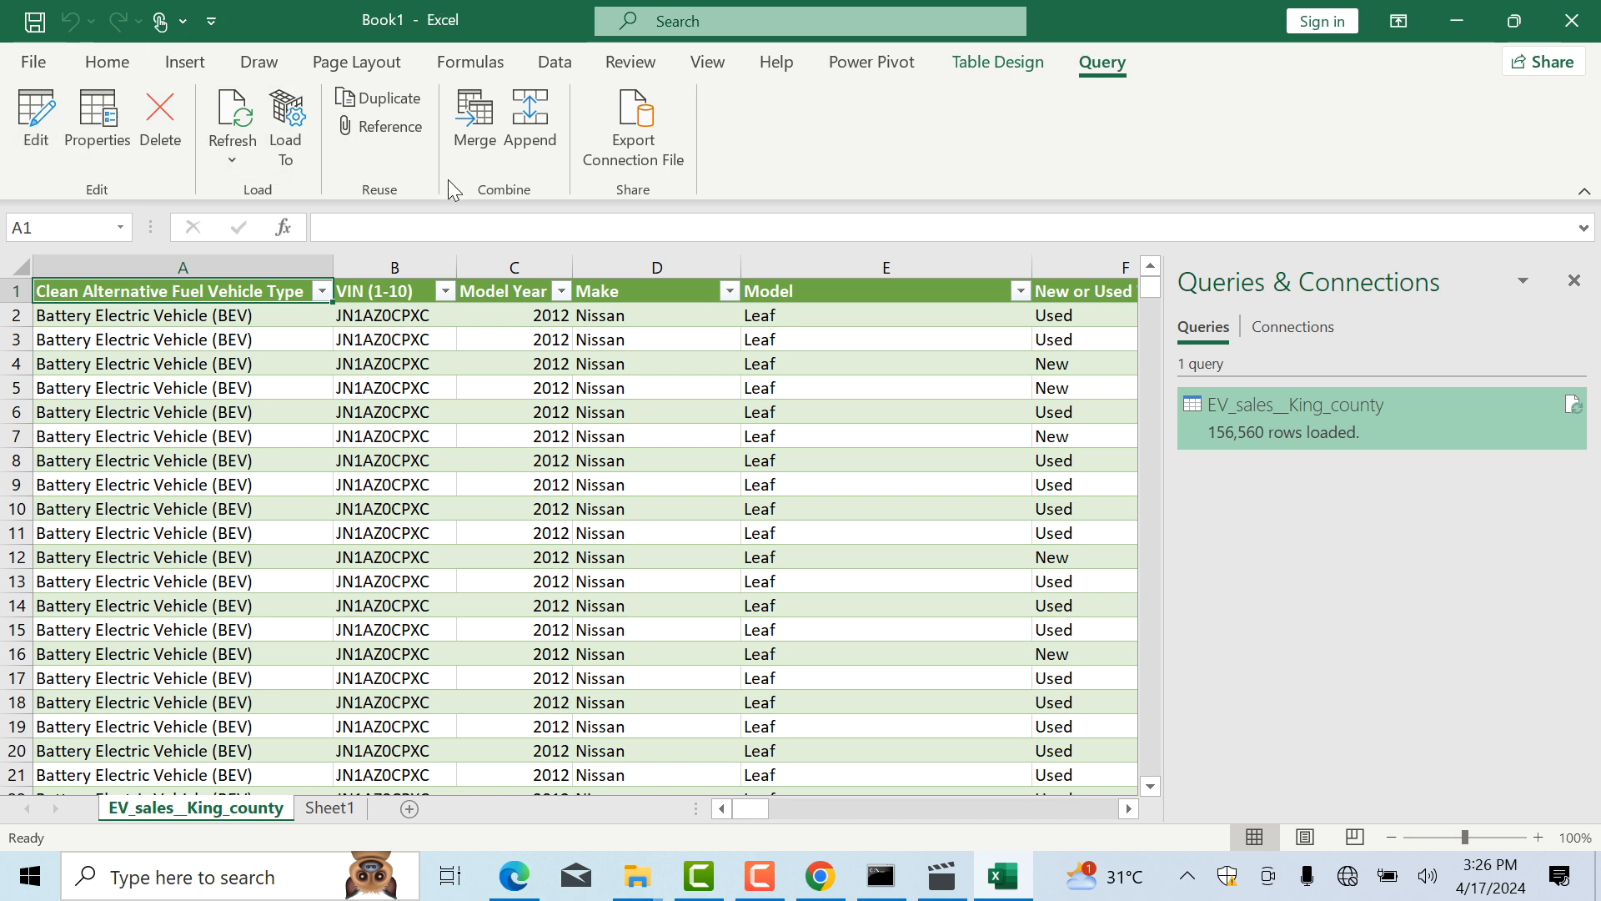
{"action": "left_click", "coordinate": [37, 117]}
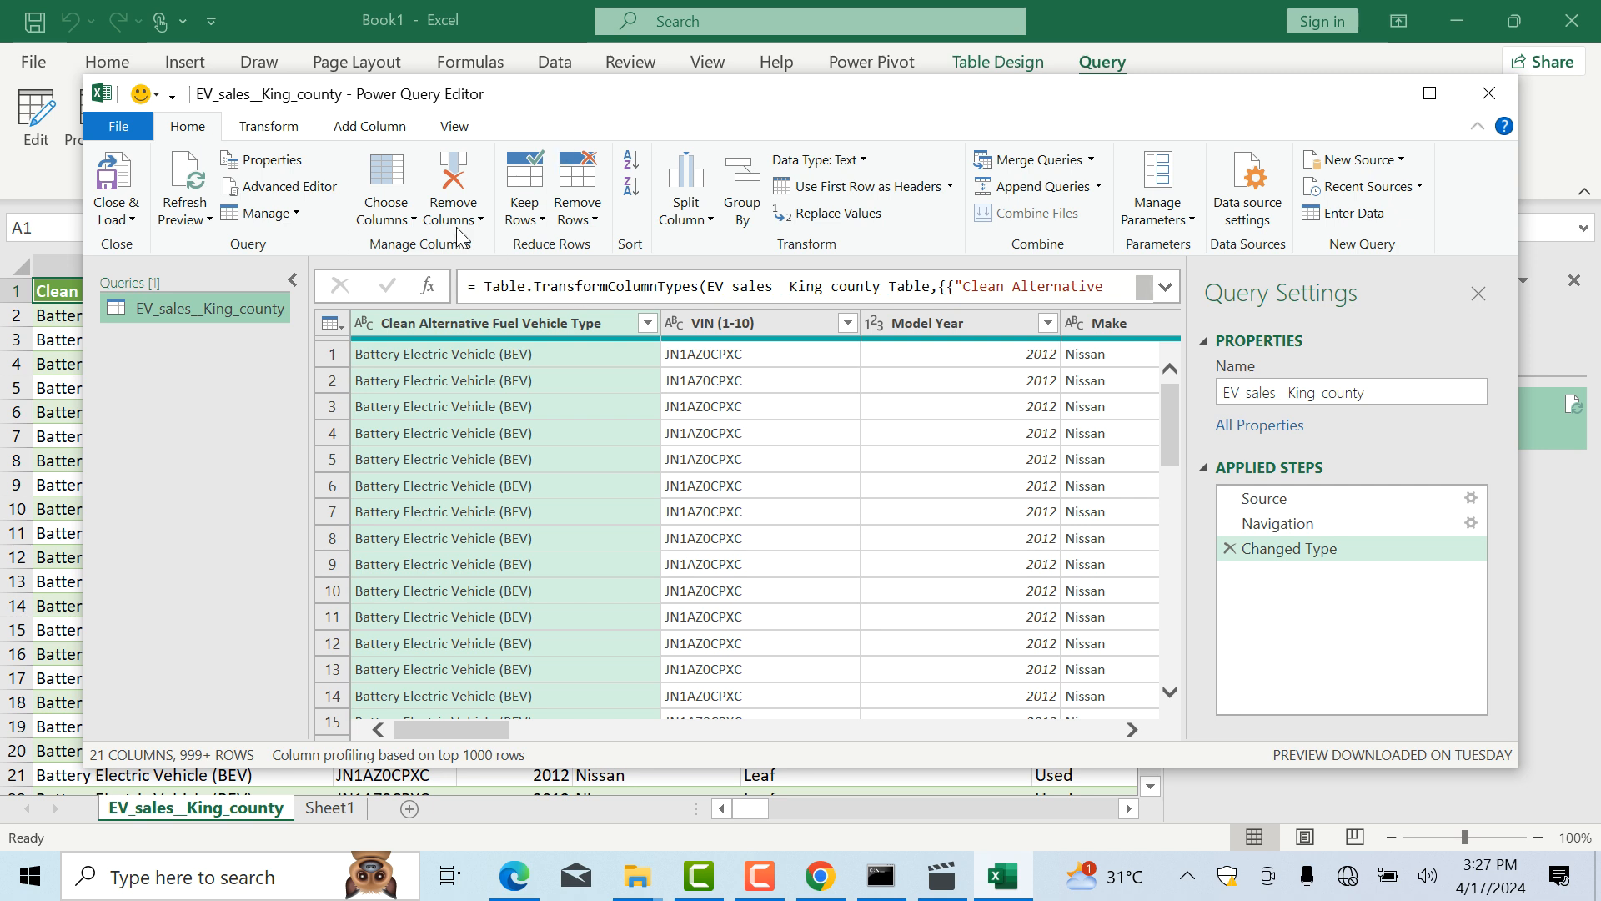
{"action": "left_click", "coordinate": [283, 132]}
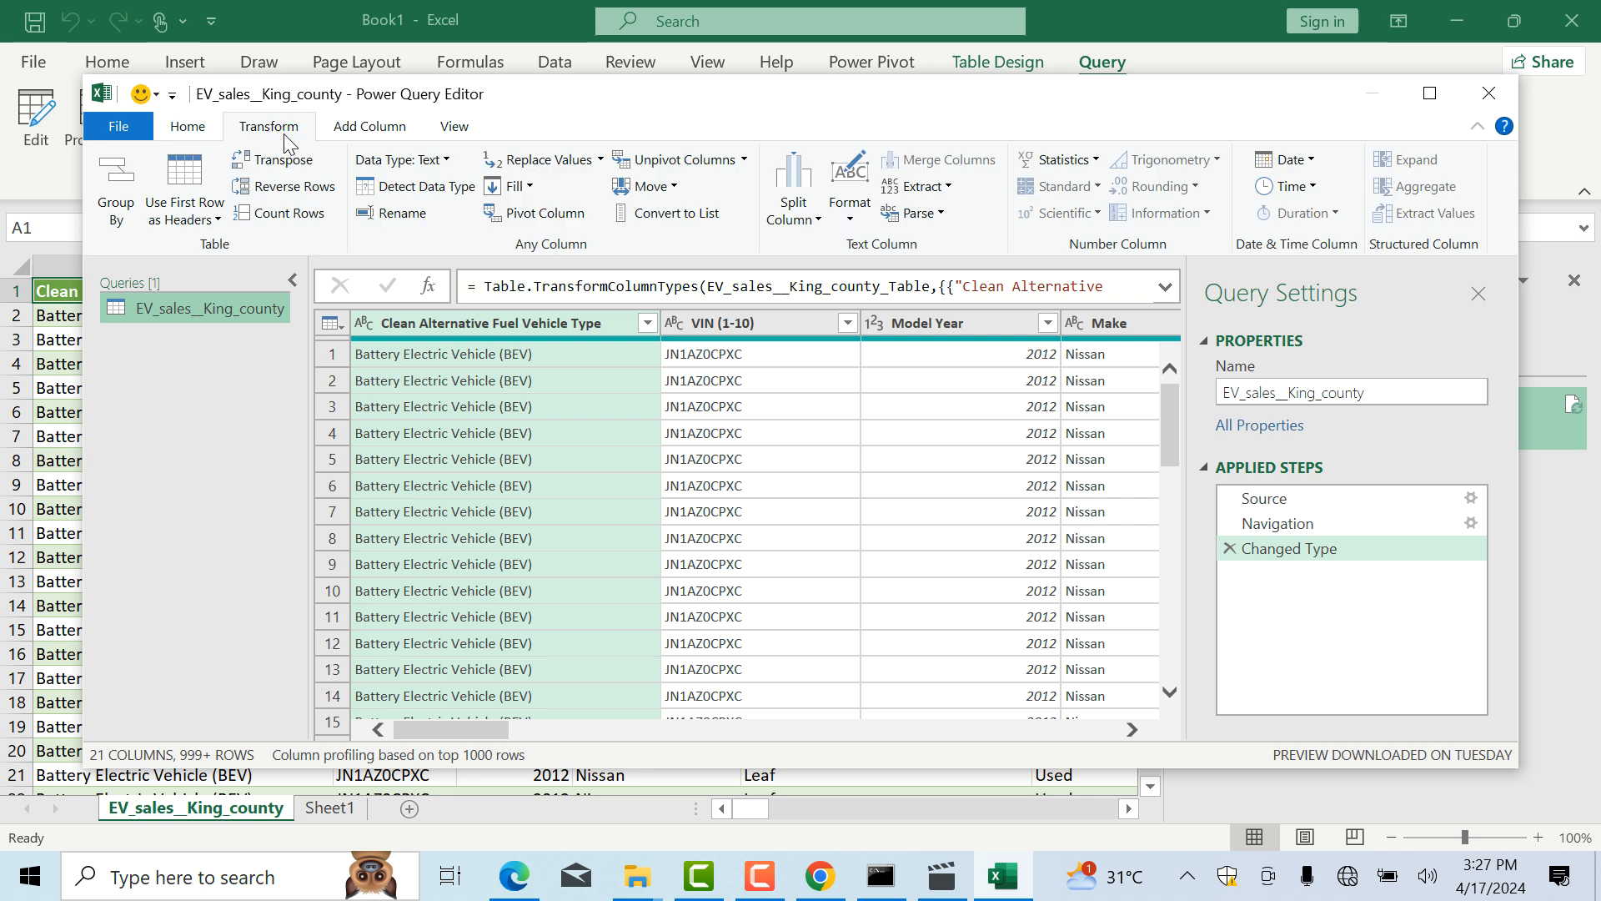
{"action": "left_click", "coordinate": [782, 323]}
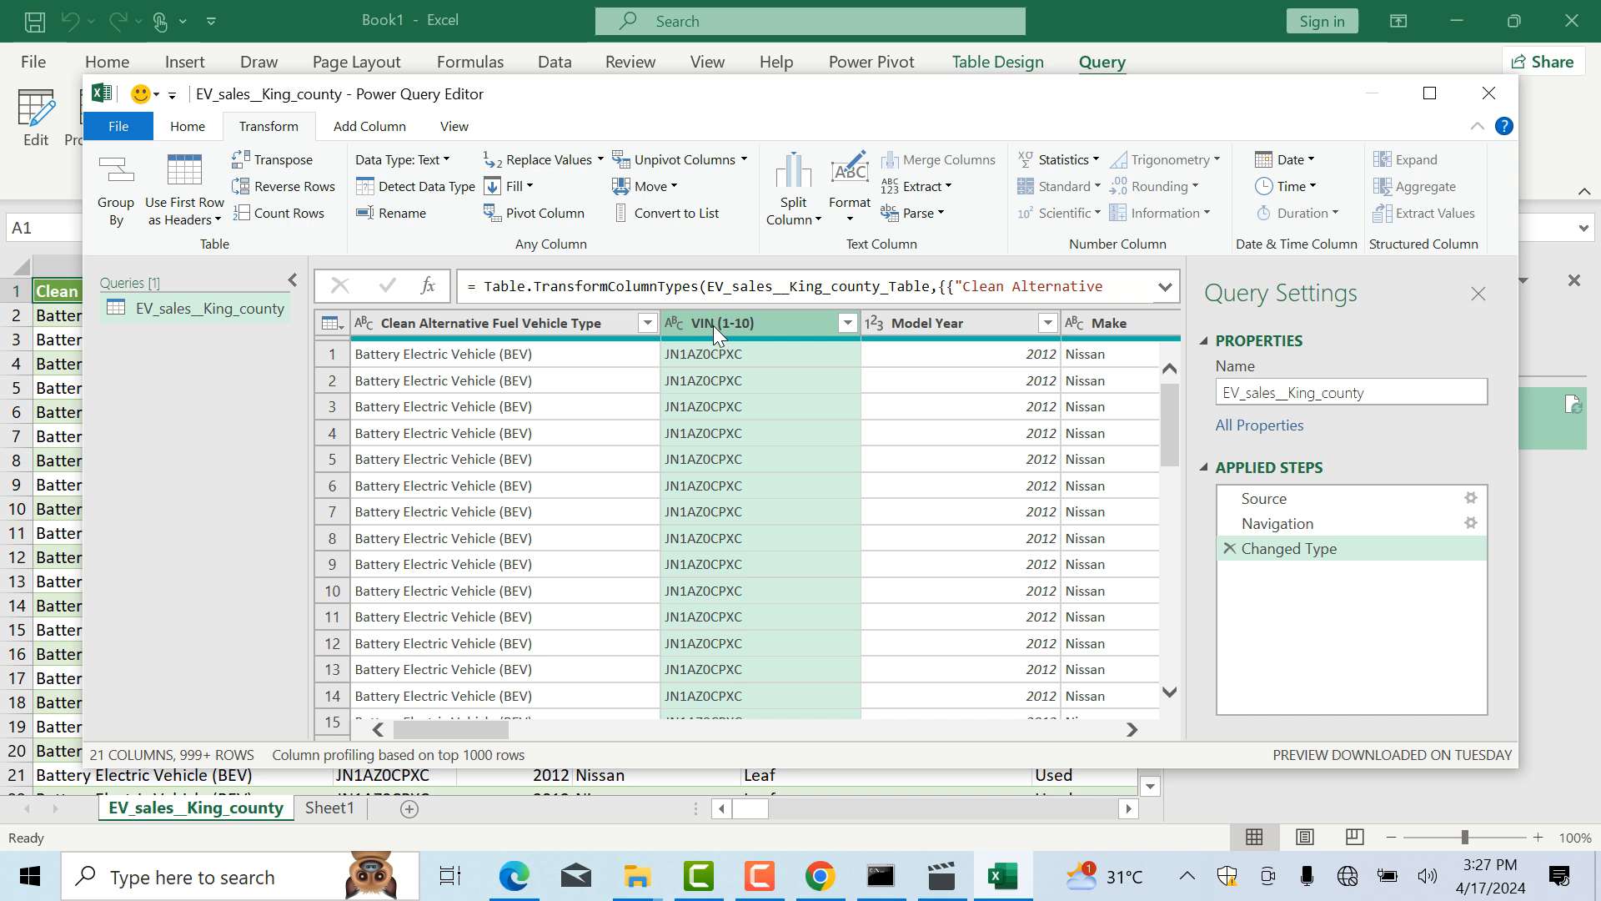
- Remove the VIN (1-10) column and the Sale Price column from the EV_sales__King_county query
{"action": "right_click", "coordinate": [782, 326]}
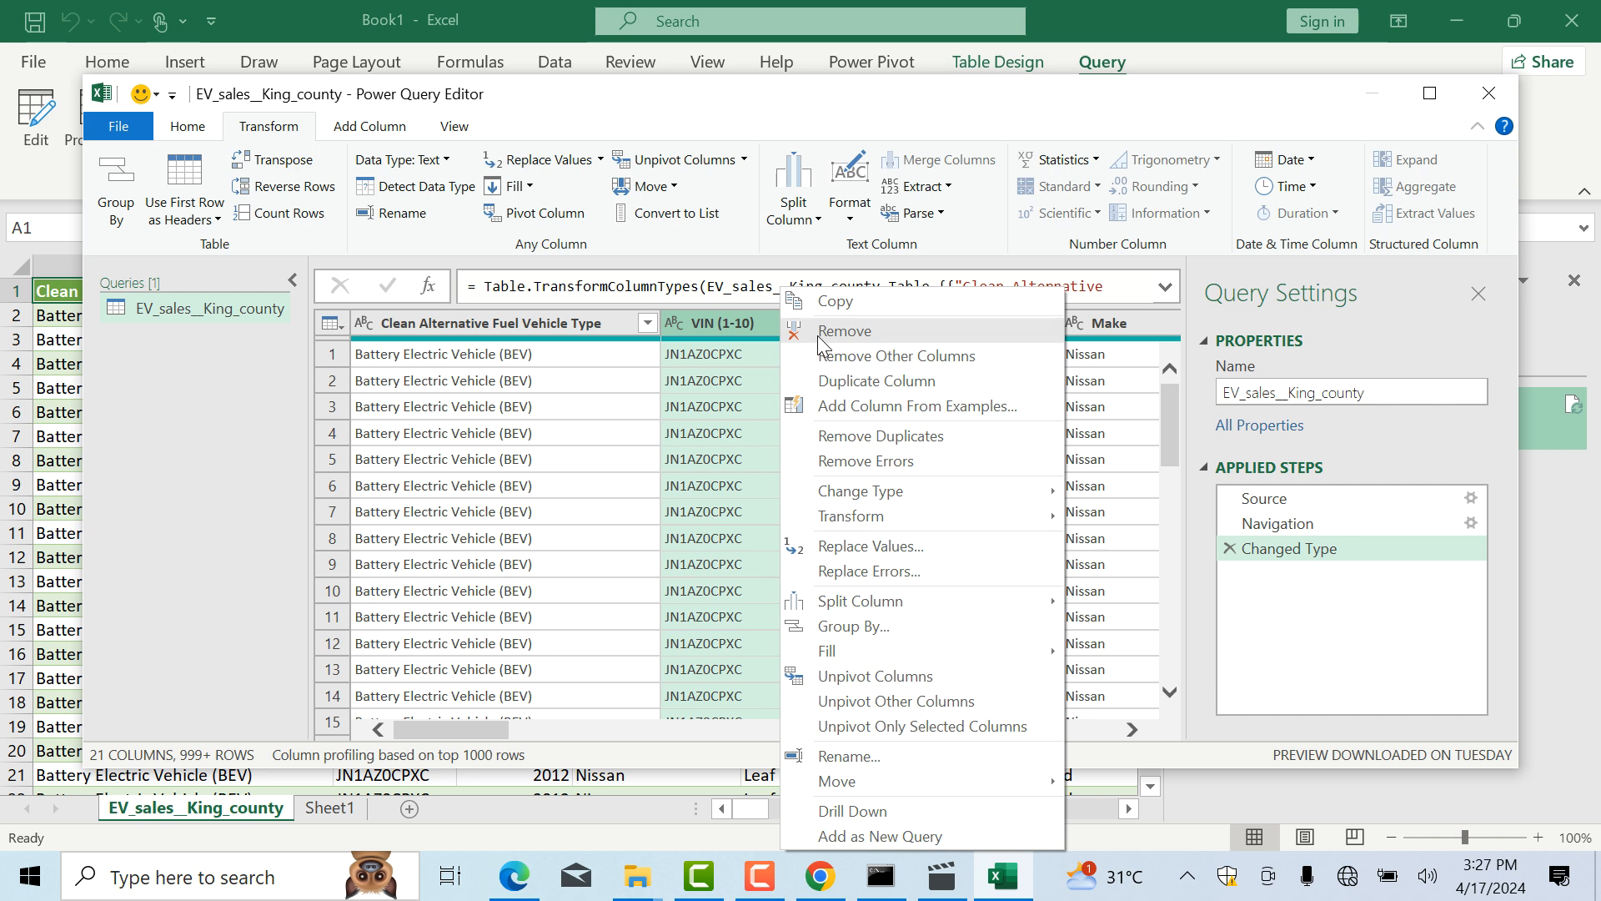
{"action": "left_click", "coordinate": [818, 334]}
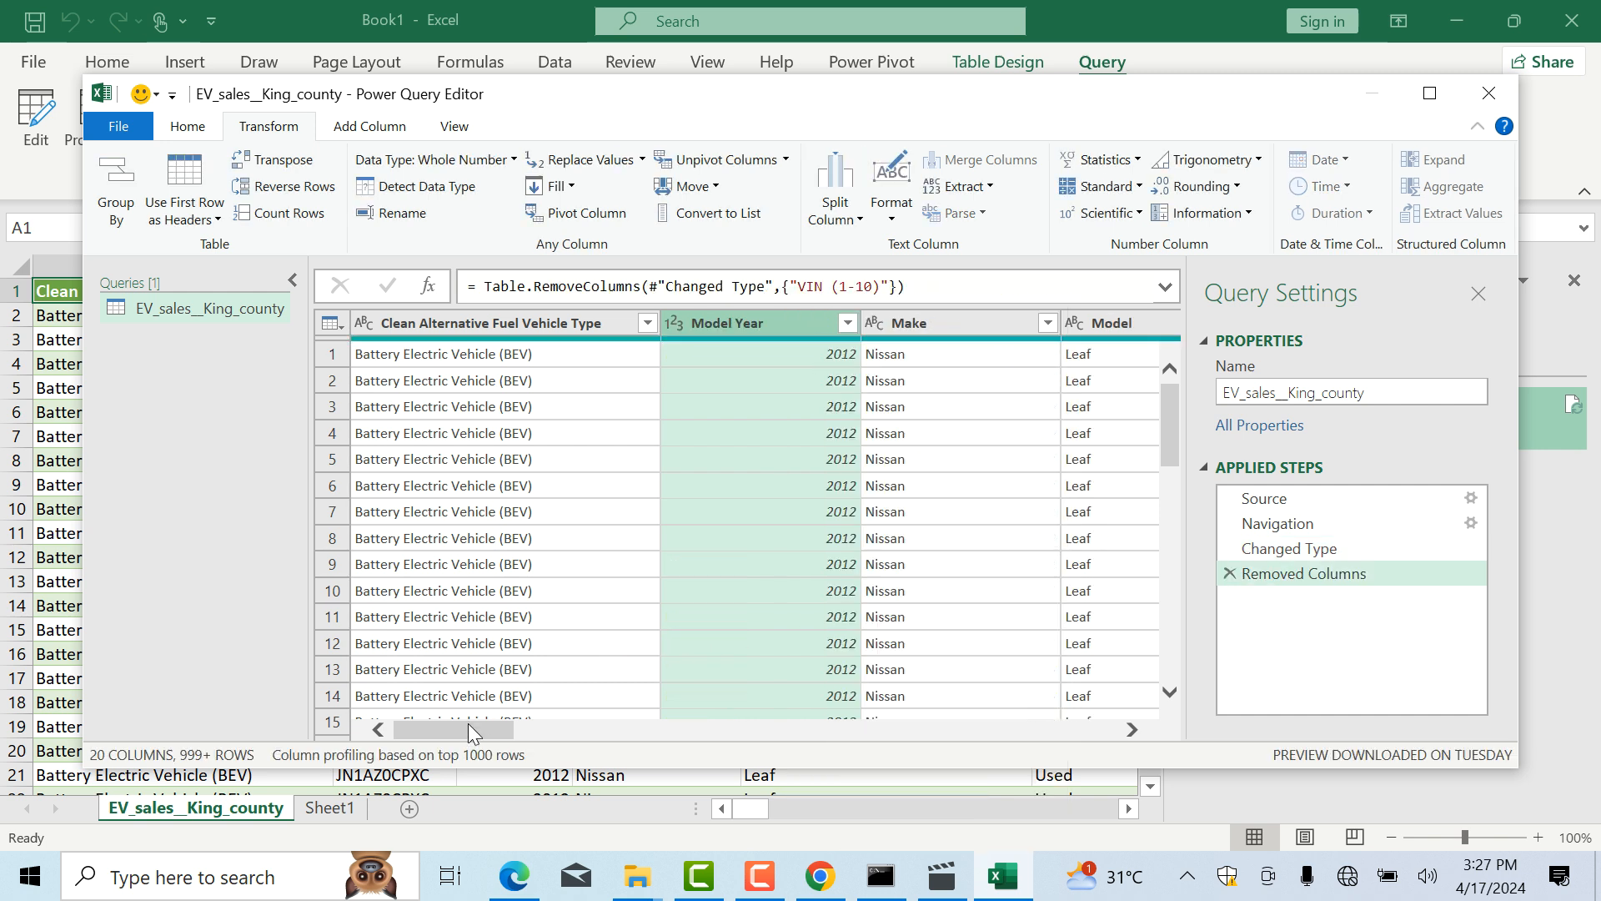
{"action": "left_click_drag", "start_coordinate": [466, 727], "coordinate": [593, 726]}
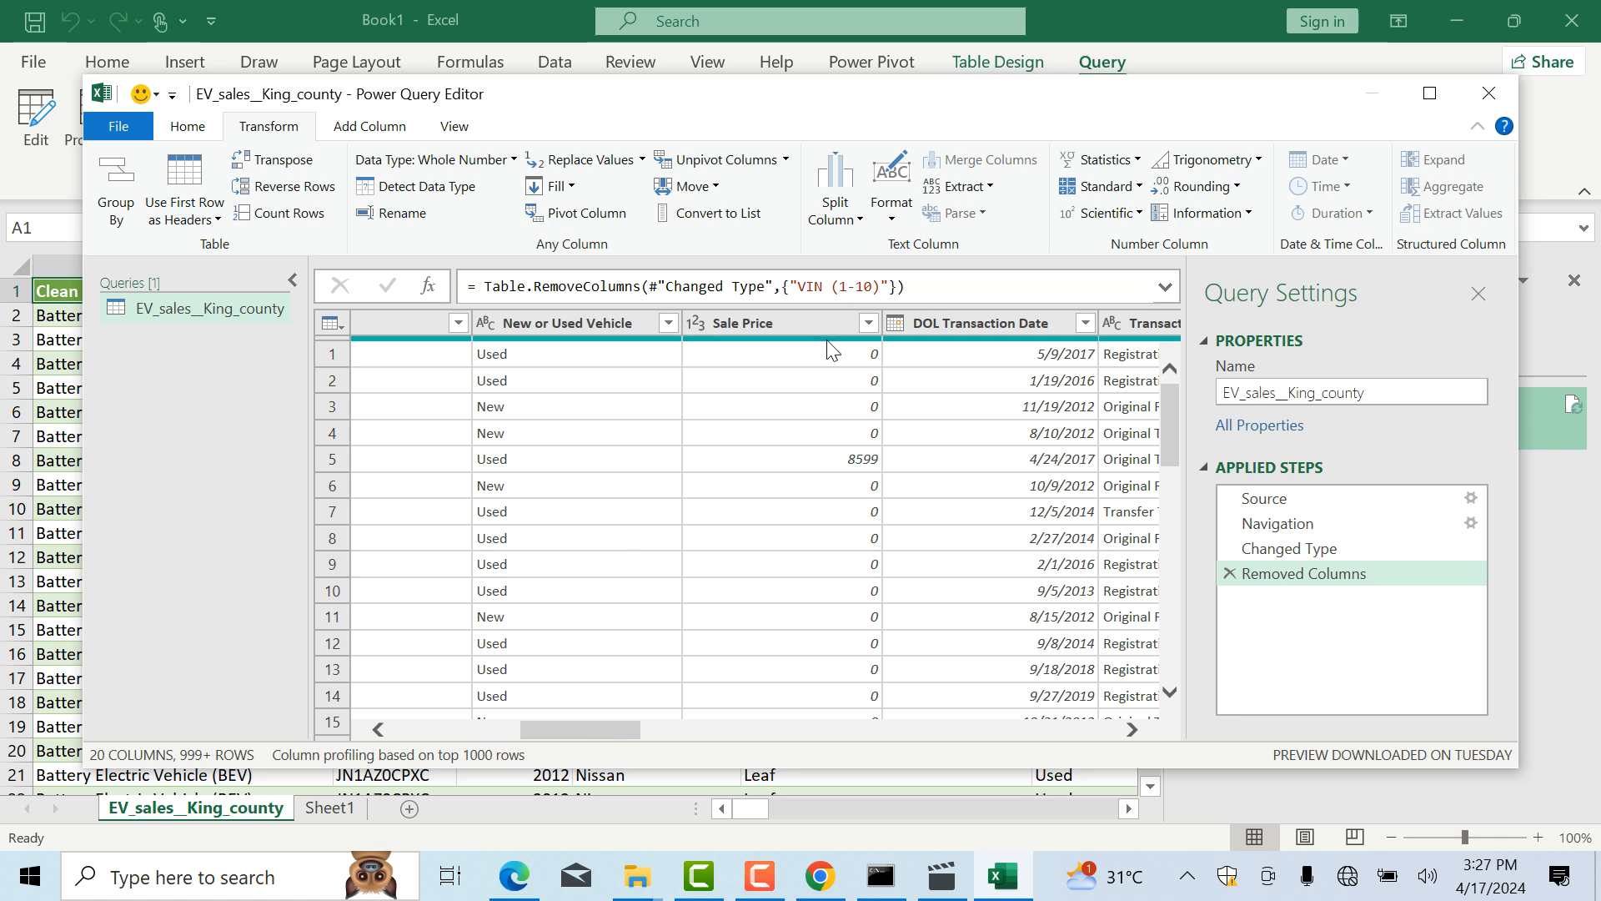
{"action": "mouse_move", "coordinate": [830, 342]}
{"action": "left_click", "coordinate": [844, 511]}
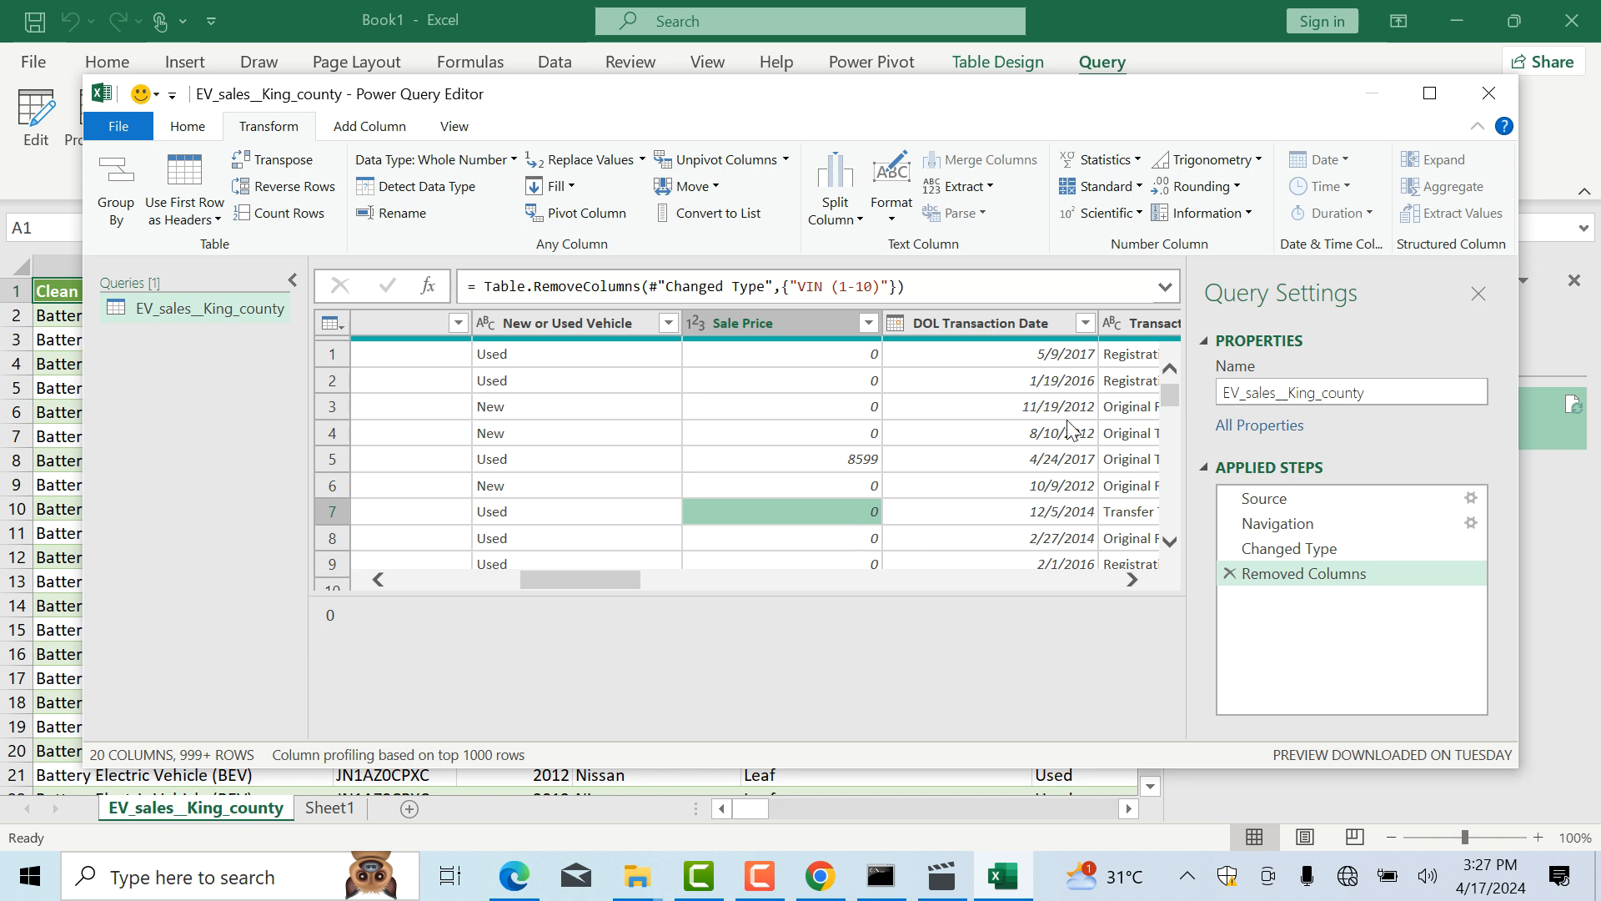
{"action": "scroll", "coordinate": [1164, 542], "scroll_direction": "down", "scroll_amount": 2}
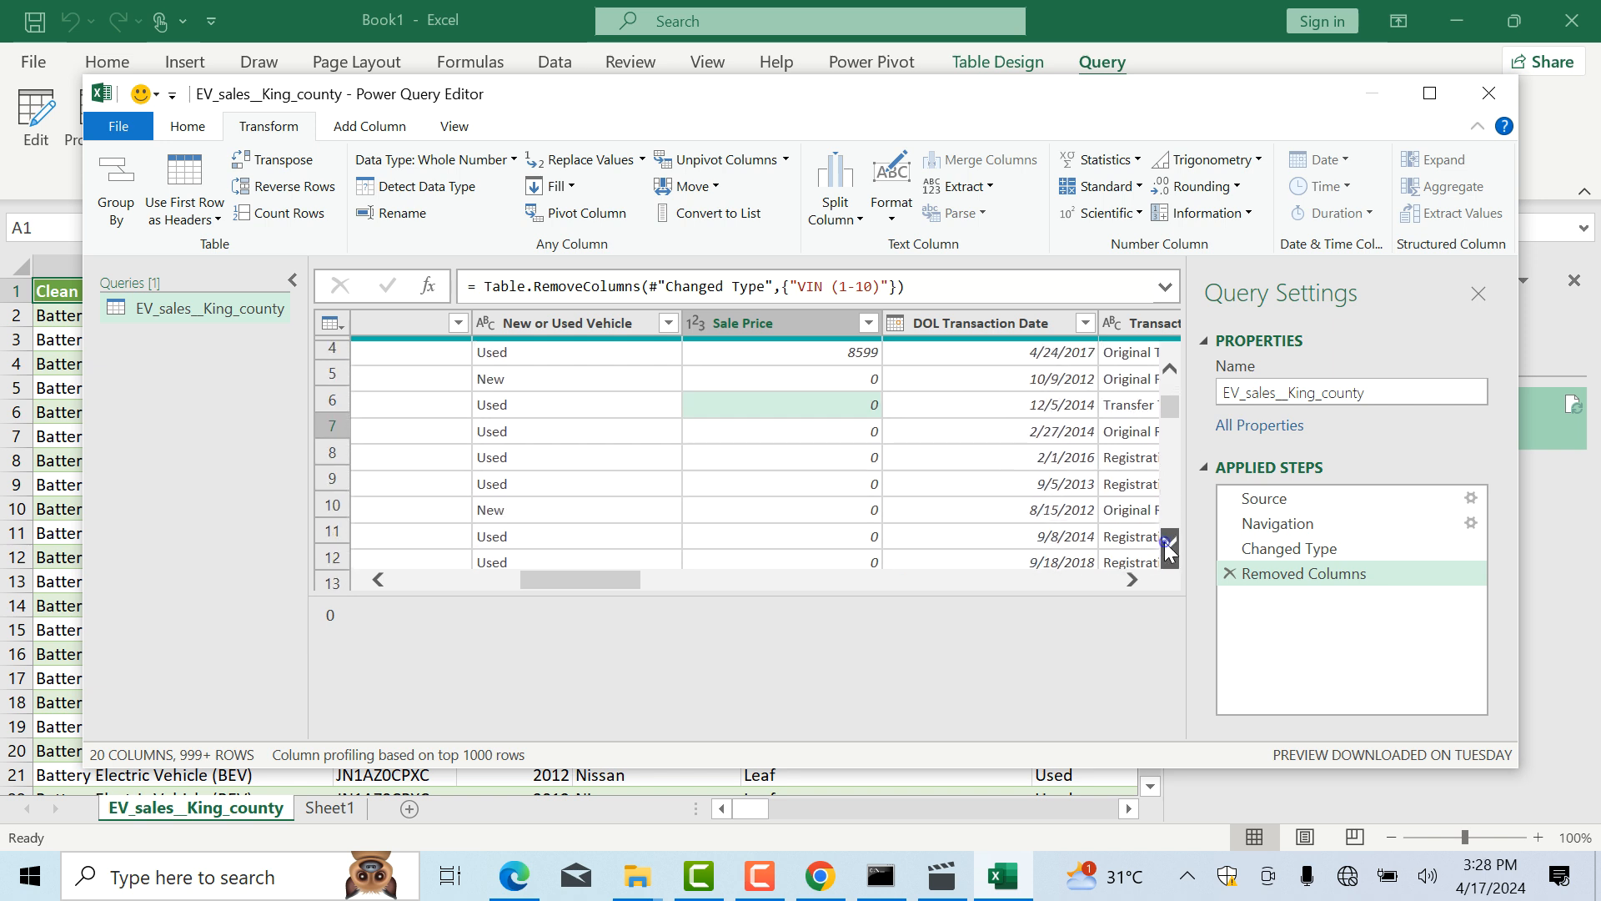
{"action": "scroll", "coordinate": [1175, 417], "scroll_direction": "up", "scroll_amount": 2}
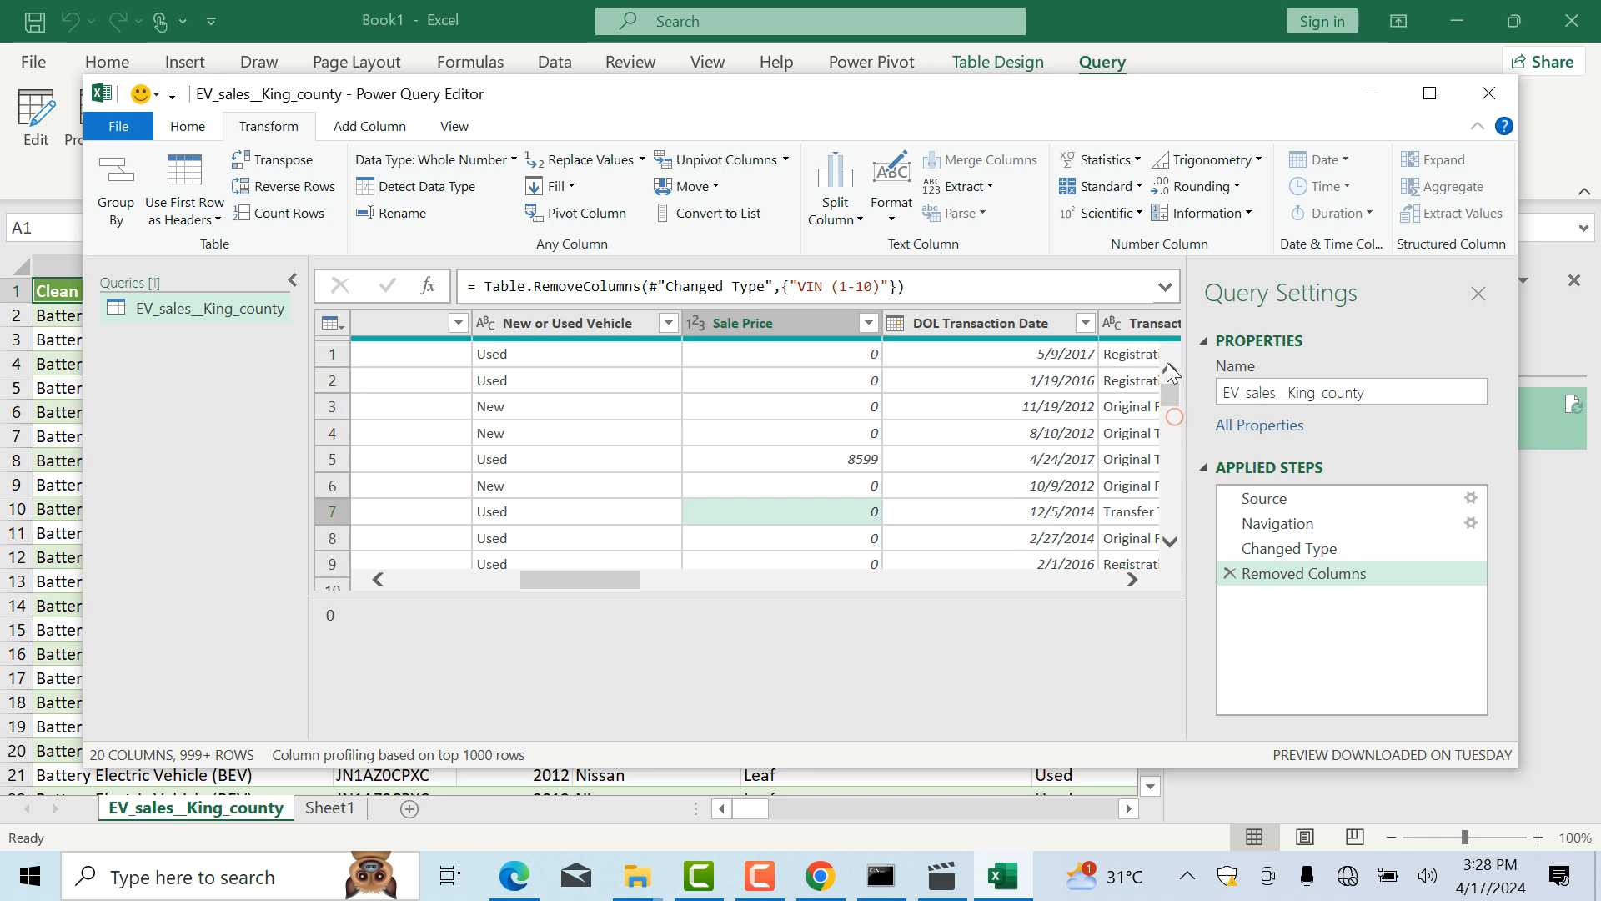
{"action": "left_click", "coordinate": [763, 323]}
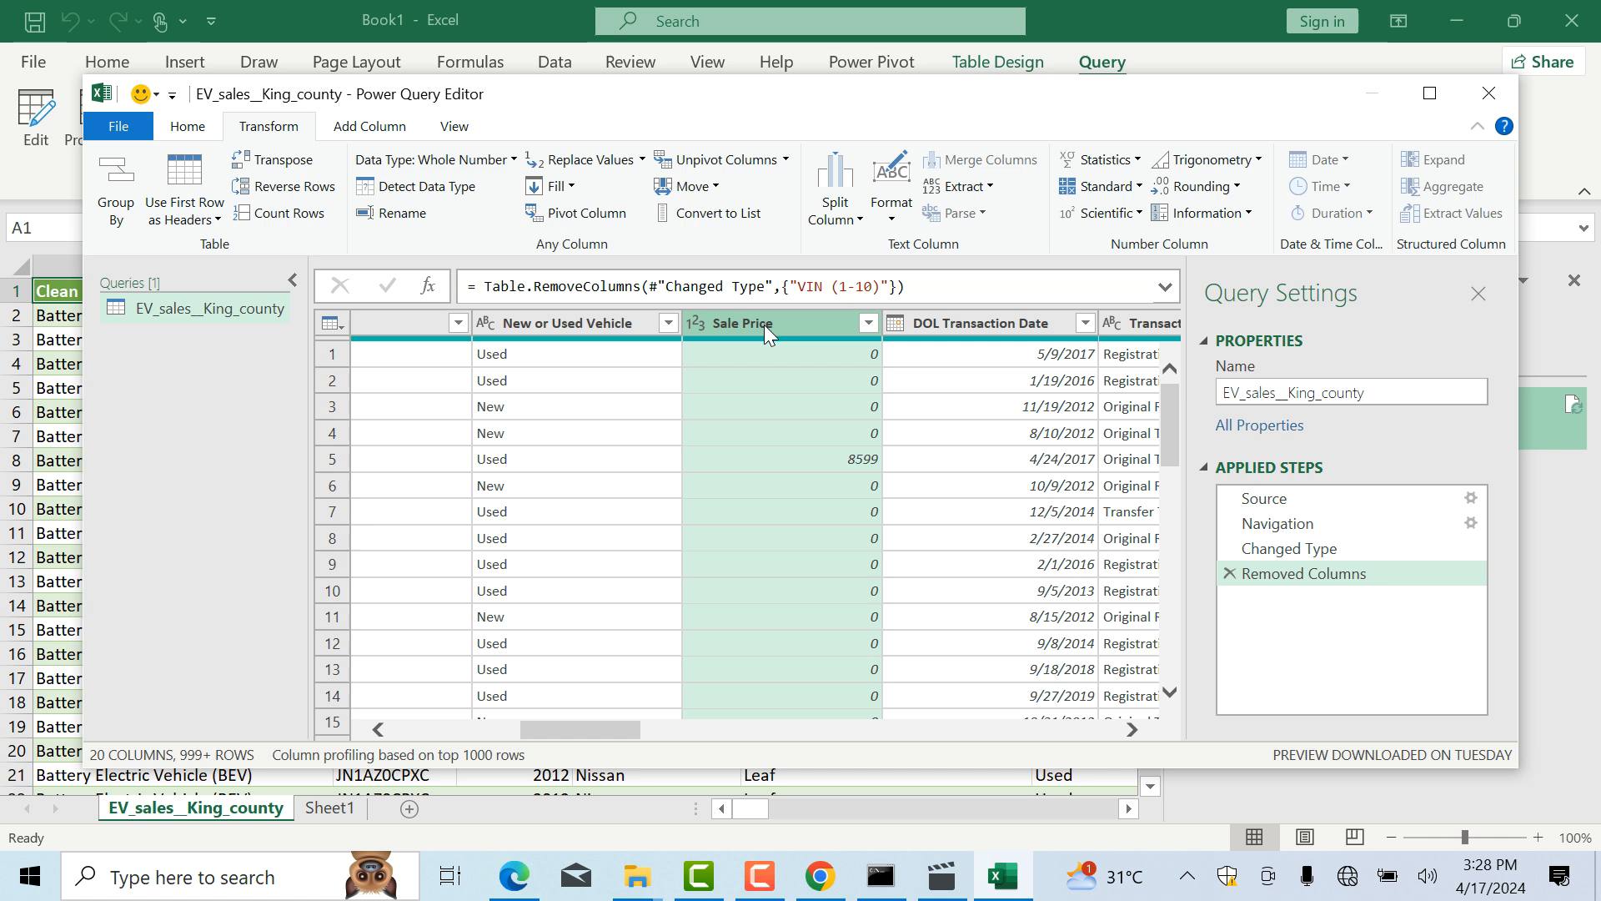
{"action": "left_click", "coordinate": [194, 125]}
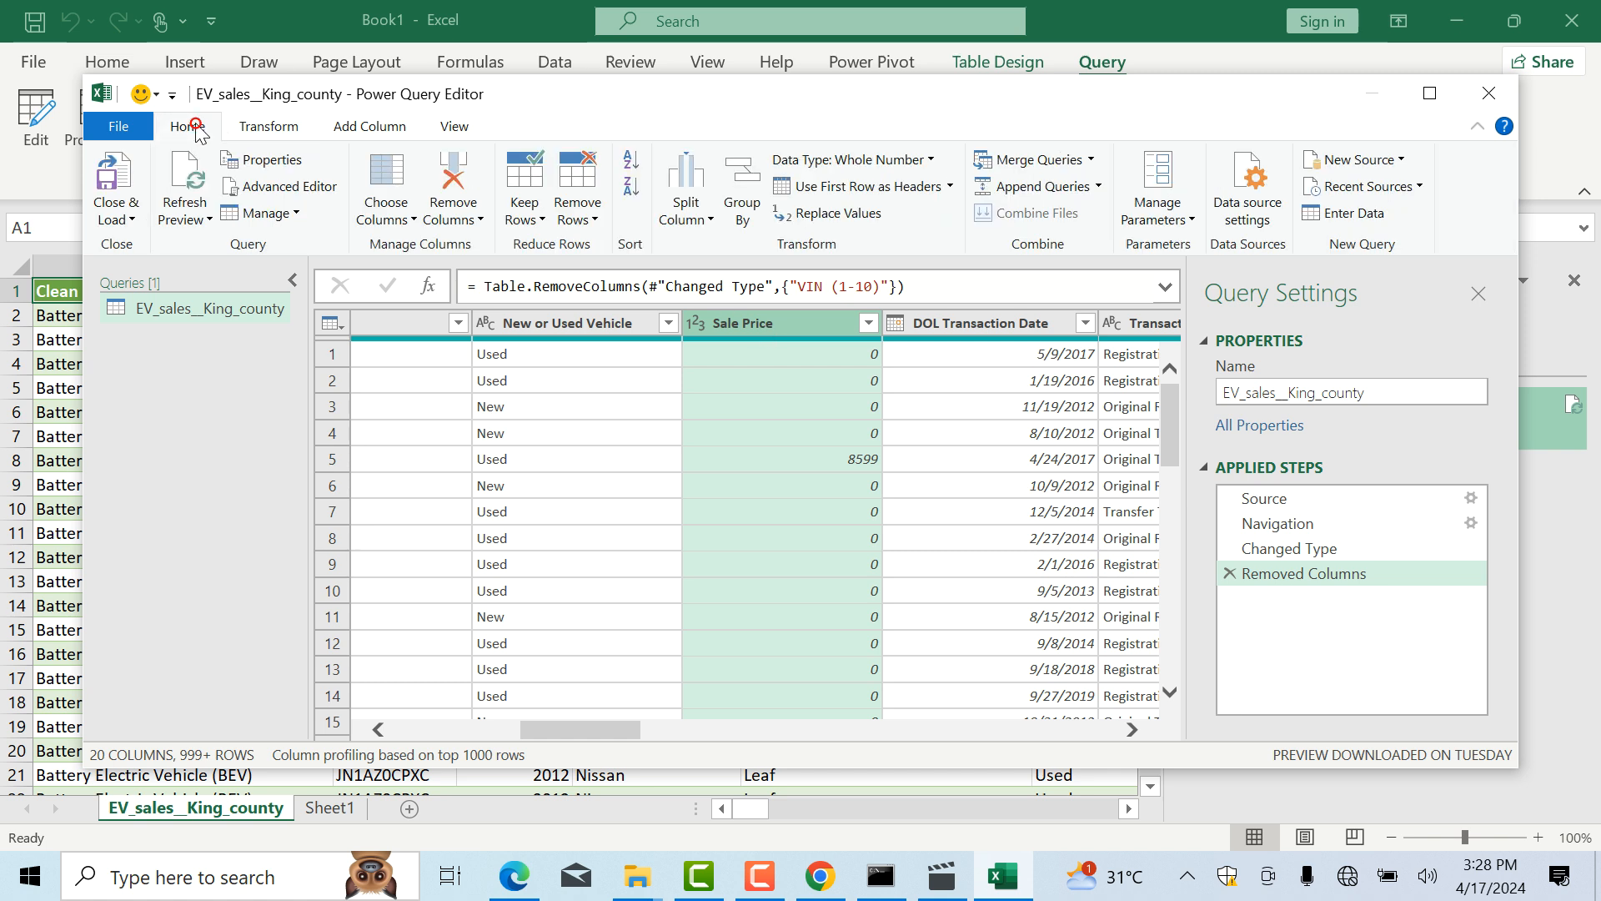
{"action": "left_click", "coordinate": [472, 220]}
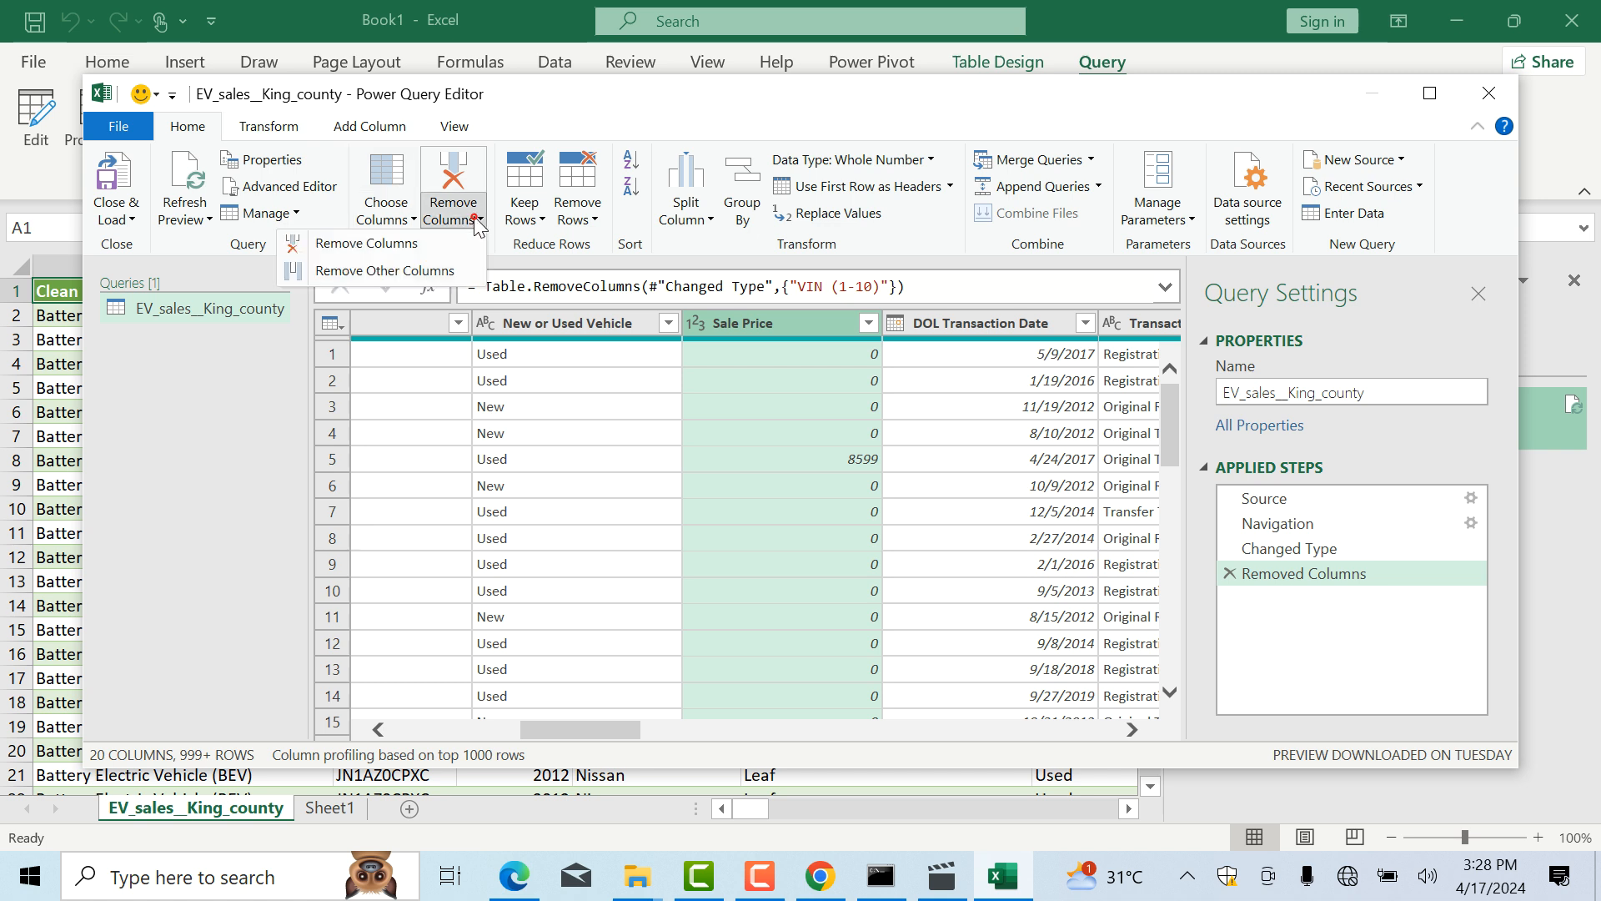
{"action": "left_click", "coordinate": [397, 246]}
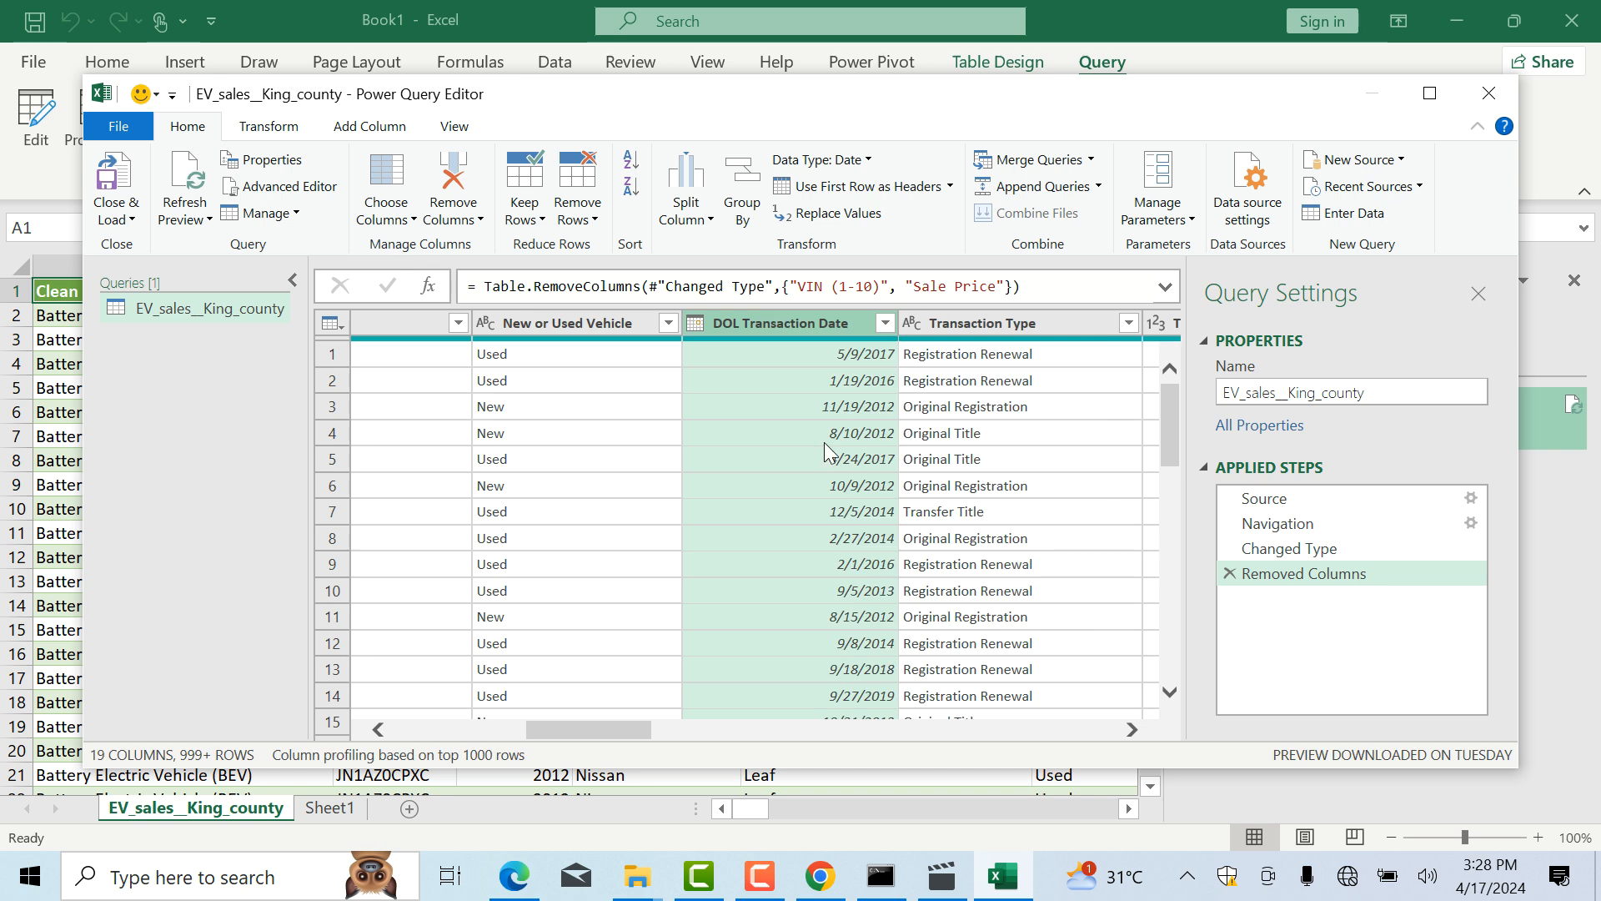
- Rename the DOL Transaction Date column as Transaction Date
{"action": "double_click", "coordinate": [743, 322]}
{"action": "left_click", "coordinate": [745, 323]}
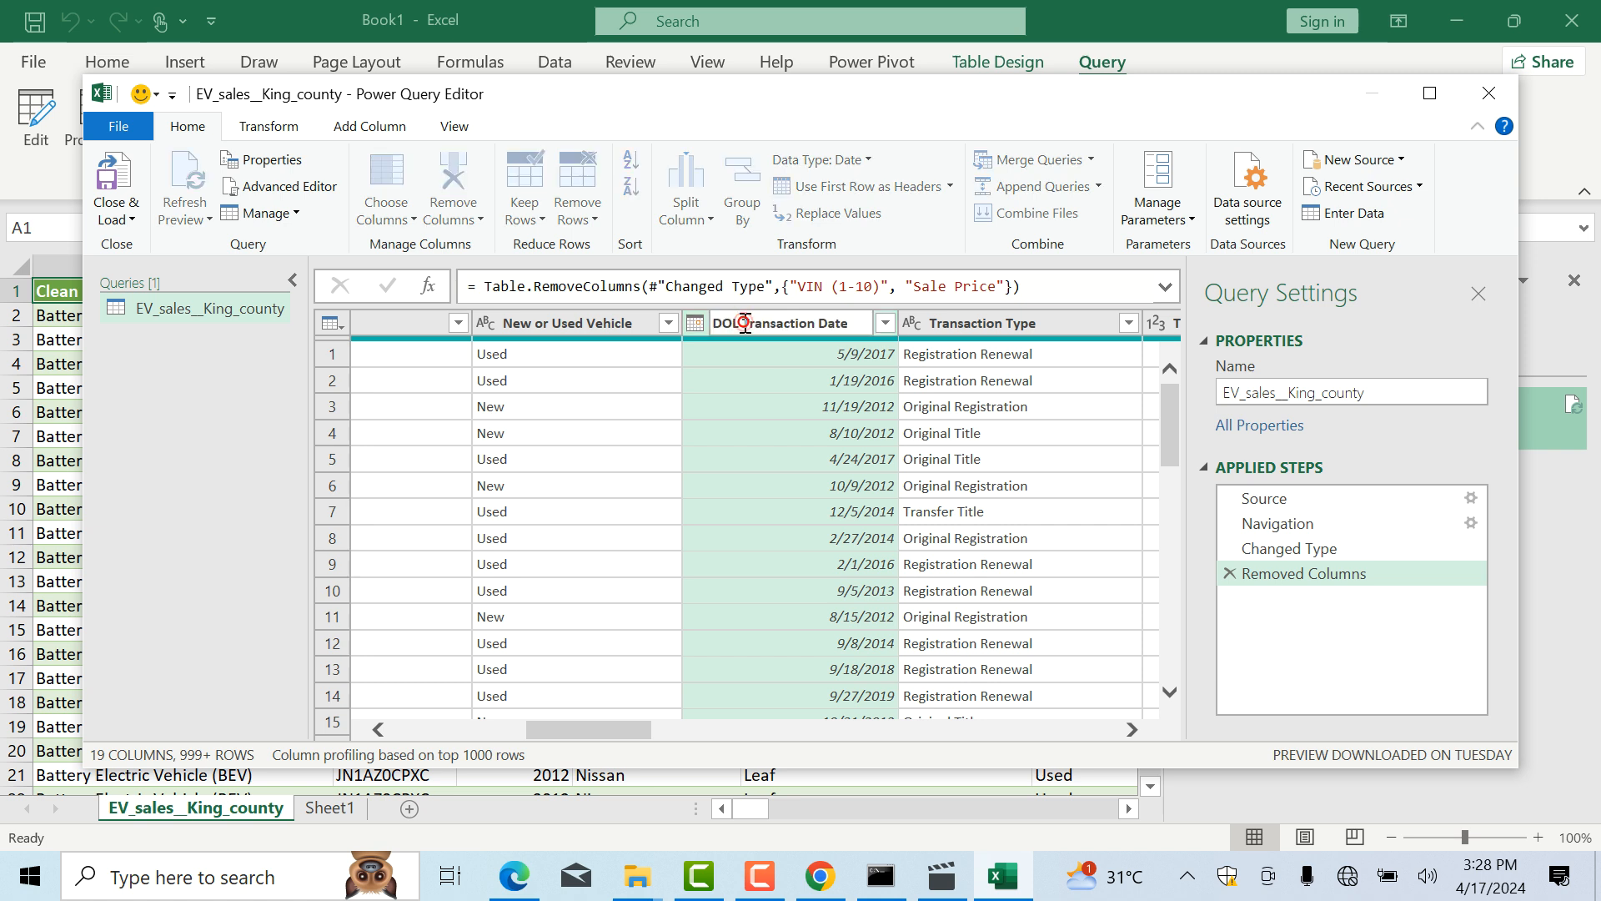
{"action": "key", "text": "BackSpace"}
{"action": "key", "text": "BackSpace"}
{"action": "key", "text": "BackSpace"}
{"action": "key", "text": "BackSpace"}
{"action": "key", "text": "Return"}
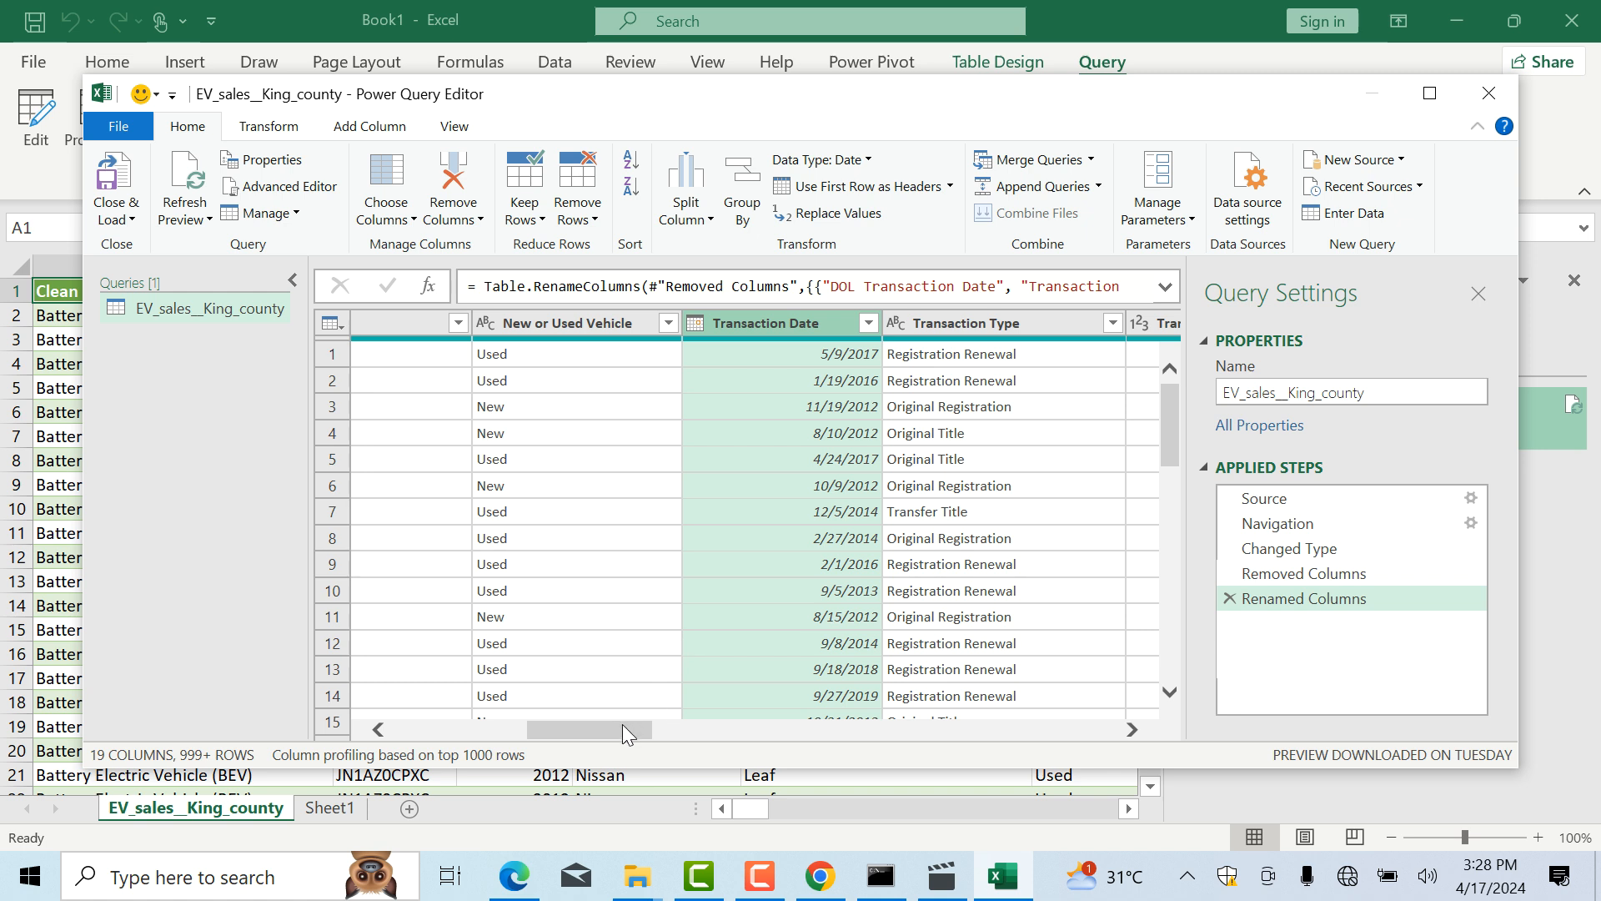
{"action": "left_click_drag", "start_coordinate": [622, 724], "coordinate": [471, 718]}
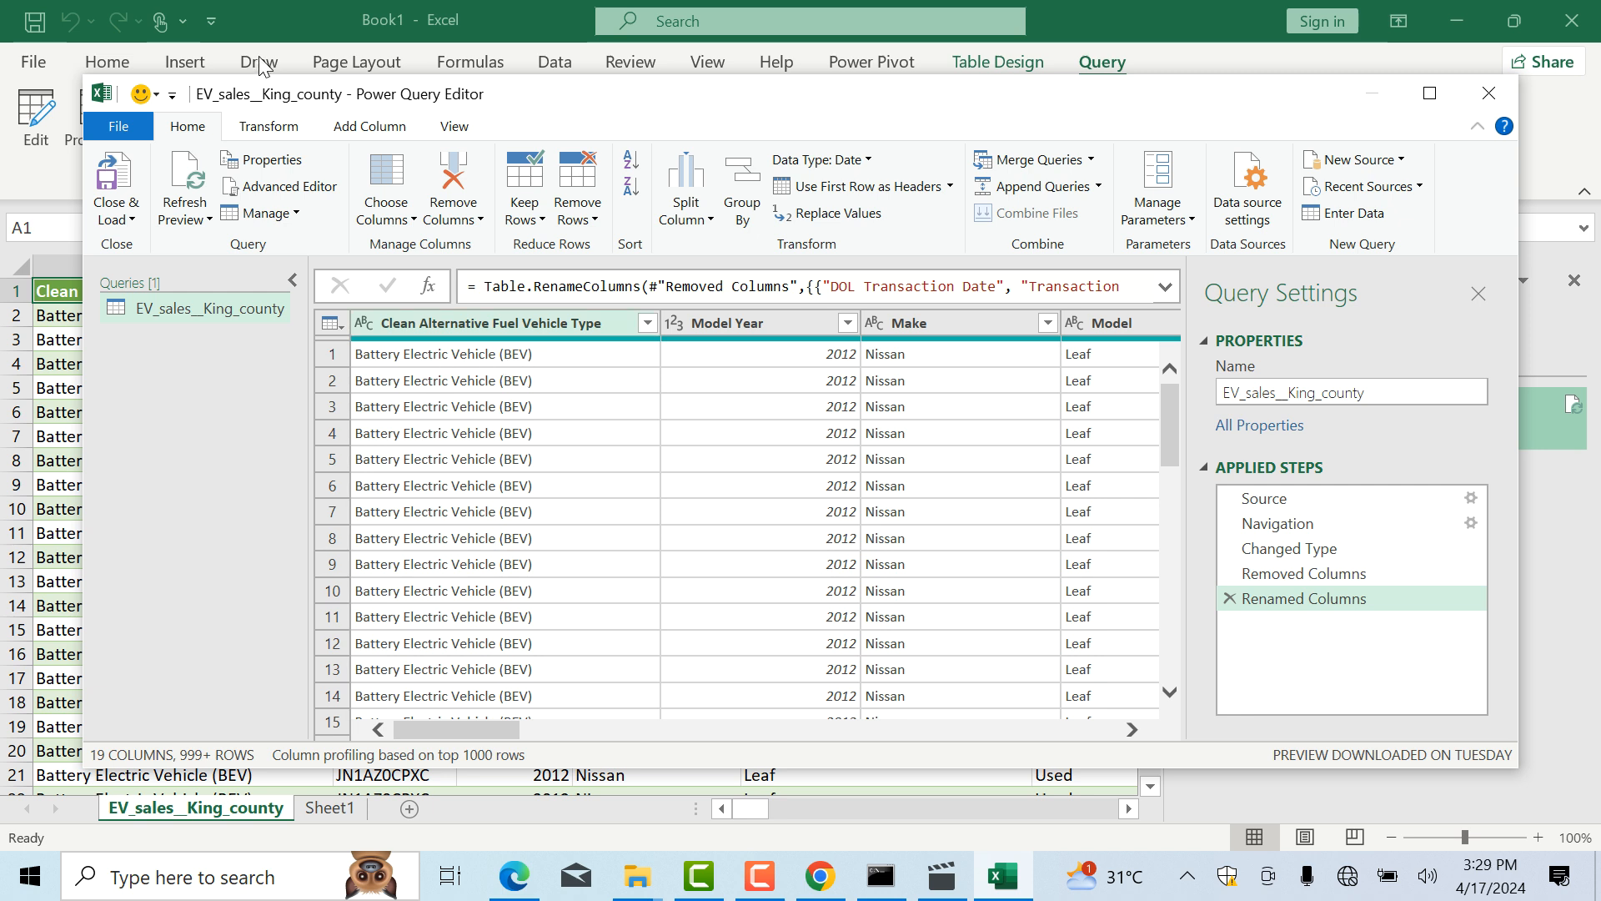
{"action": "left_click", "coordinate": [269, 126]}
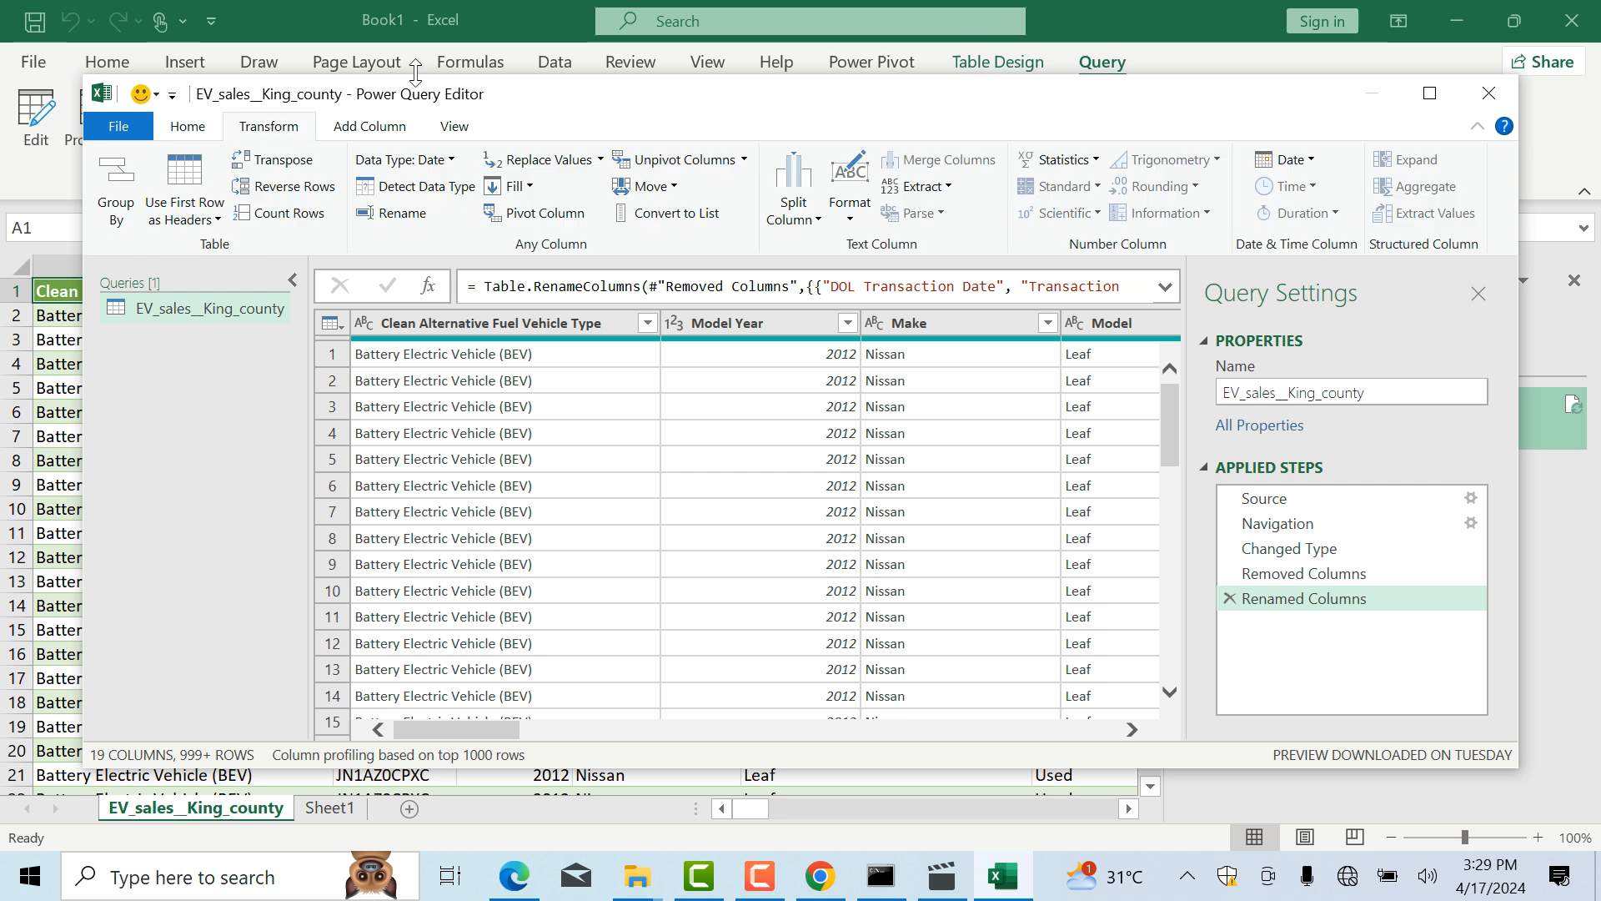
{"action": "left_click", "coordinate": [949, 188]}
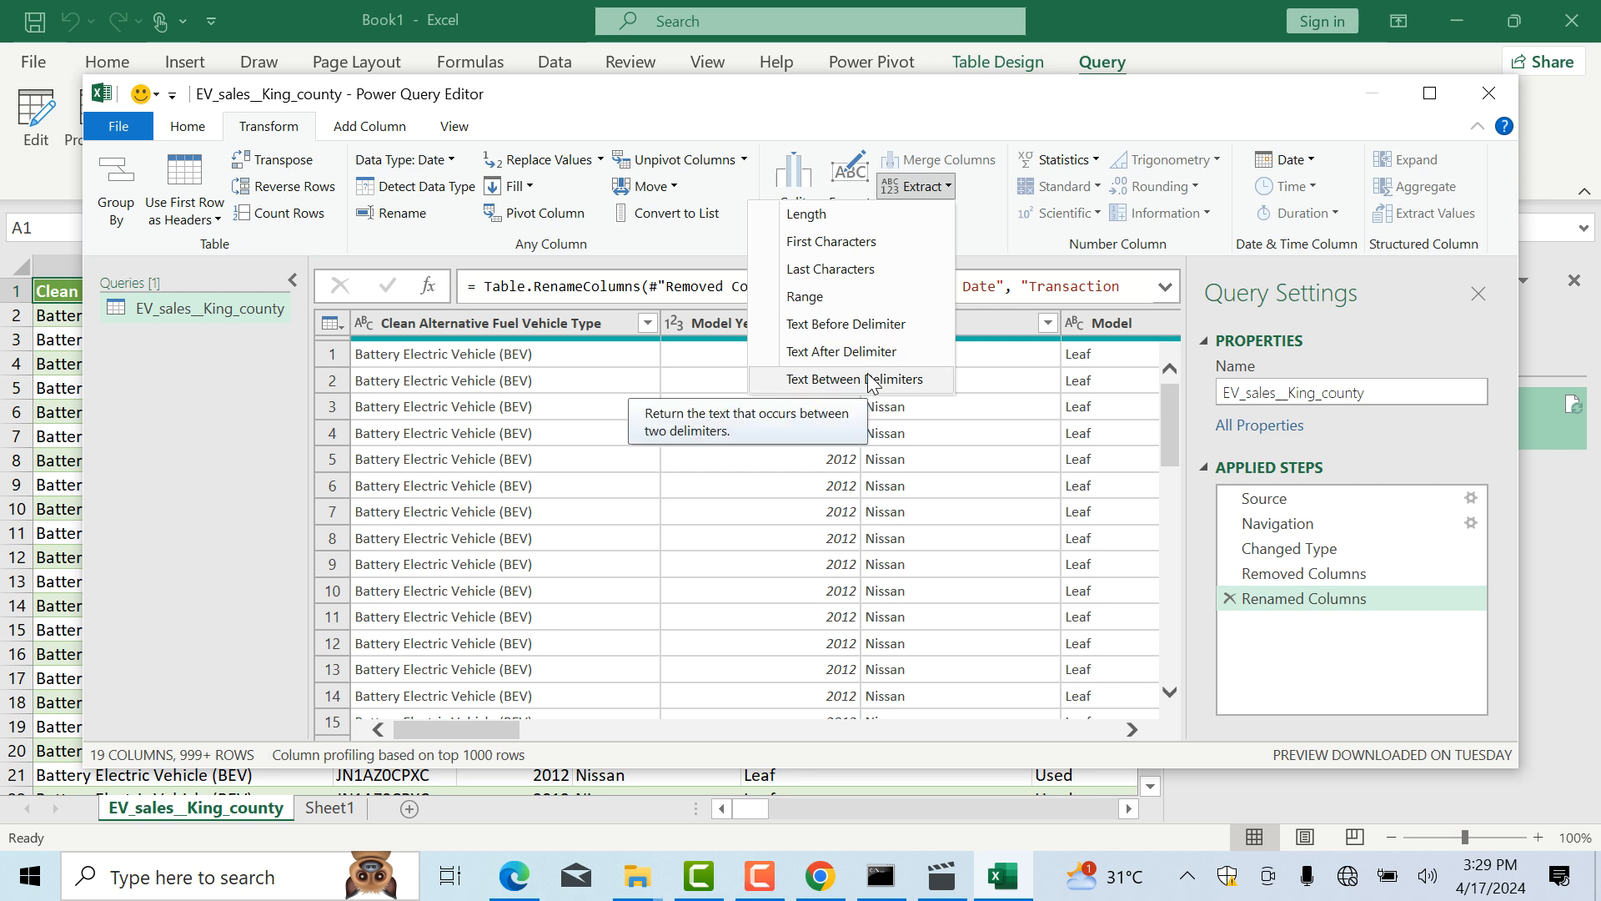
{"action": "left_click", "coordinate": [884, 330]}
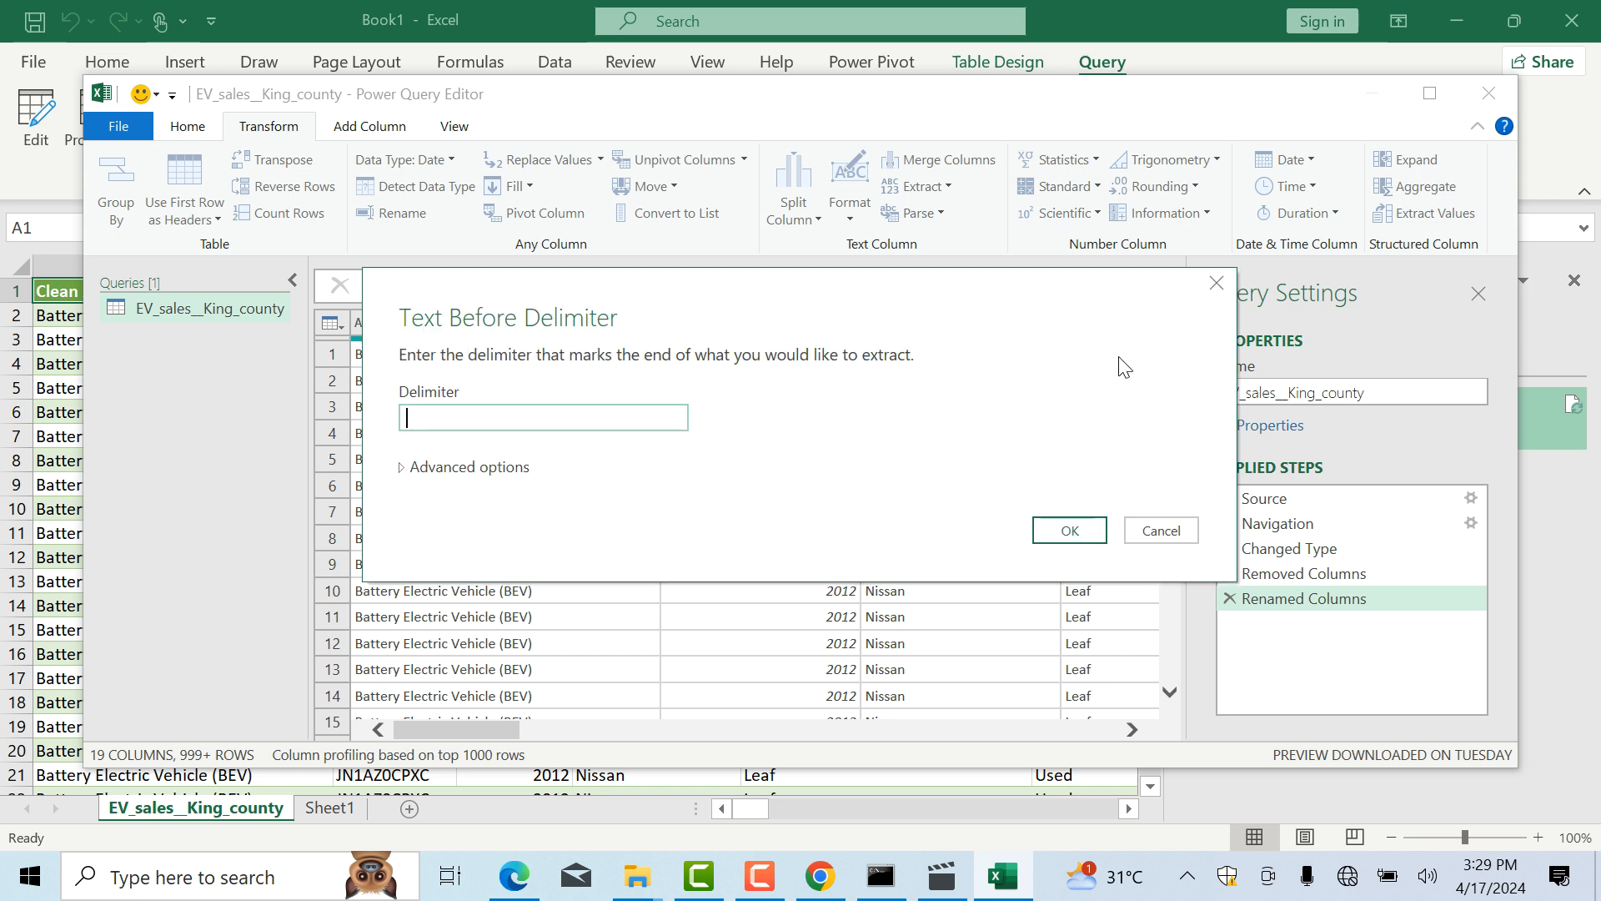
{"action": "left_click", "coordinate": [1216, 284]}
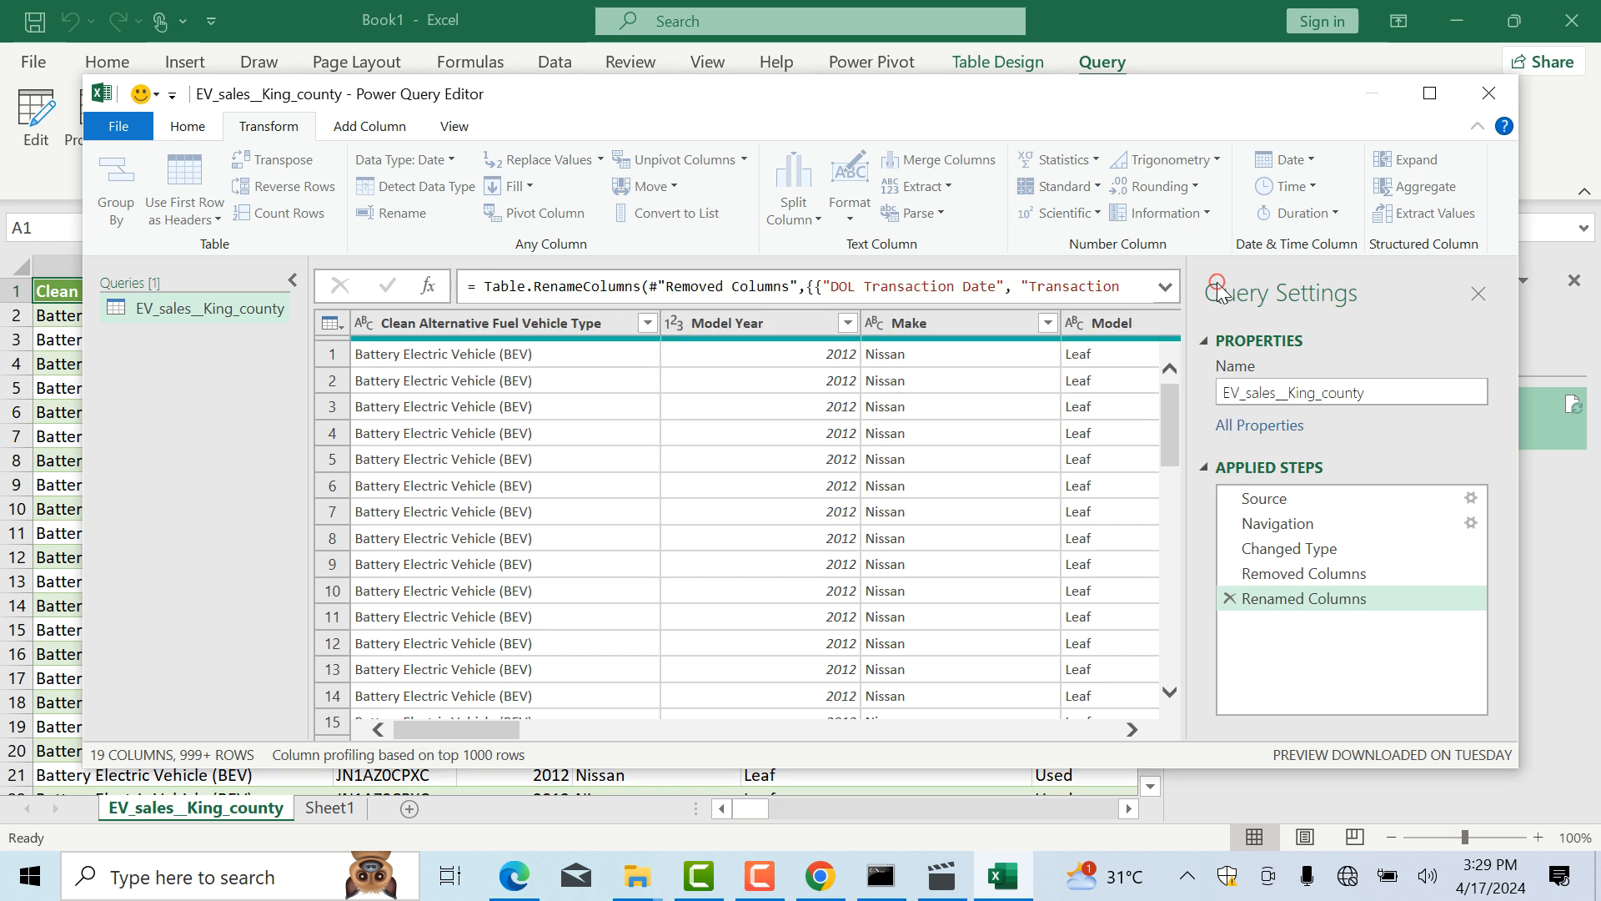
- Extract the text before the "(" delimiter in the Clean Alternative Fuel Vehicle Type column
{"action": "left_click", "coordinate": [427, 323]}
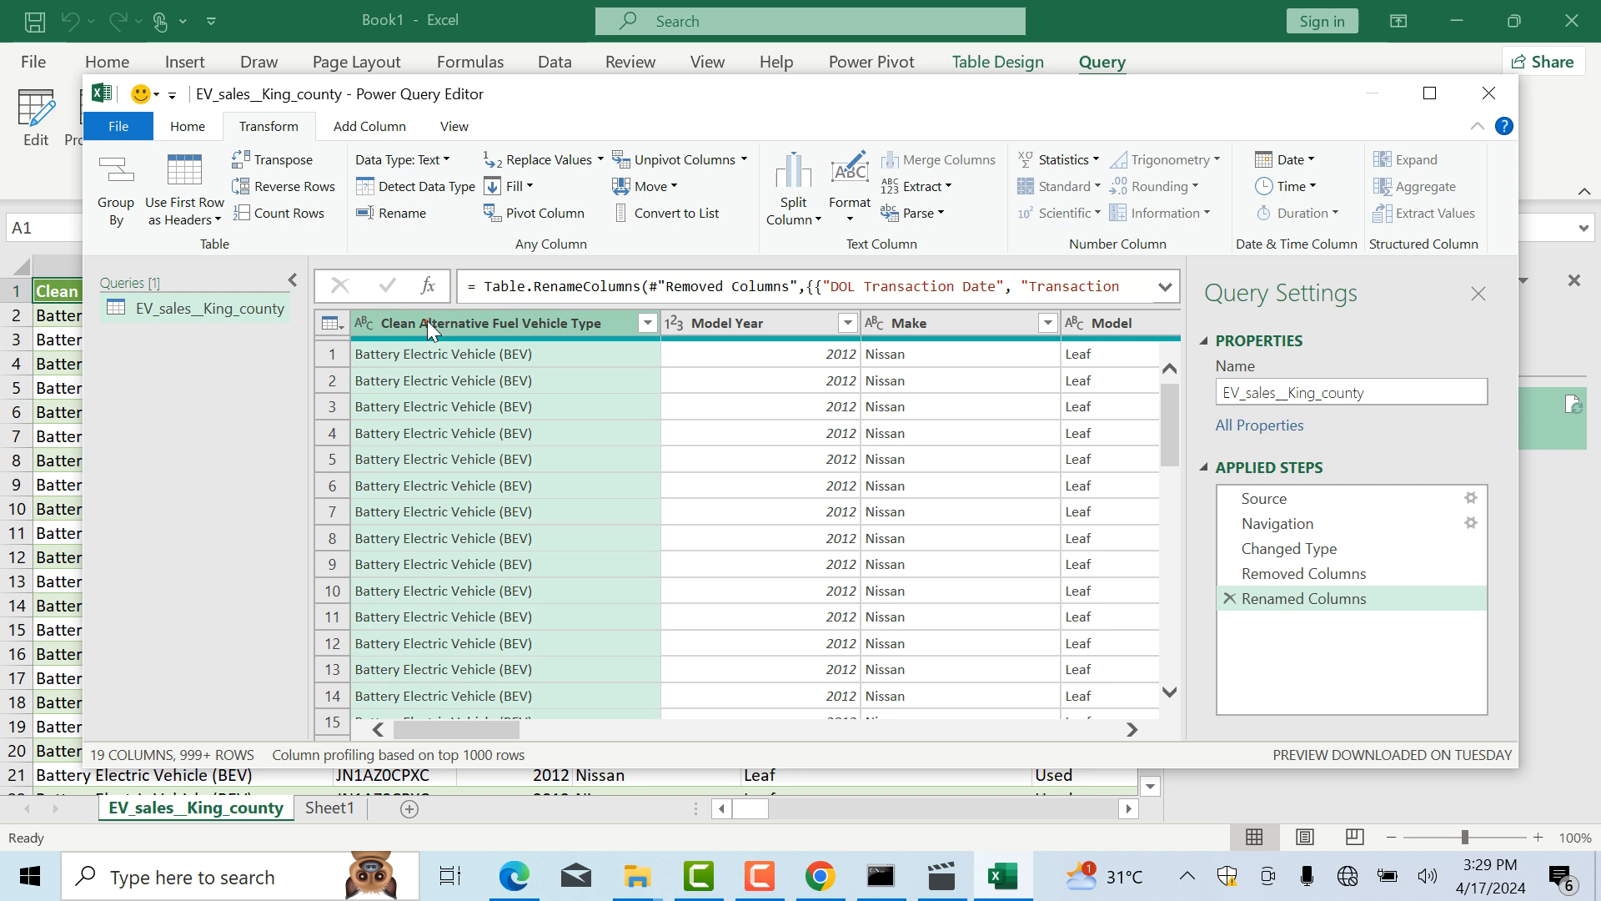
{"action": "left_click", "coordinate": [951, 187]}
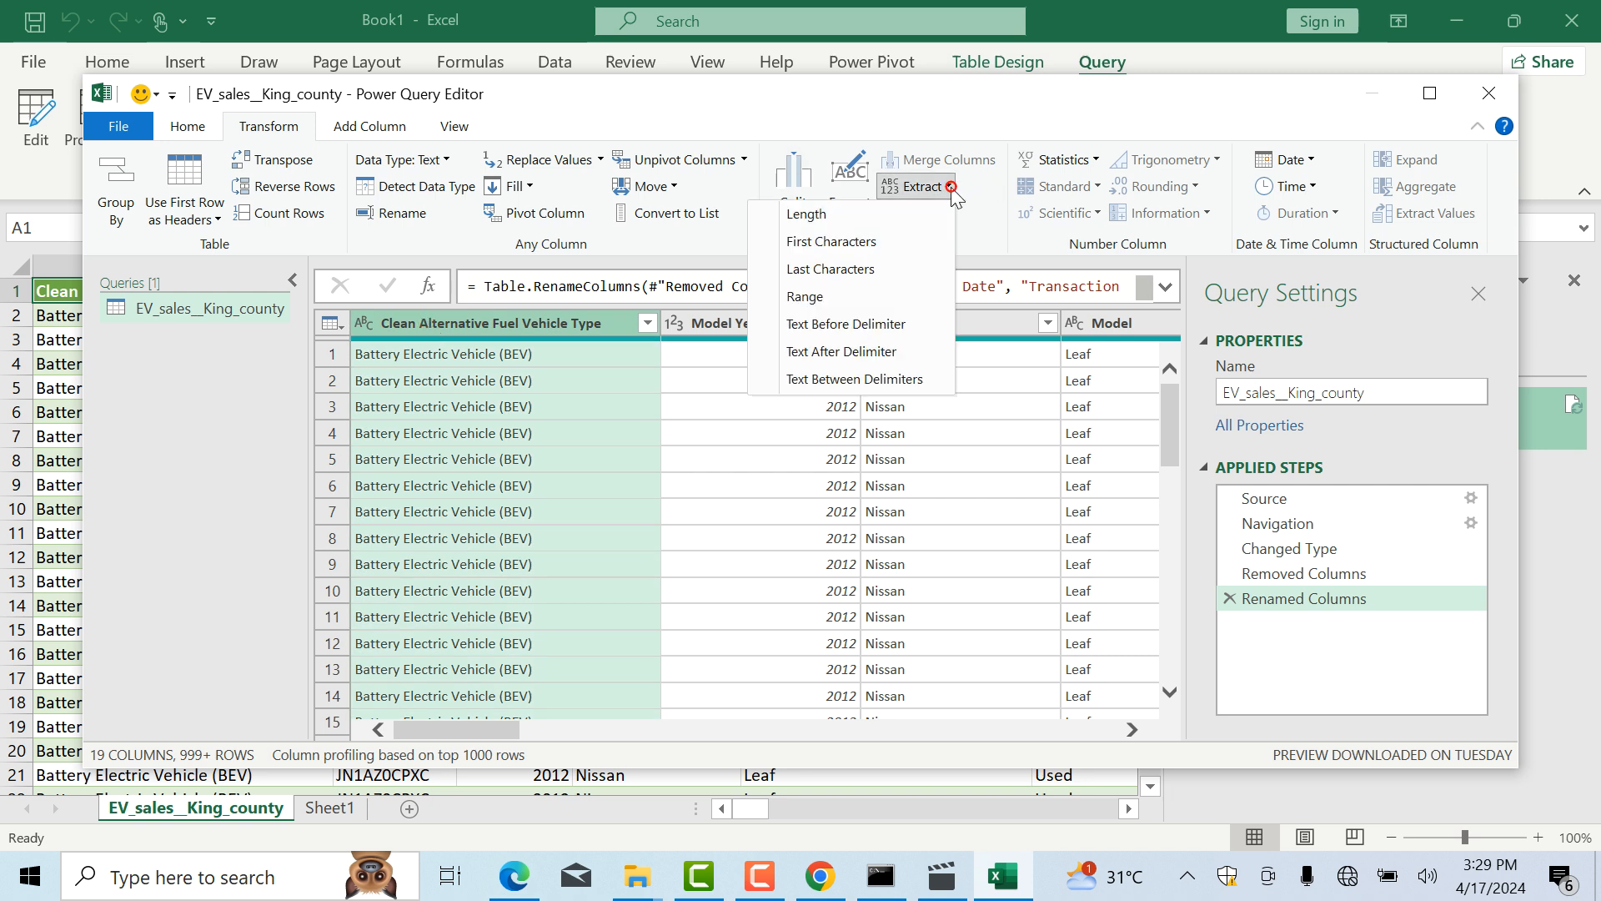
{"action": "left_click", "coordinate": [903, 329]}
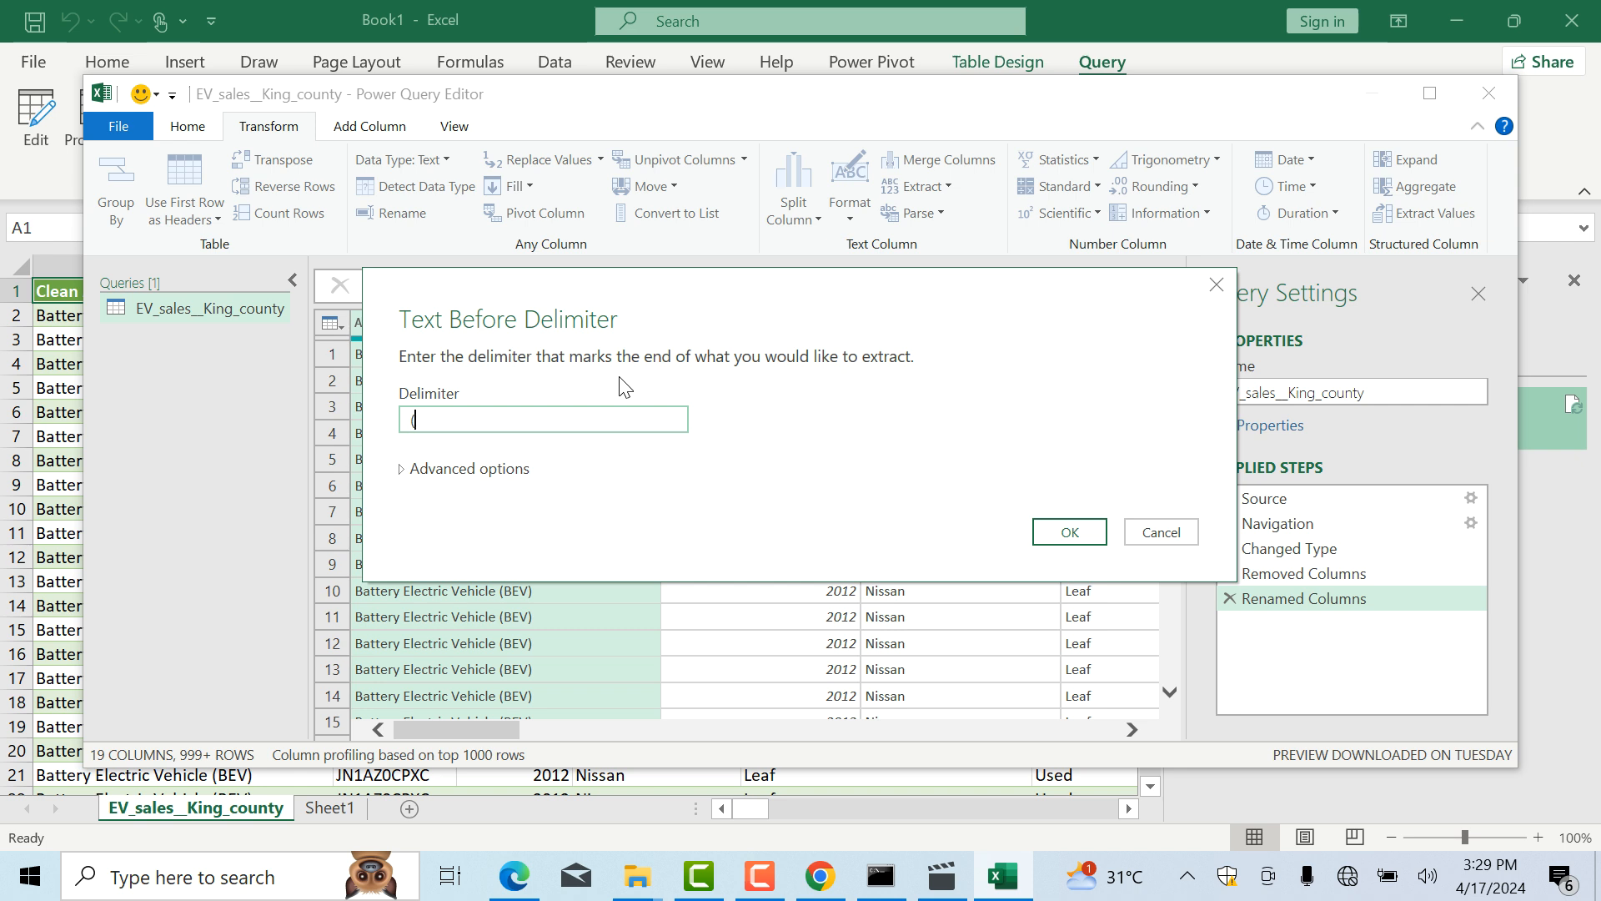
{"action": "left_click", "coordinate": [1052, 541]}
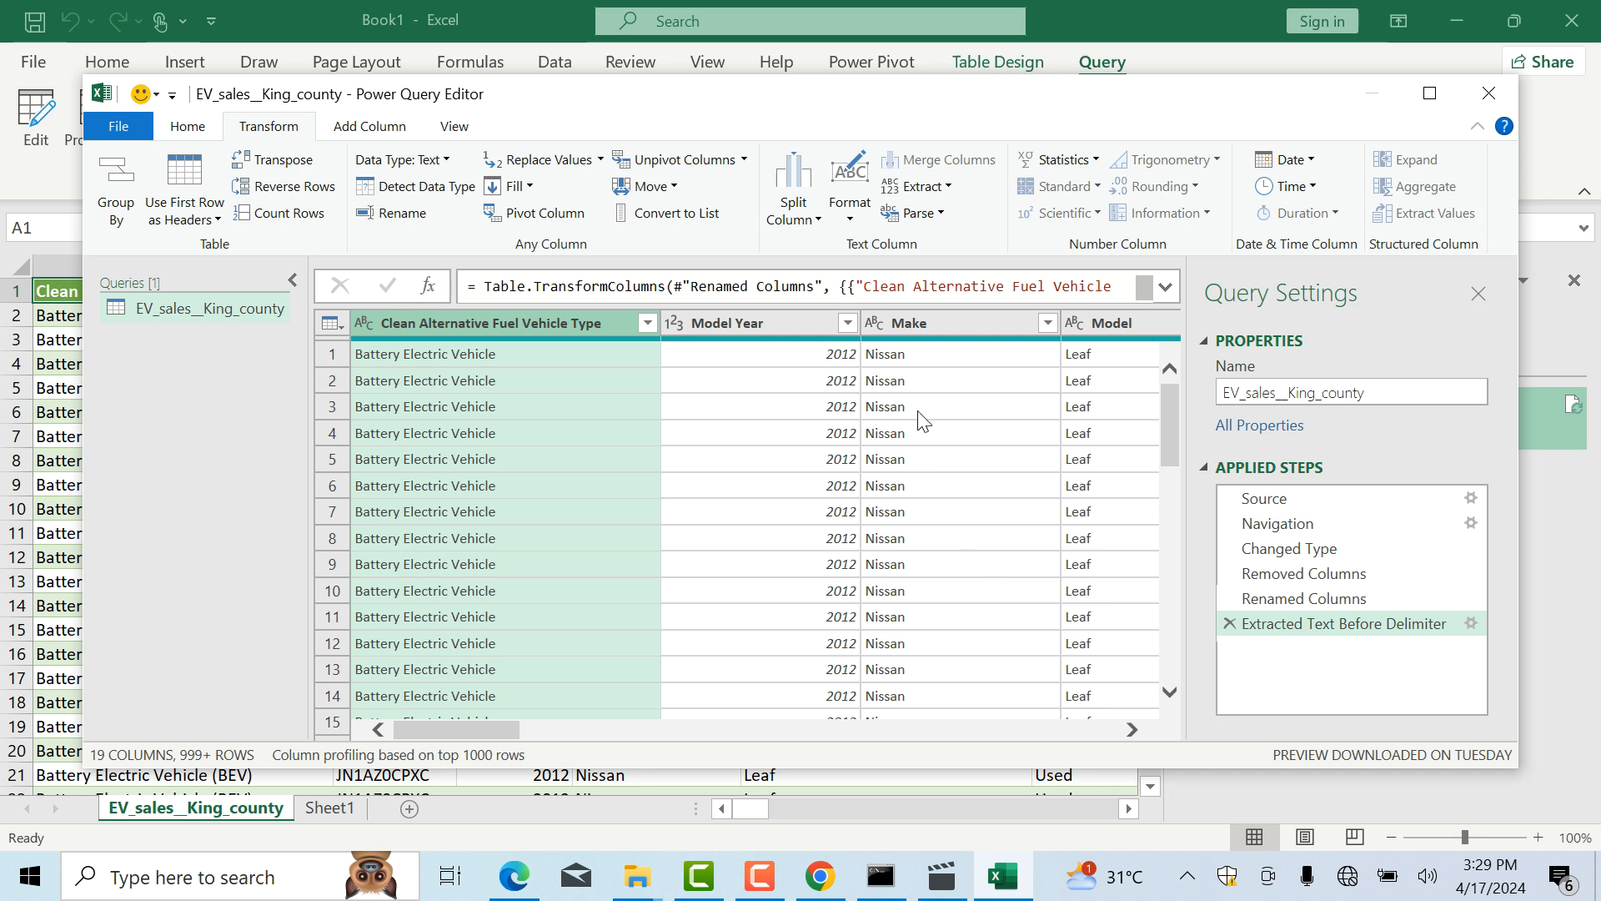
- Convert the text in the Make column to UPPERCASE
{"action": "left_click", "coordinate": [917, 322]}
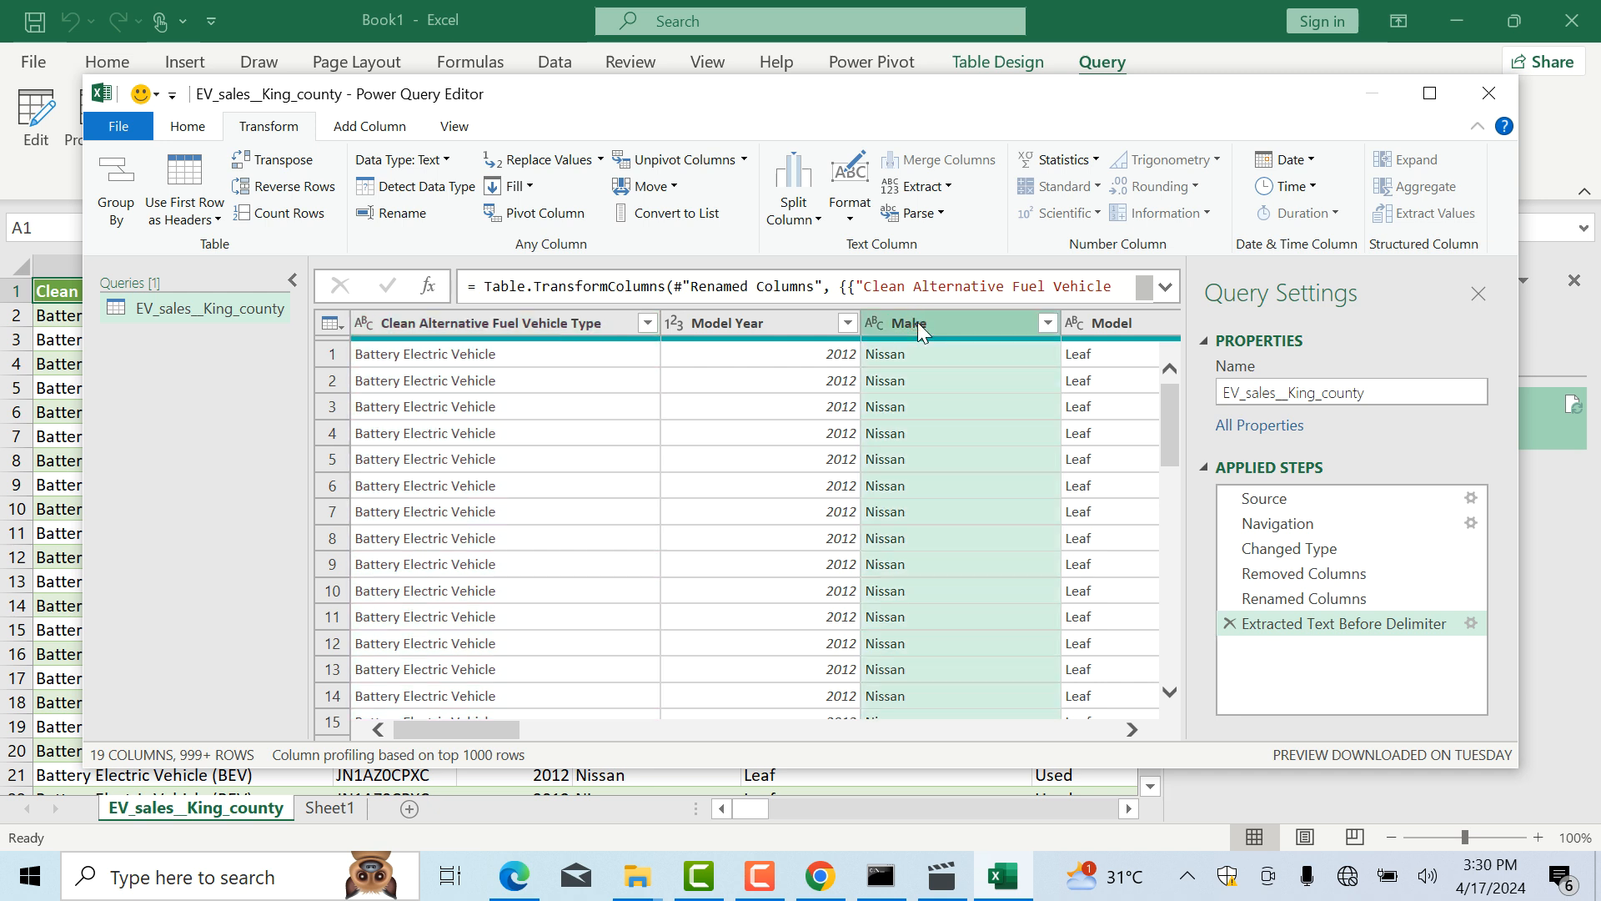
{"action": "left_click", "coordinate": [850, 215]}
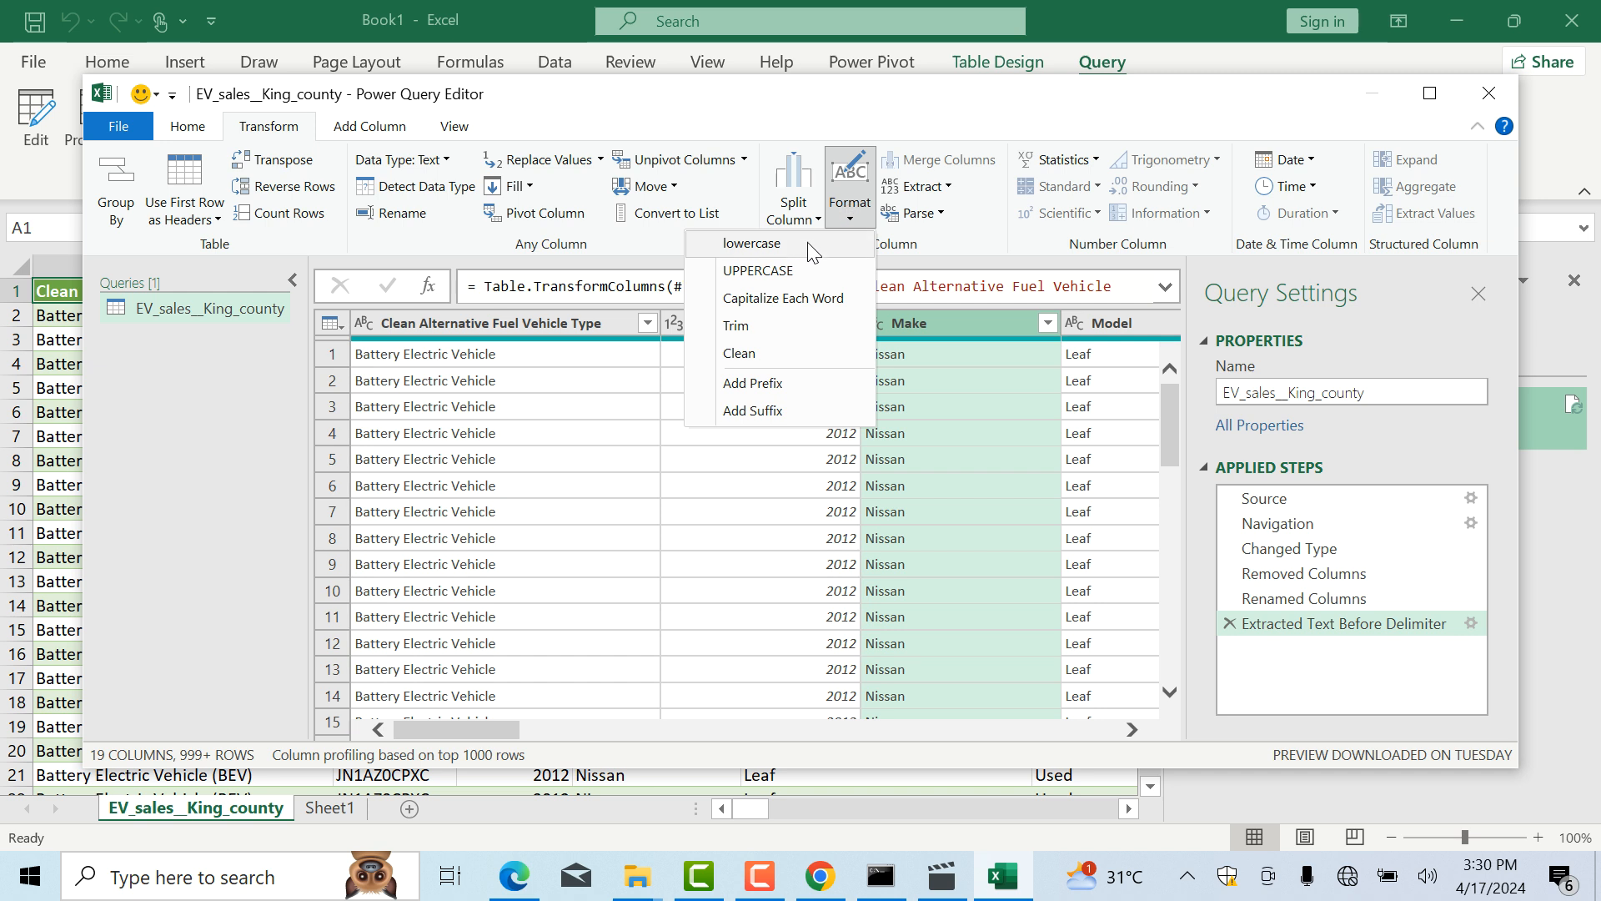
{"action": "left_click", "coordinate": [786, 272]}
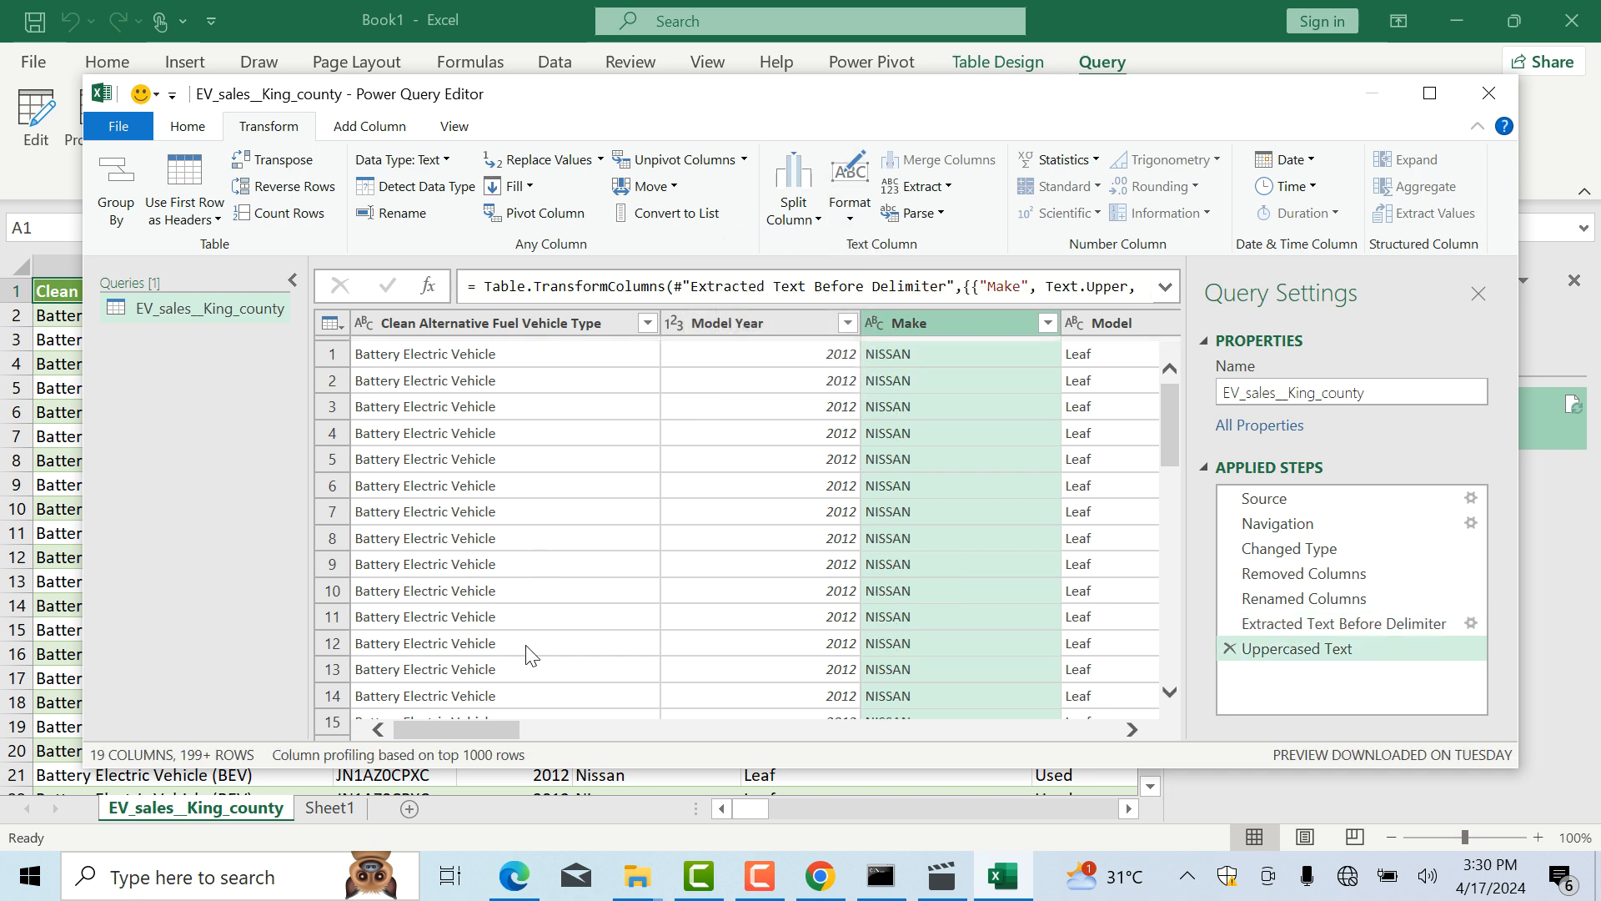
- Start a new custom column from the end of the table and name it Make/Model
{"action": "left_click_drag", "start_coordinate": [490, 726], "coordinate": [663, 726]}
{"action": "left_click_drag", "start_coordinate": [689, 732], "coordinate": [1112, 710]}
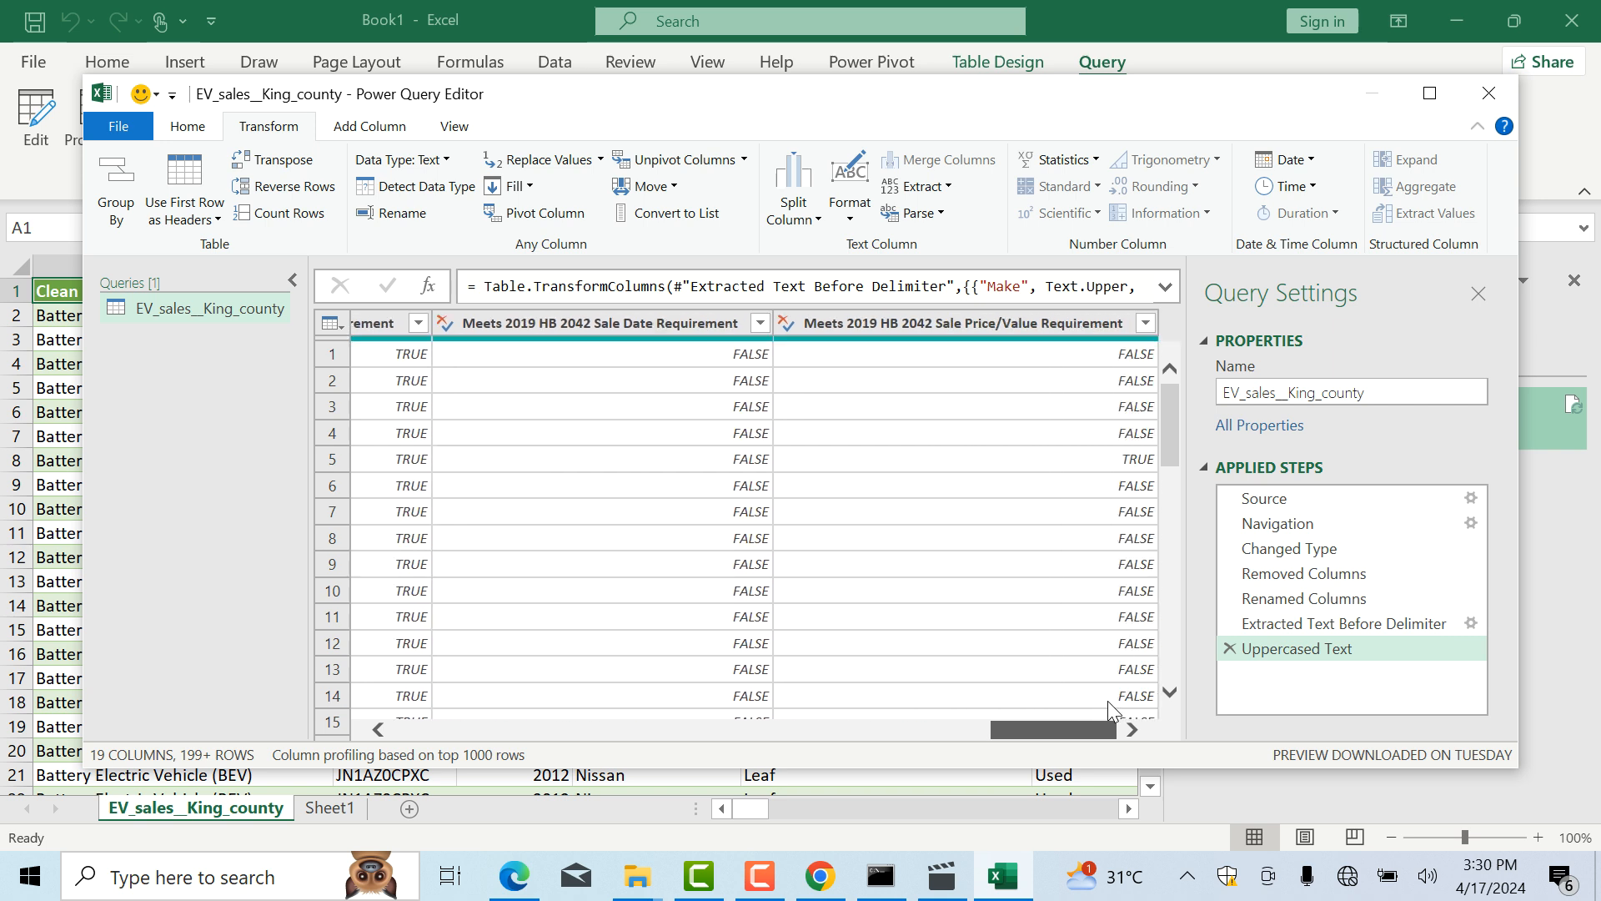
{"action": "left_click_drag", "start_coordinate": [1111, 711], "coordinate": [1110, 709]}
{"action": "left_click", "coordinate": [1021, 322]}
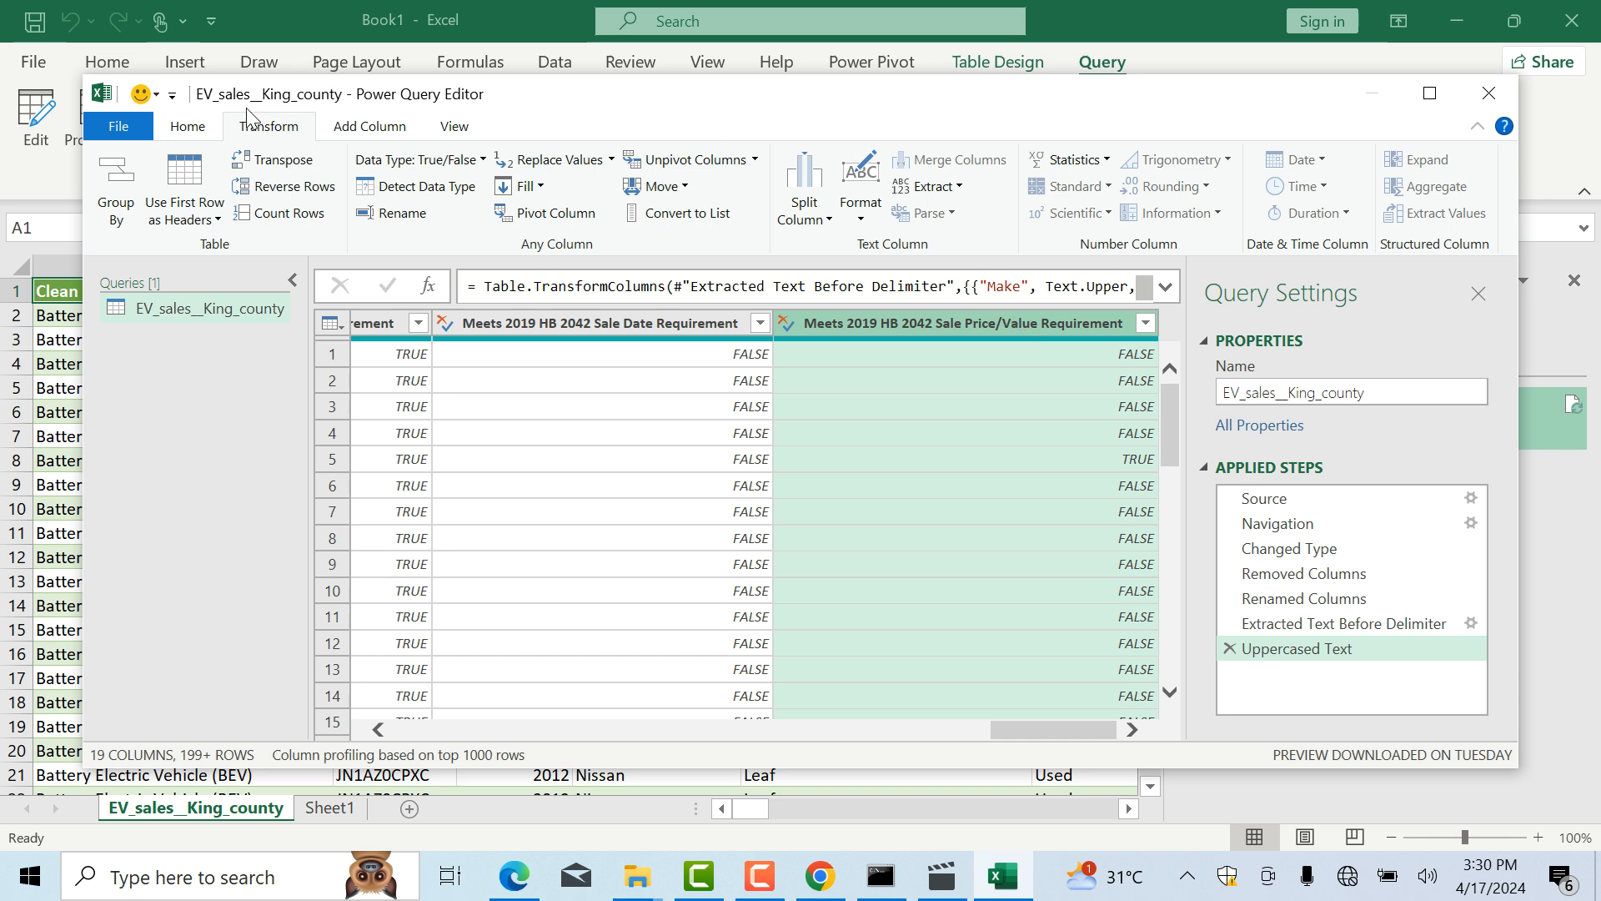
{"action": "left_click", "coordinate": [191, 130]}
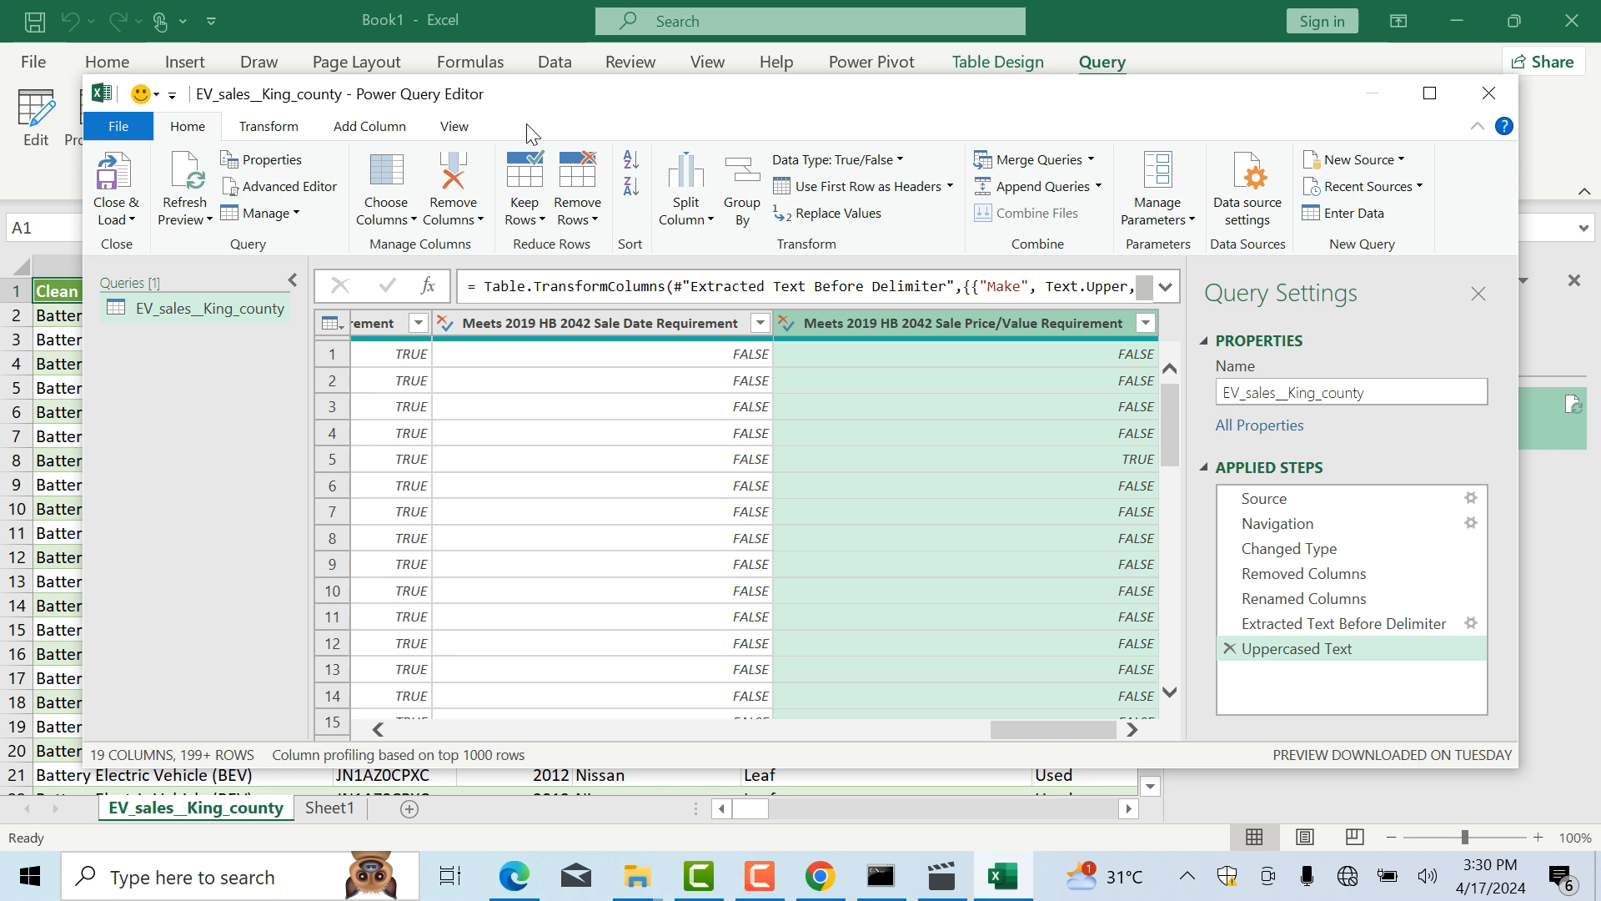
{"action": "left_click", "coordinate": [370, 129]}
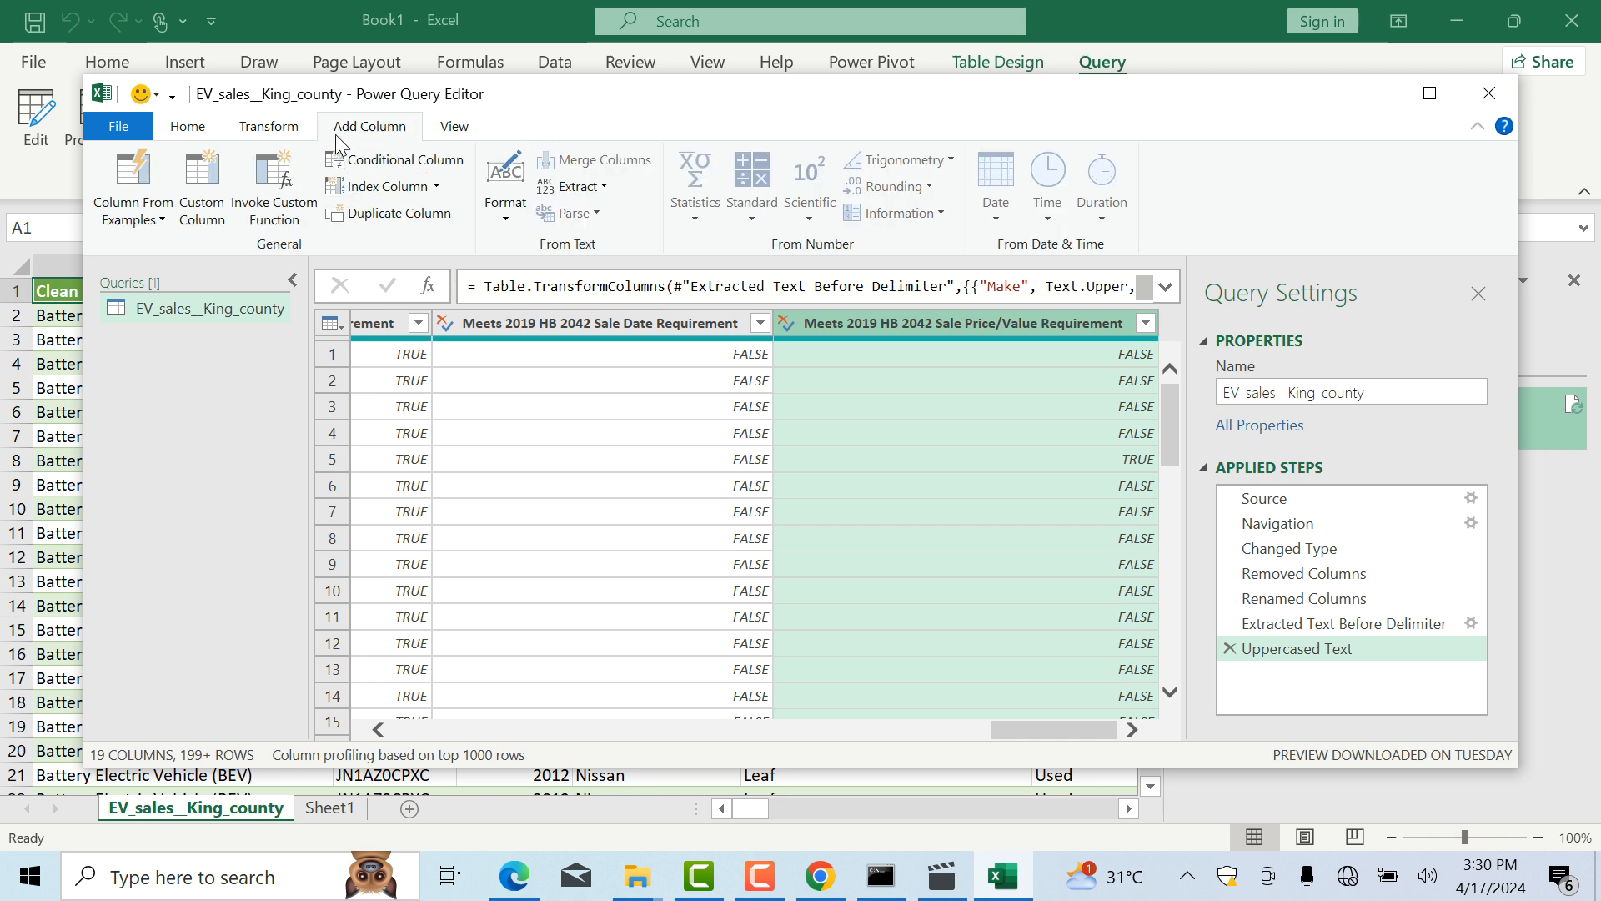
{"action": "left_click", "coordinate": [206, 193]}
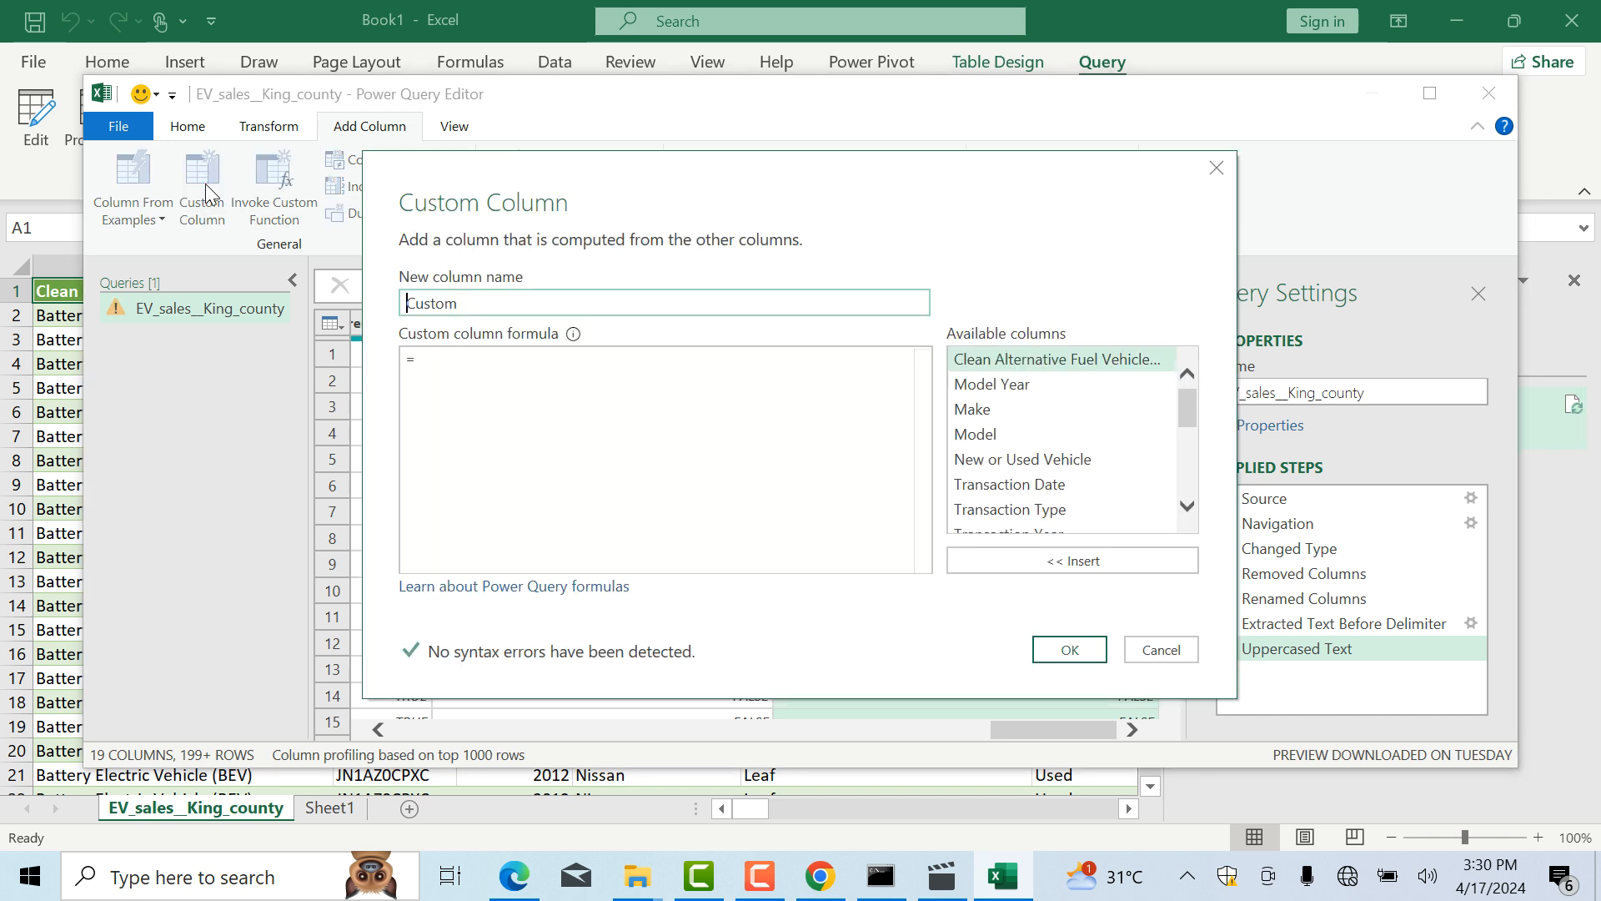
{"action": "left_click", "coordinate": [467, 304]}
{"action": "type", "text": "make"}
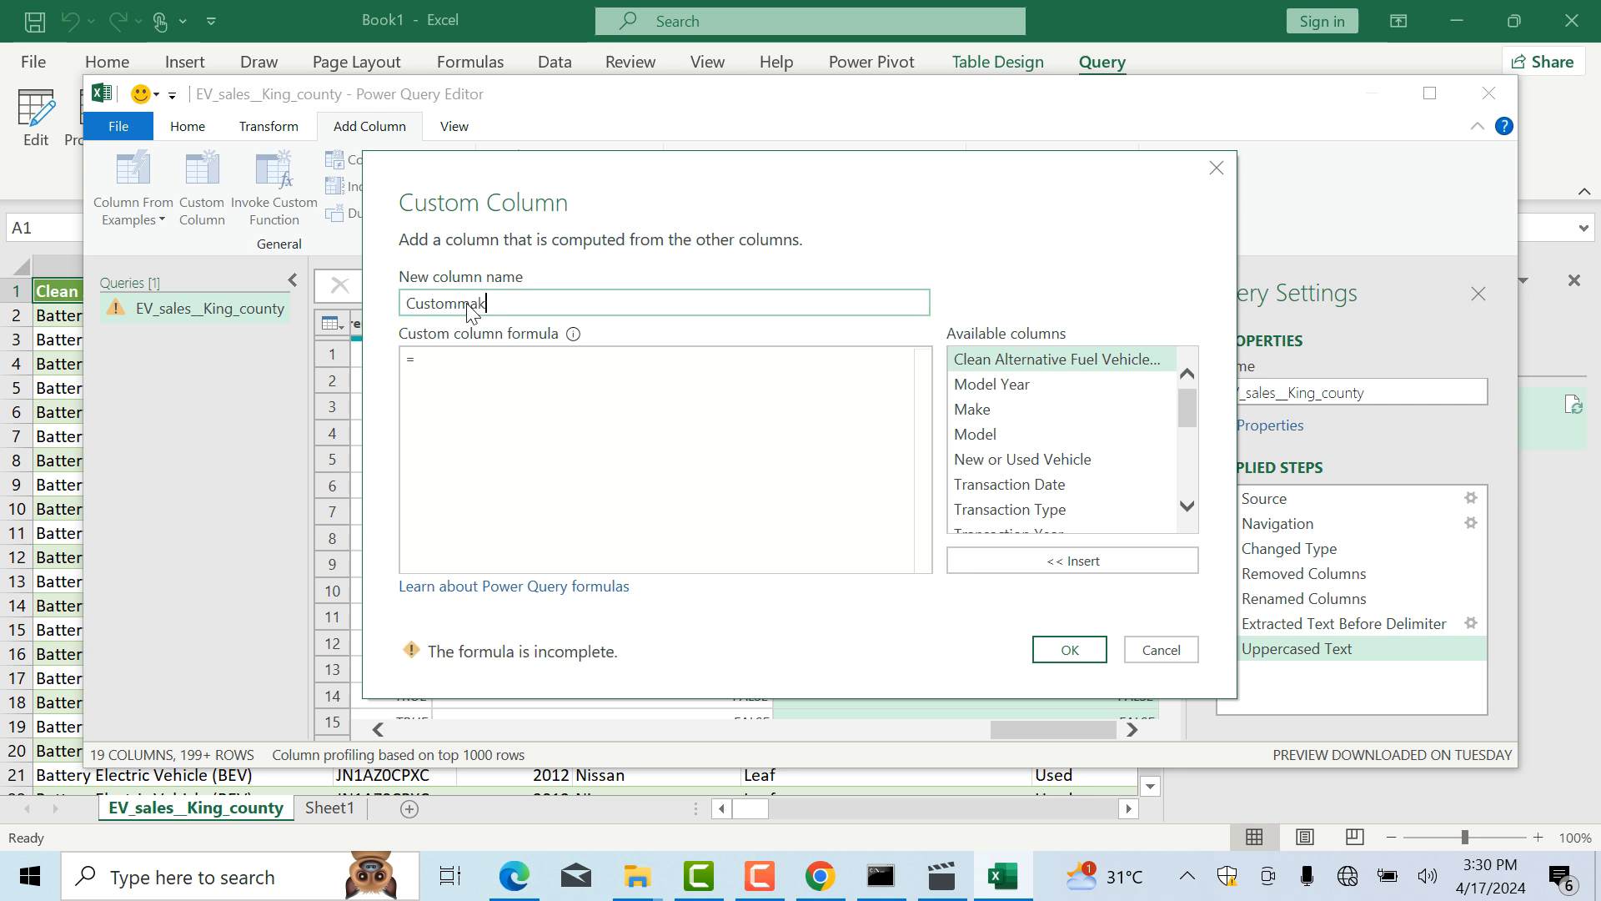
{"action": "key", "text": "BackSpace"}
{"action": "key", "text": "BackSpace"}
{"action": "key", "text": "BackSpace"}
{"action": "key", "text": "BackSpace"}
{"action": "key", "text": "BackSpace"}
{"action": "key", "text": "BackSpace"}
{"action": "key", "text": "BackSpace"}
{"action": "key", "text": "BackSpace"}
{"action": "key", "text": "BackSpace"}
{"action": "key", "text": "BackSpace"}
{"action": "type", "text": "Make/Model"}
- Enter the custom column formula [Make]&":"&[Model] to join the make and model with a colon
{"action": "left_click", "coordinate": [431, 359]}
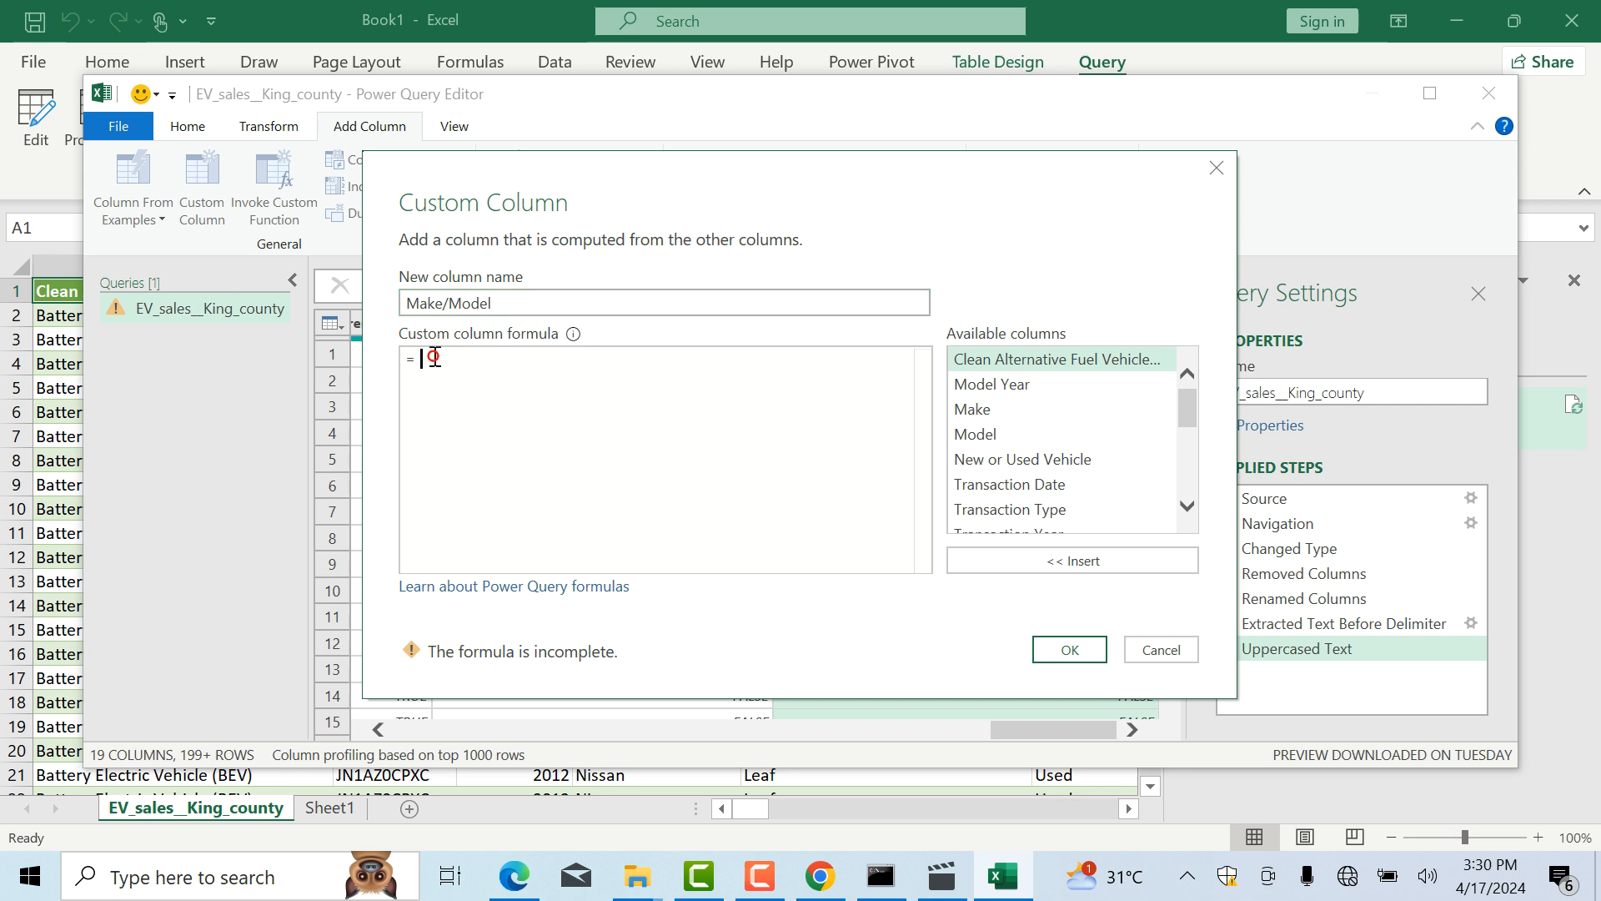
{"action": "double_click", "coordinate": [1026, 415]}
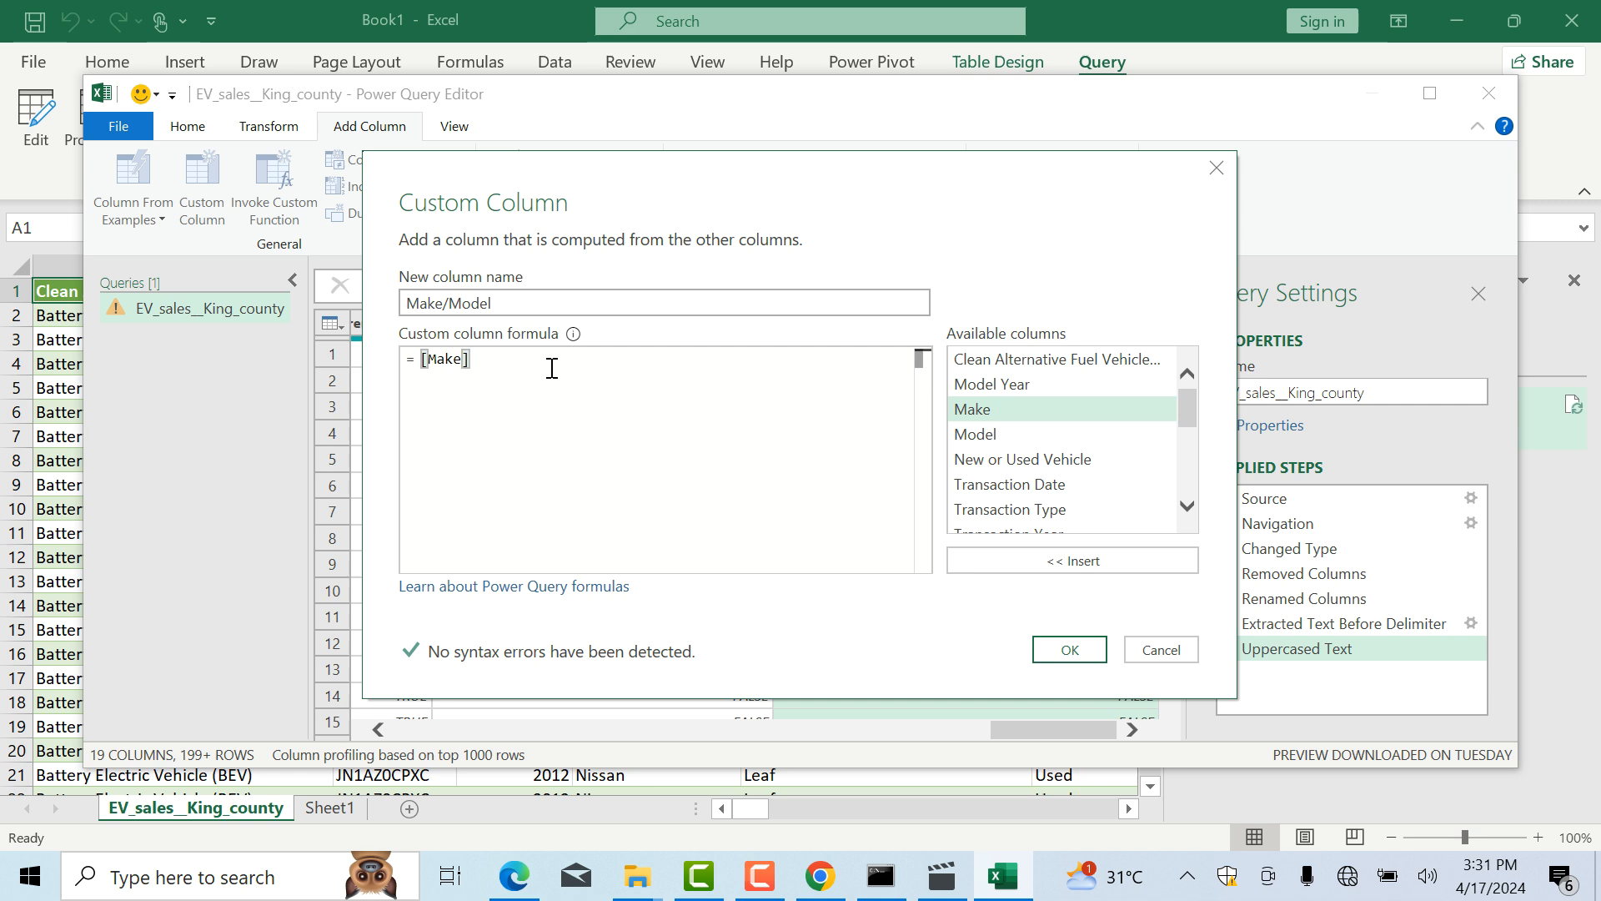
{"action": "type", "text": "&"}
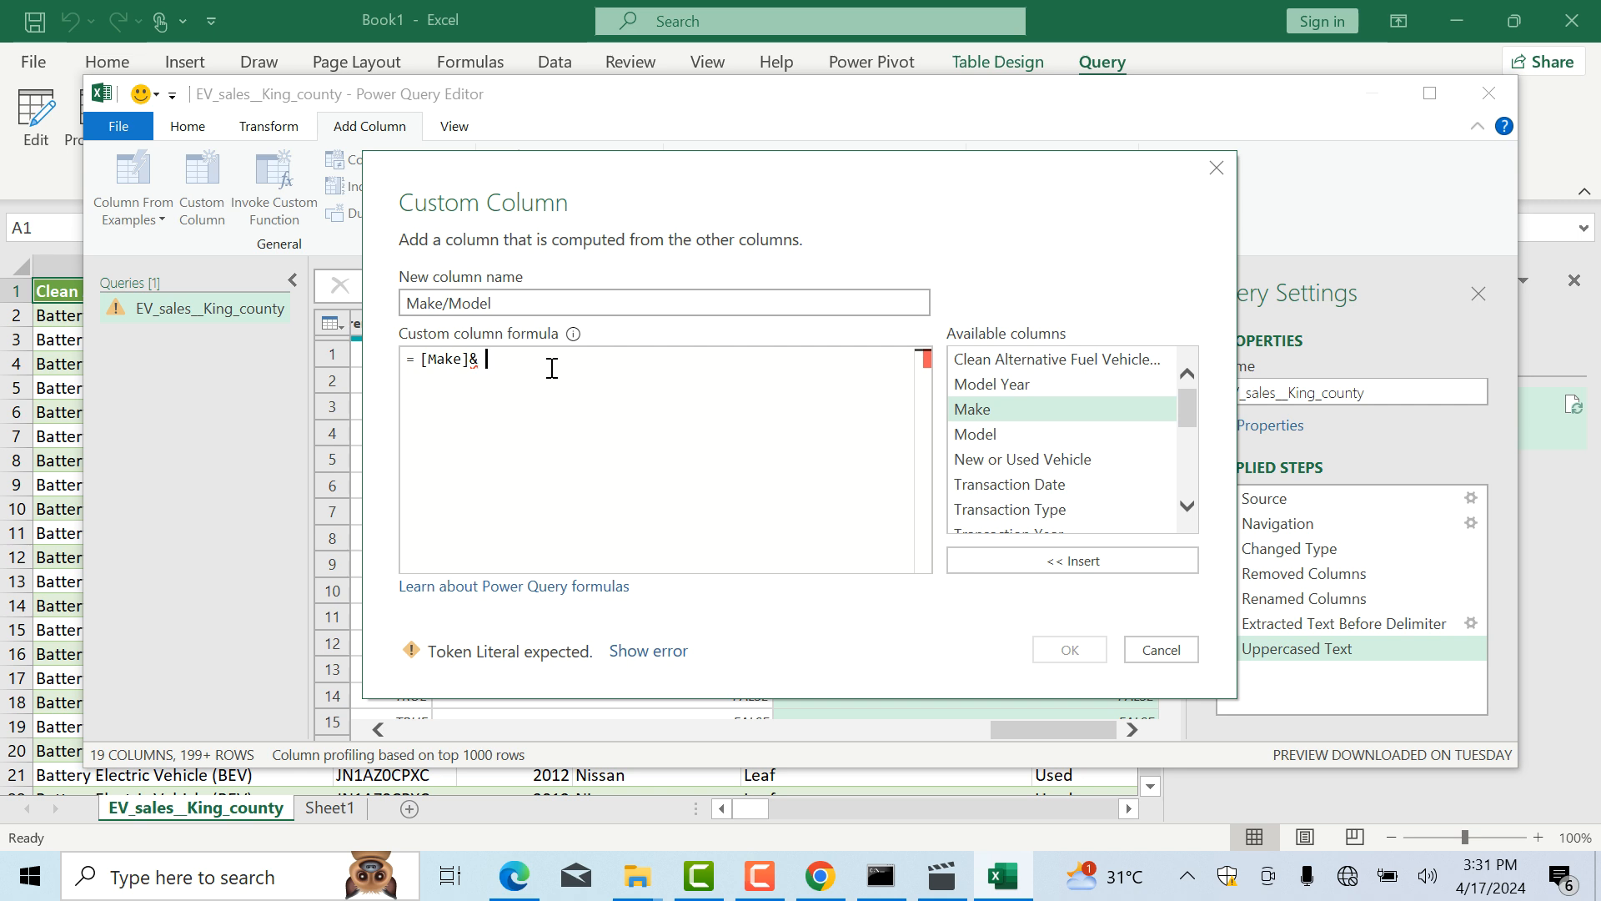
{"action": "type", "text": "\"\""}
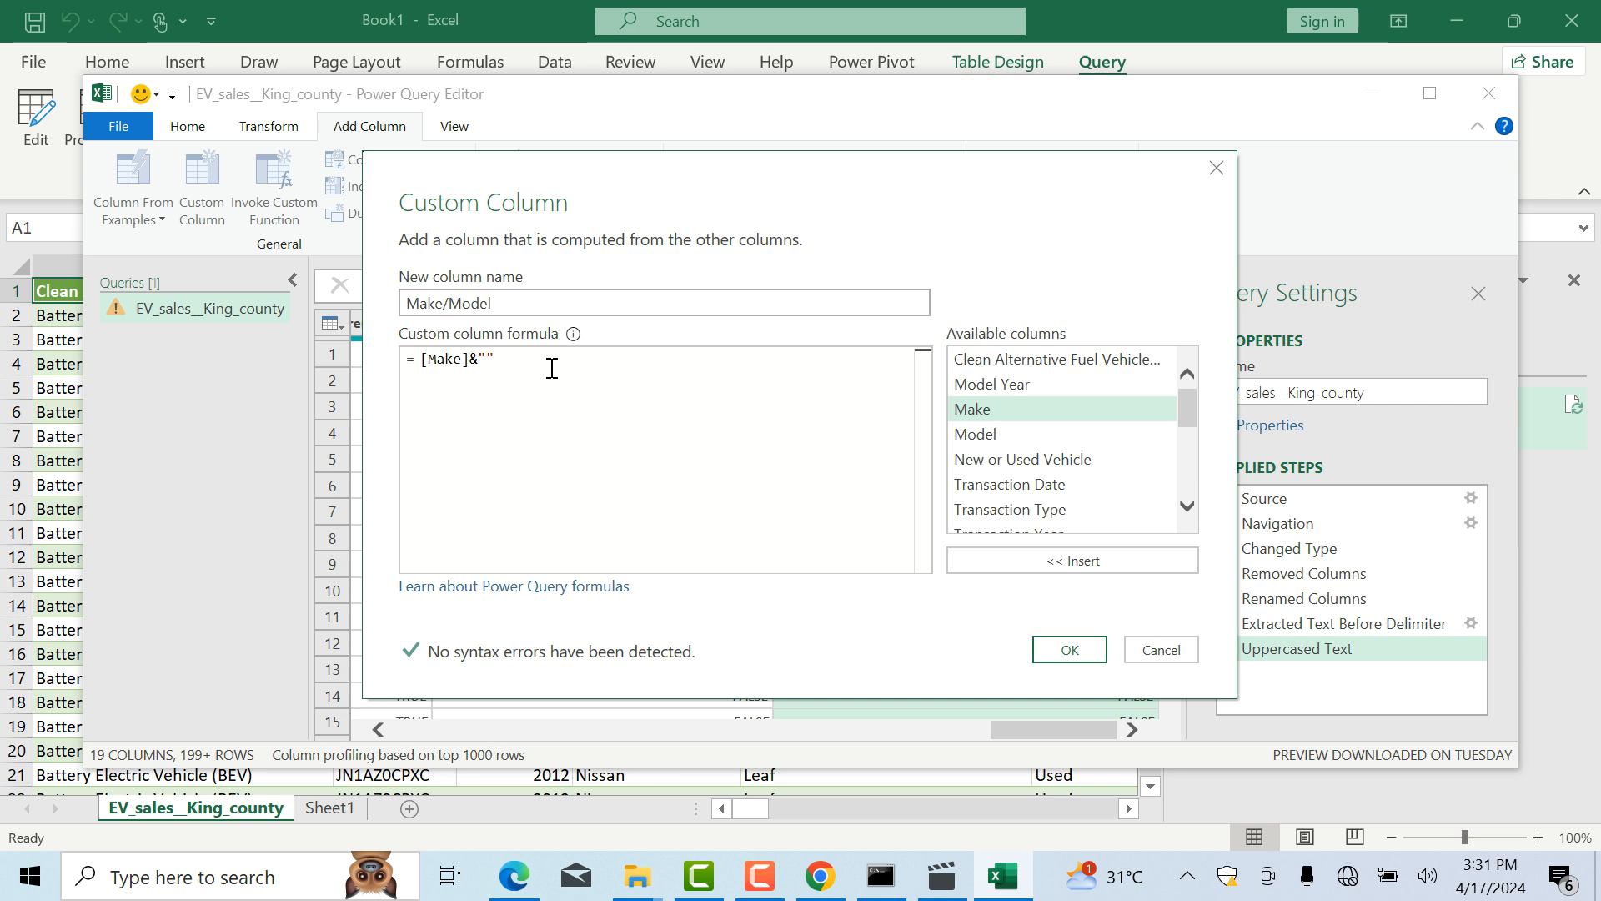
{"action": "type", "text": ":"}
{"action": "type", "text": "&"}
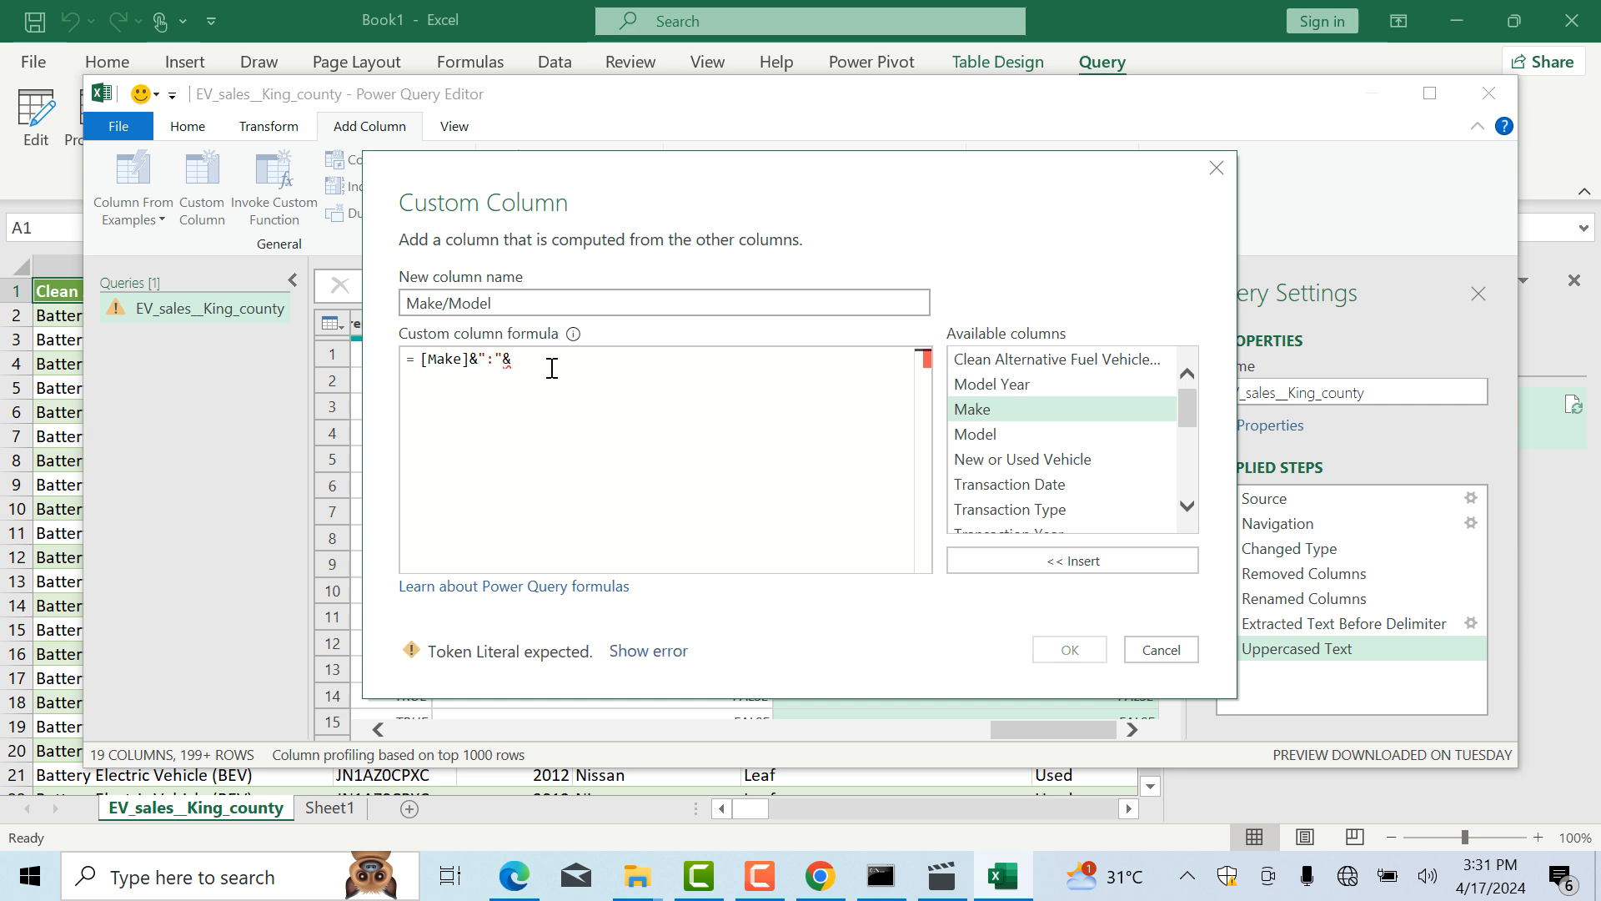
{"action": "double_click", "coordinate": [992, 436]}
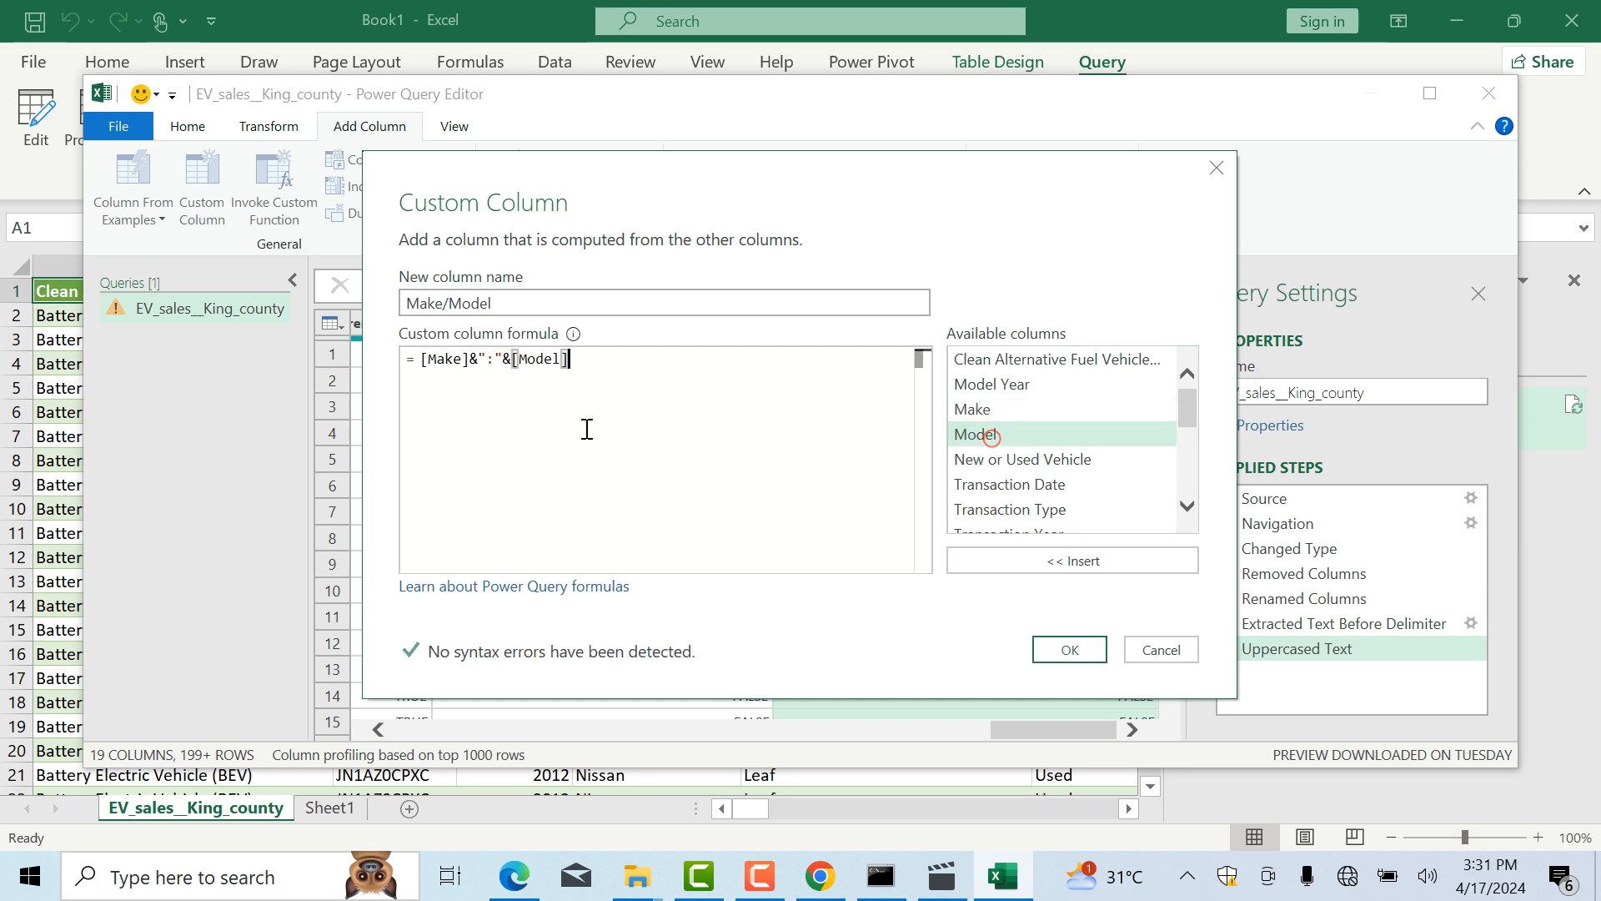
- Add a space on each side of the colon in the formula and create the custom column
{"action": "double_click", "coordinate": [496, 364]}
{"action": "left_click", "coordinate": [495, 365]}
{"action": "left_click", "coordinate": [487, 364]}
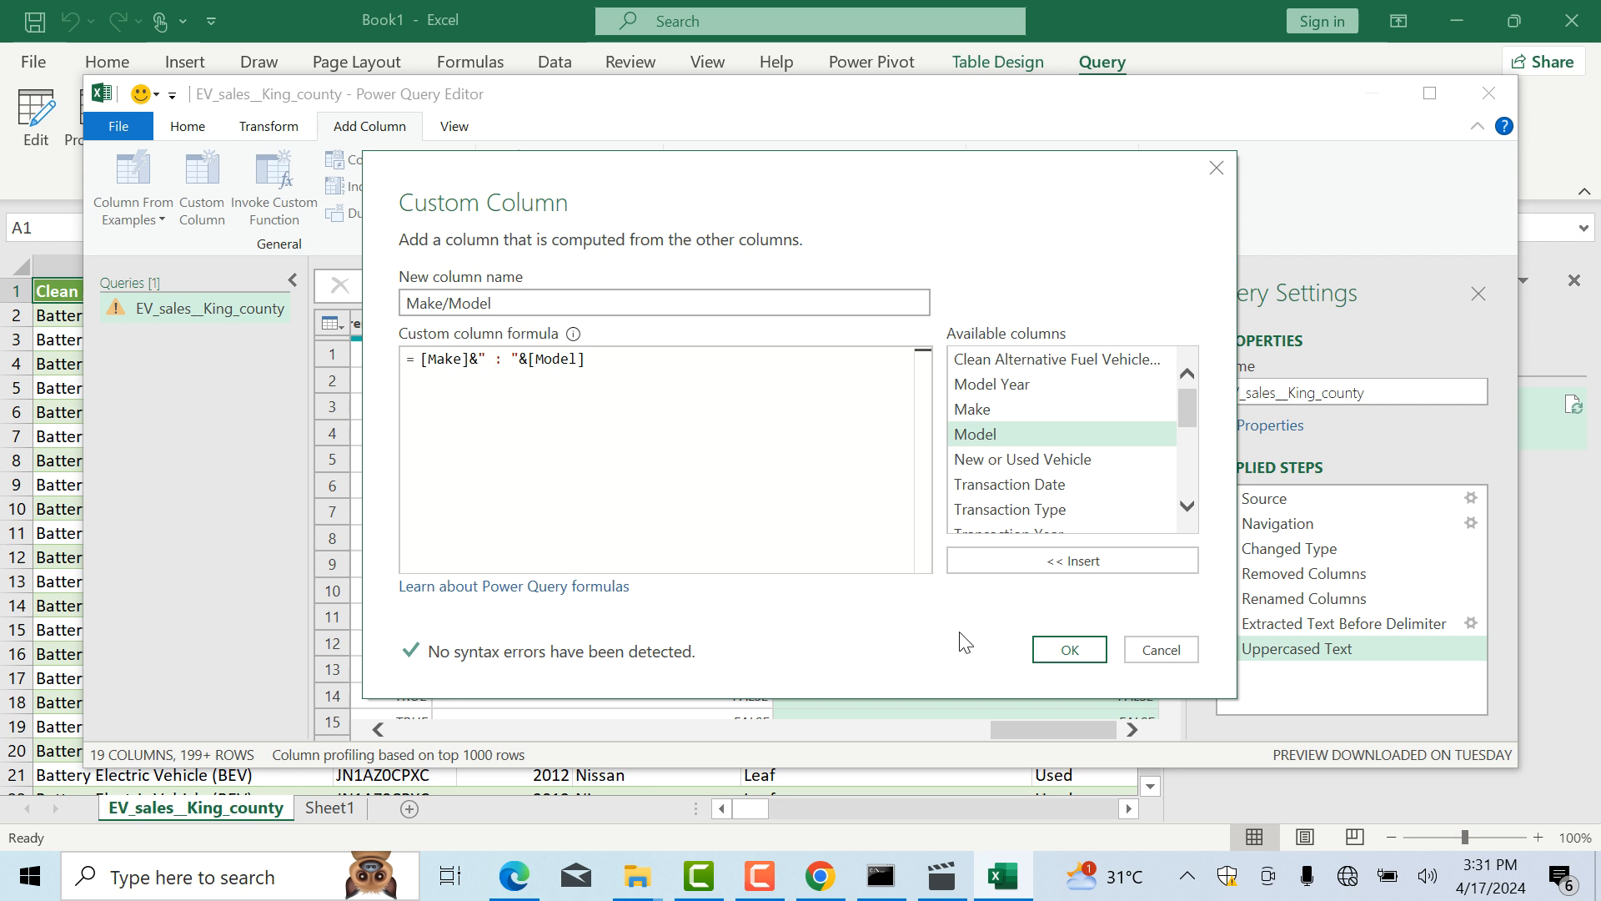
{"action": "left_click", "coordinate": [1052, 651]}
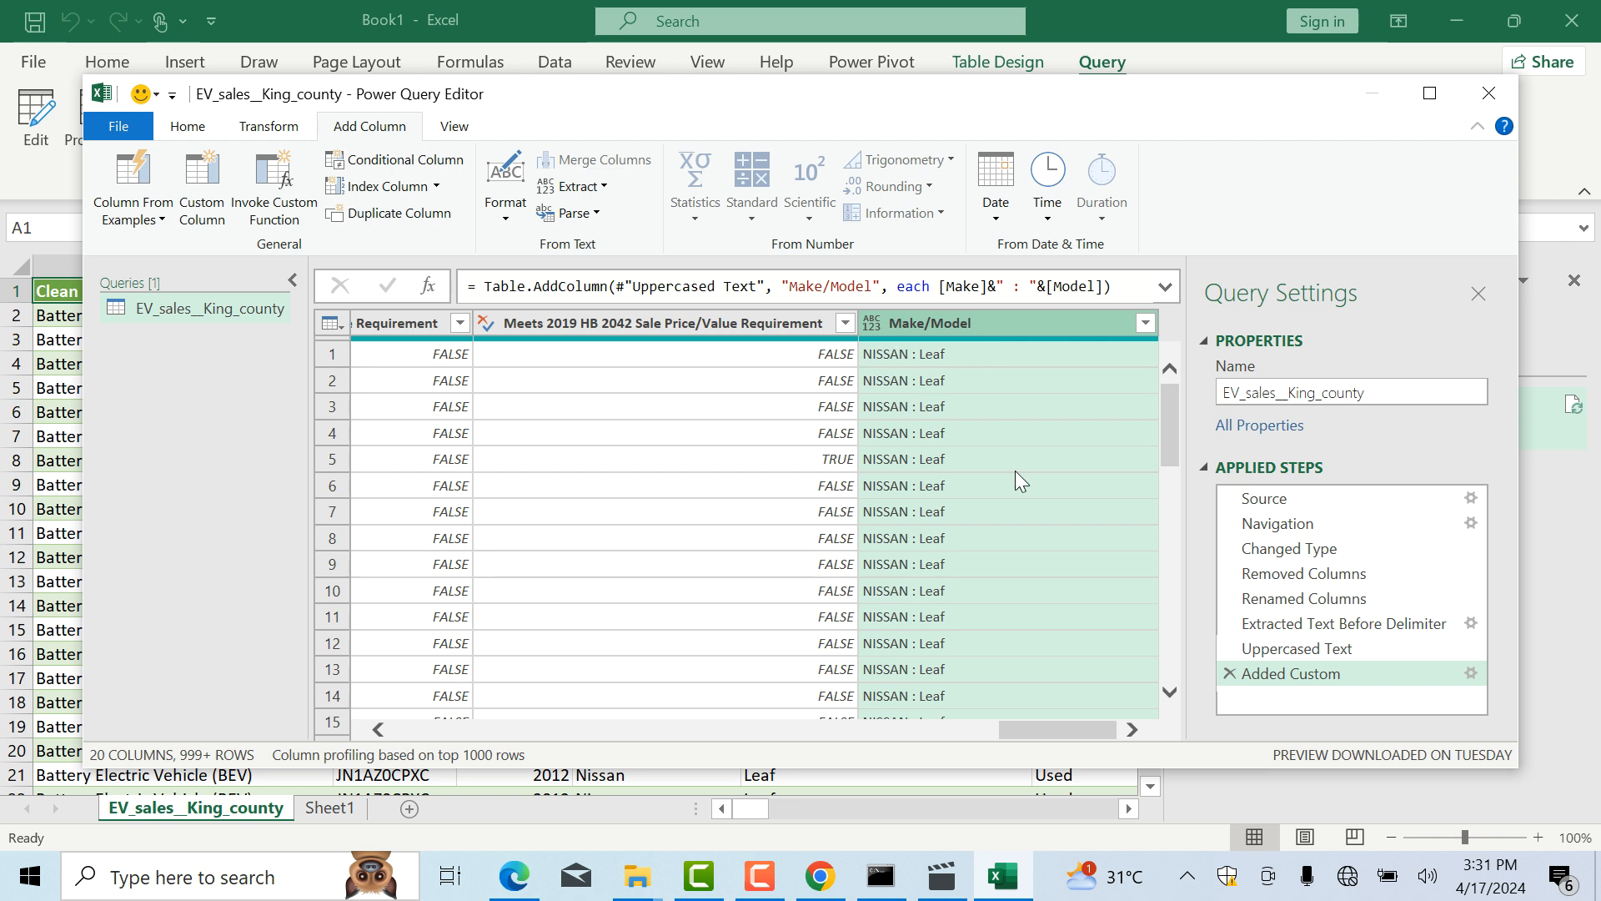
- Close the Power Query Editor and load the cleaned EV_sales__King_county query into the worksheet
{"action": "left_click_drag", "start_coordinate": [1028, 730], "coordinate": [392, 725]}
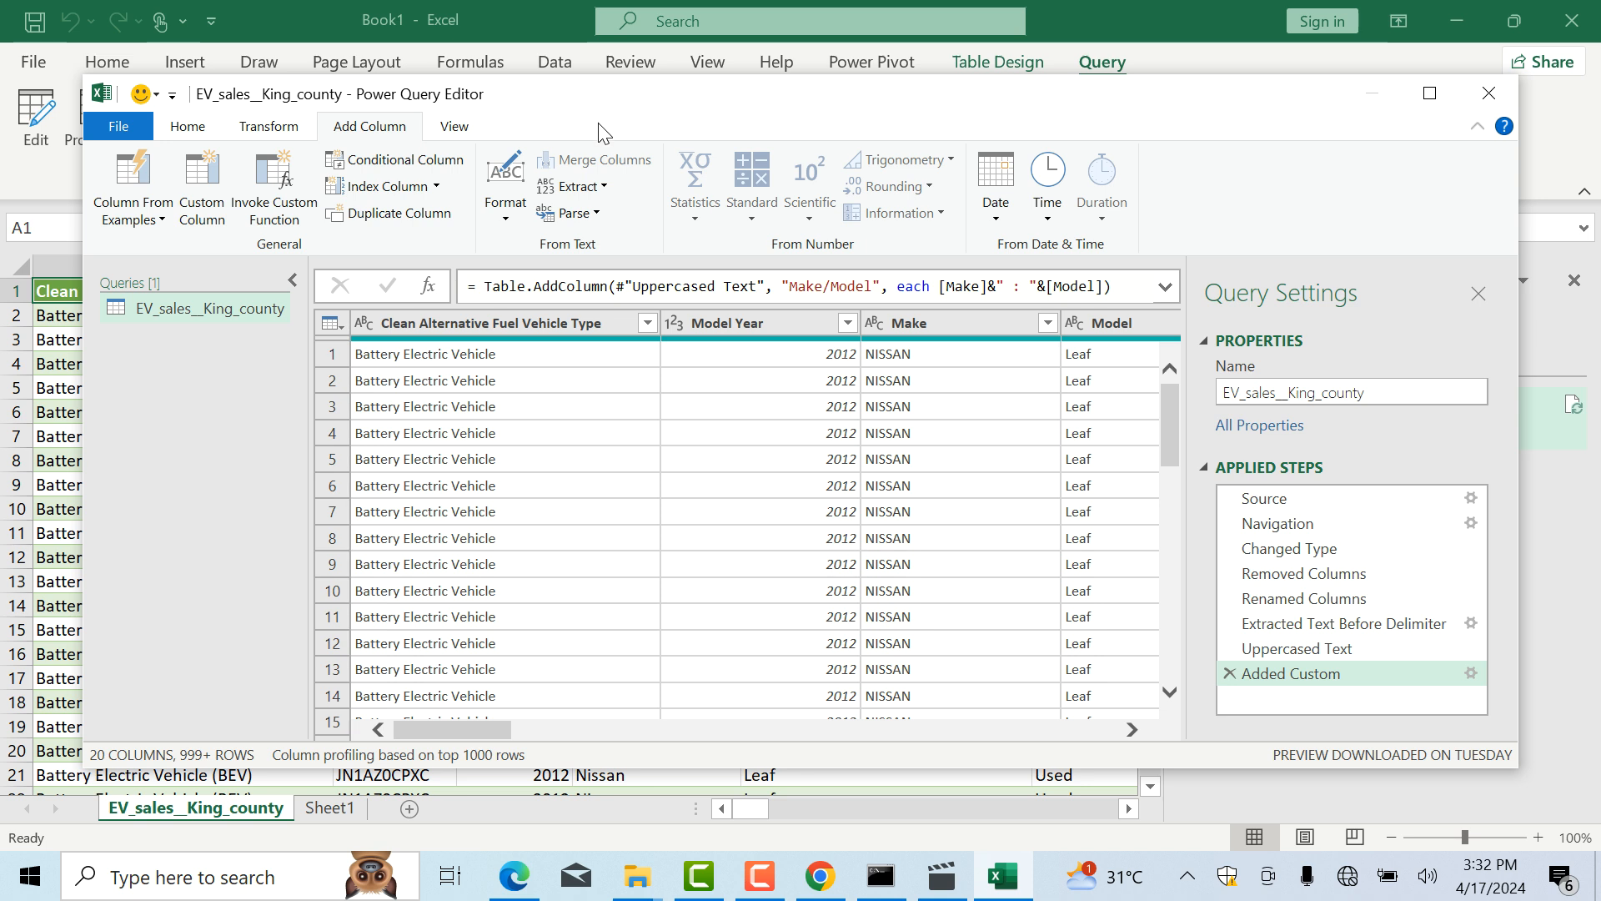
{"action": "left_click", "coordinate": [187, 129]}
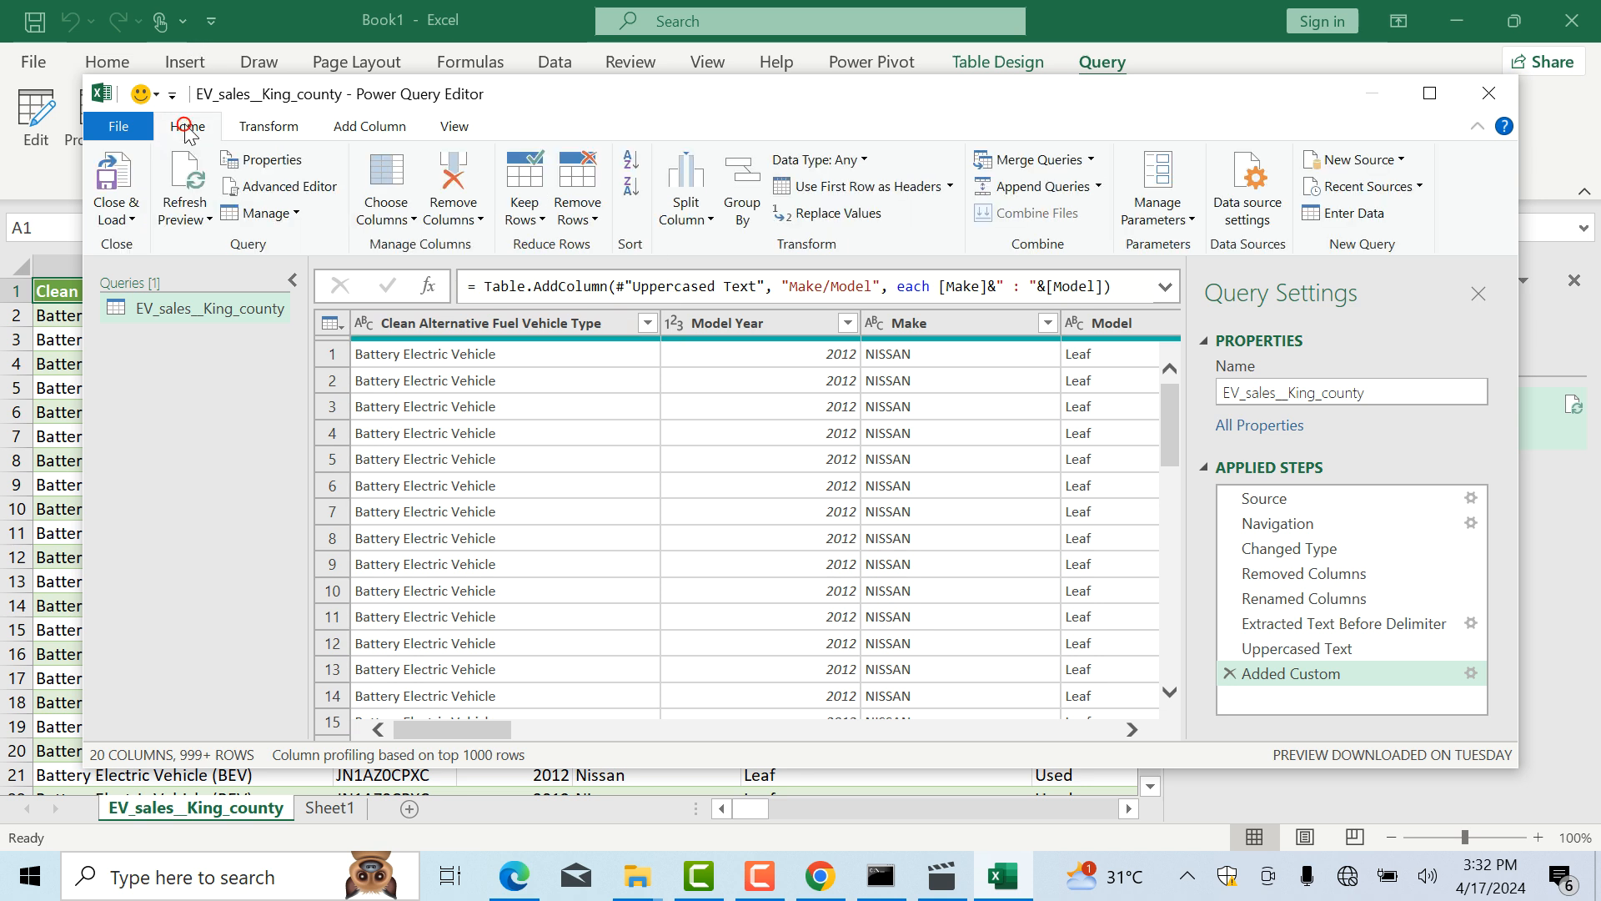
{"action": "left_click", "coordinate": [132, 221]}
{"action": "left_click", "coordinate": [116, 243]}
{"action": "left_click", "coordinate": [132, 222]}
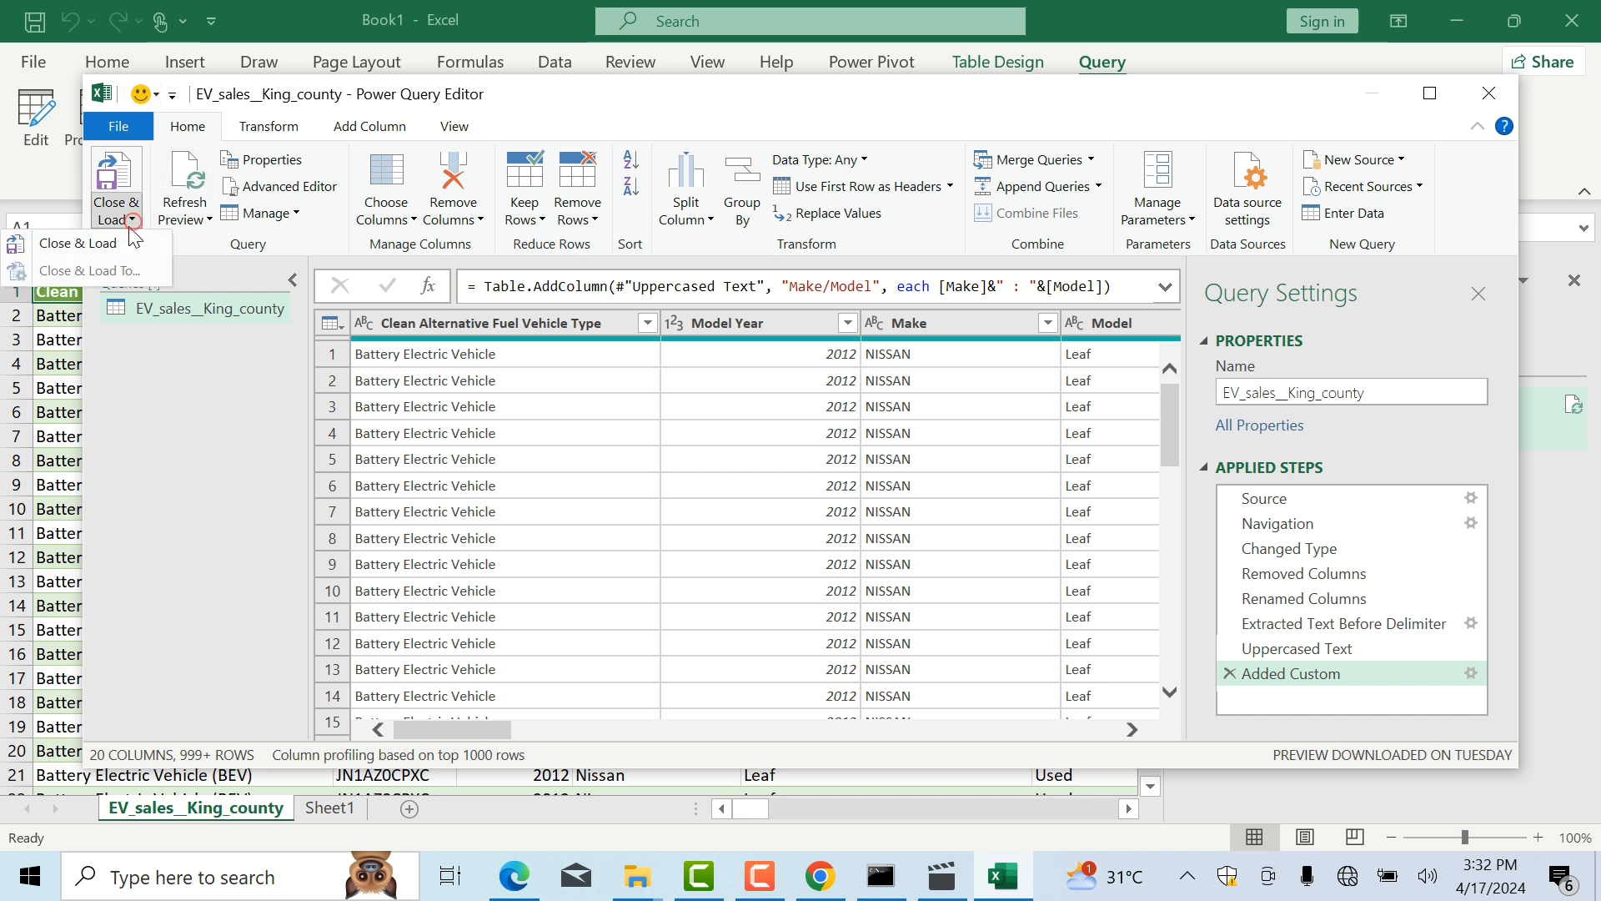
{"action": "left_click", "coordinate": [117, 245]}
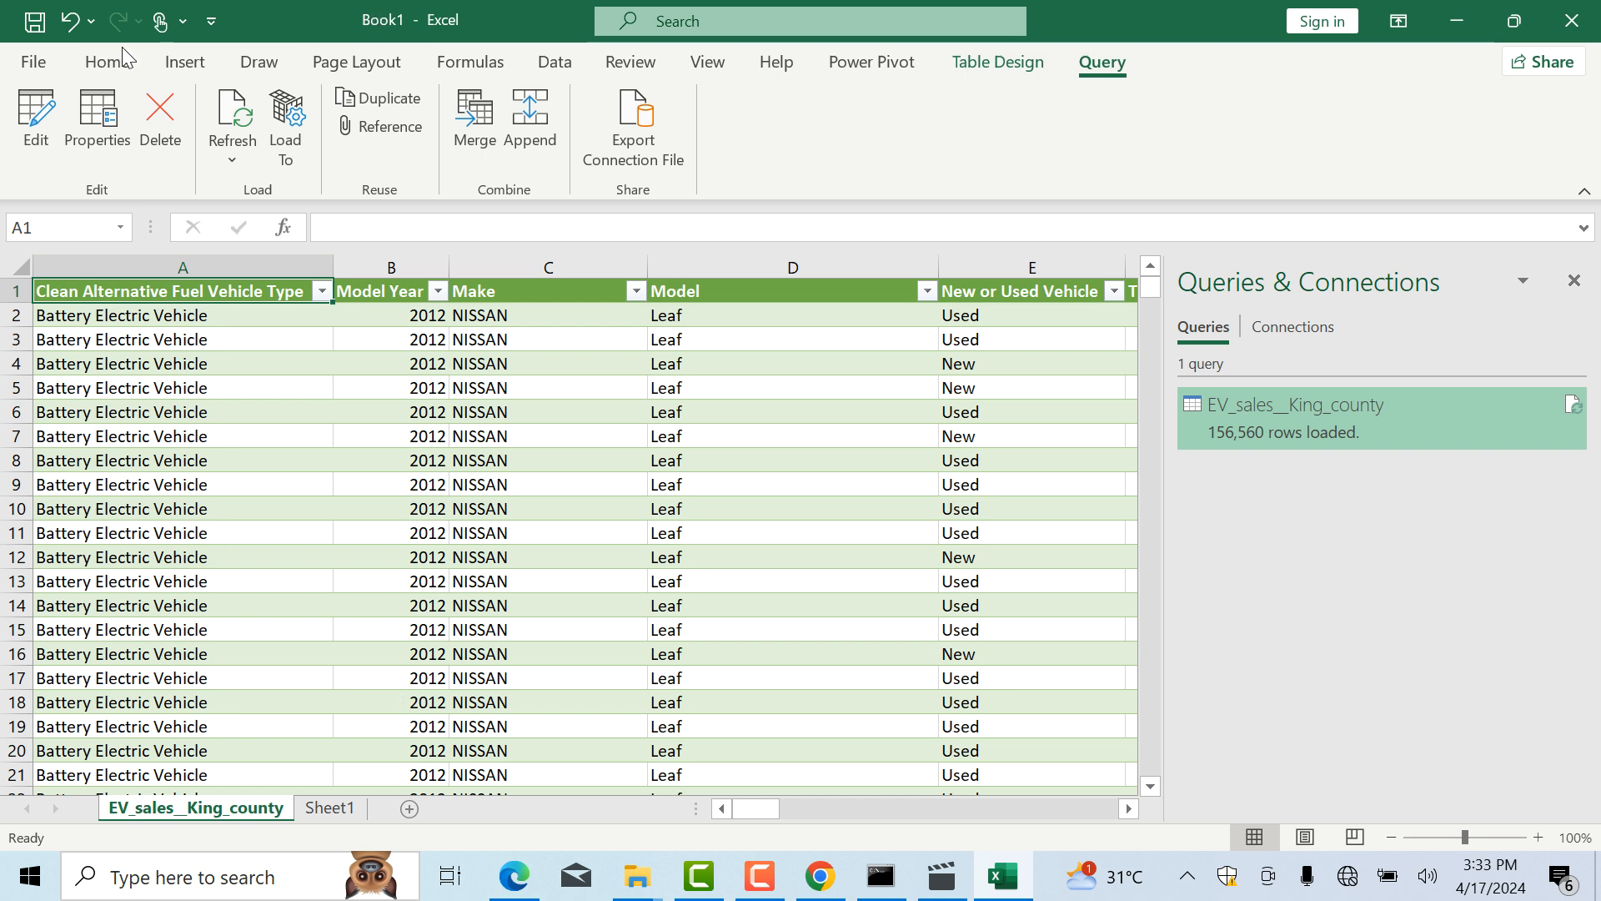
- Save the workbook as "class work" in the Desktop dashboard folder, in Excel Workbook format
{"action": "left_click", "coordinate": [47, 63]}
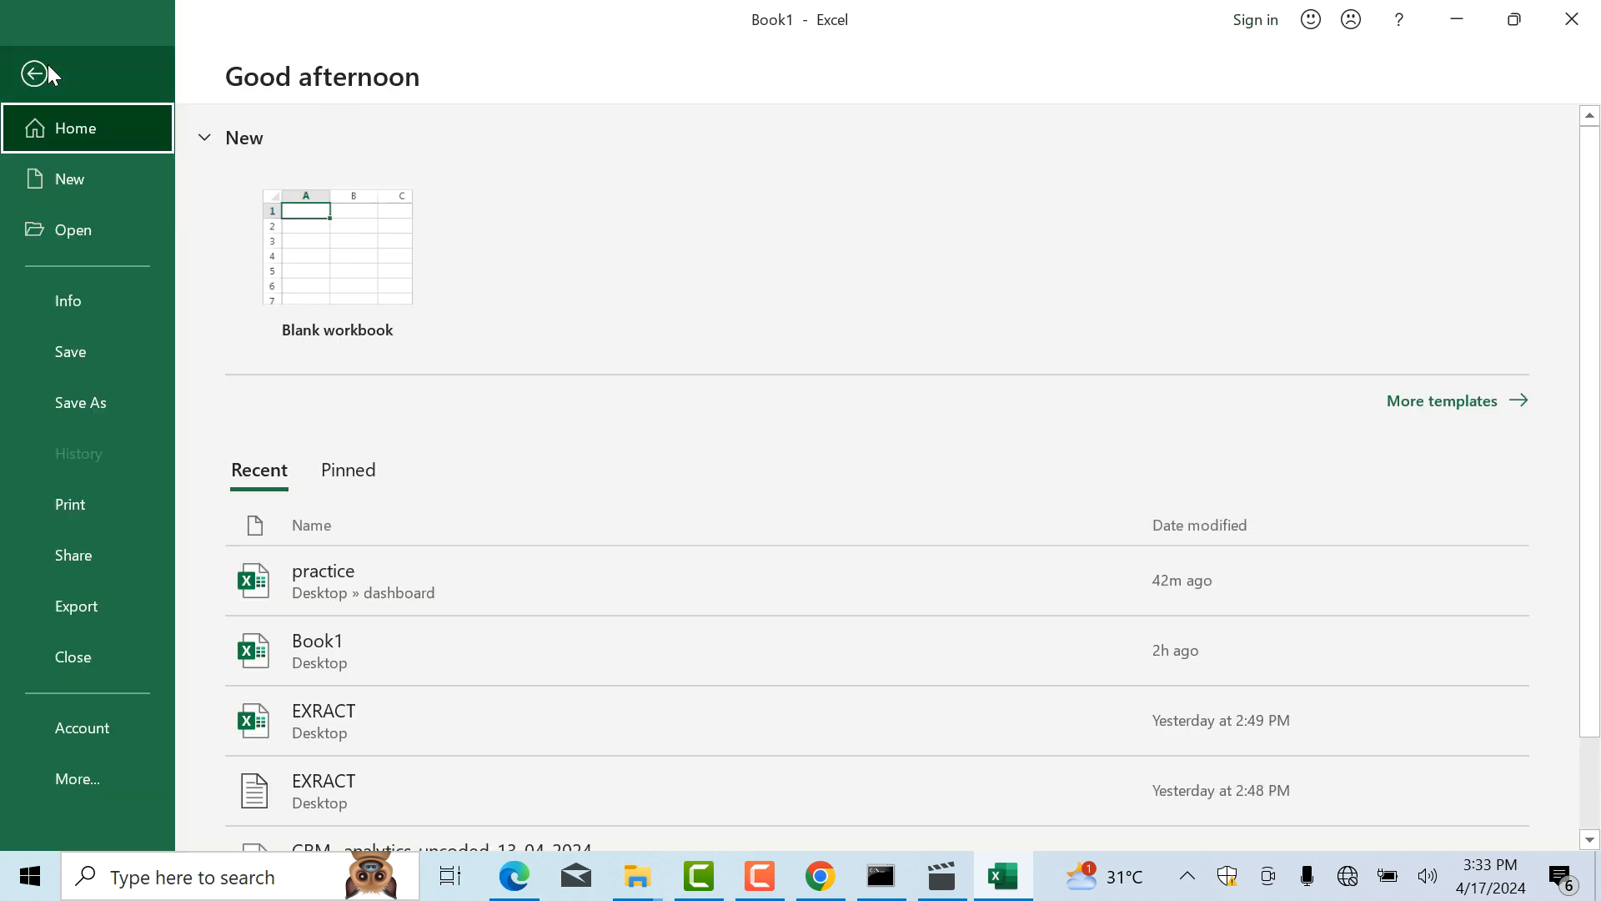
{"action": "left_click", "coordinate": [97, 398]}
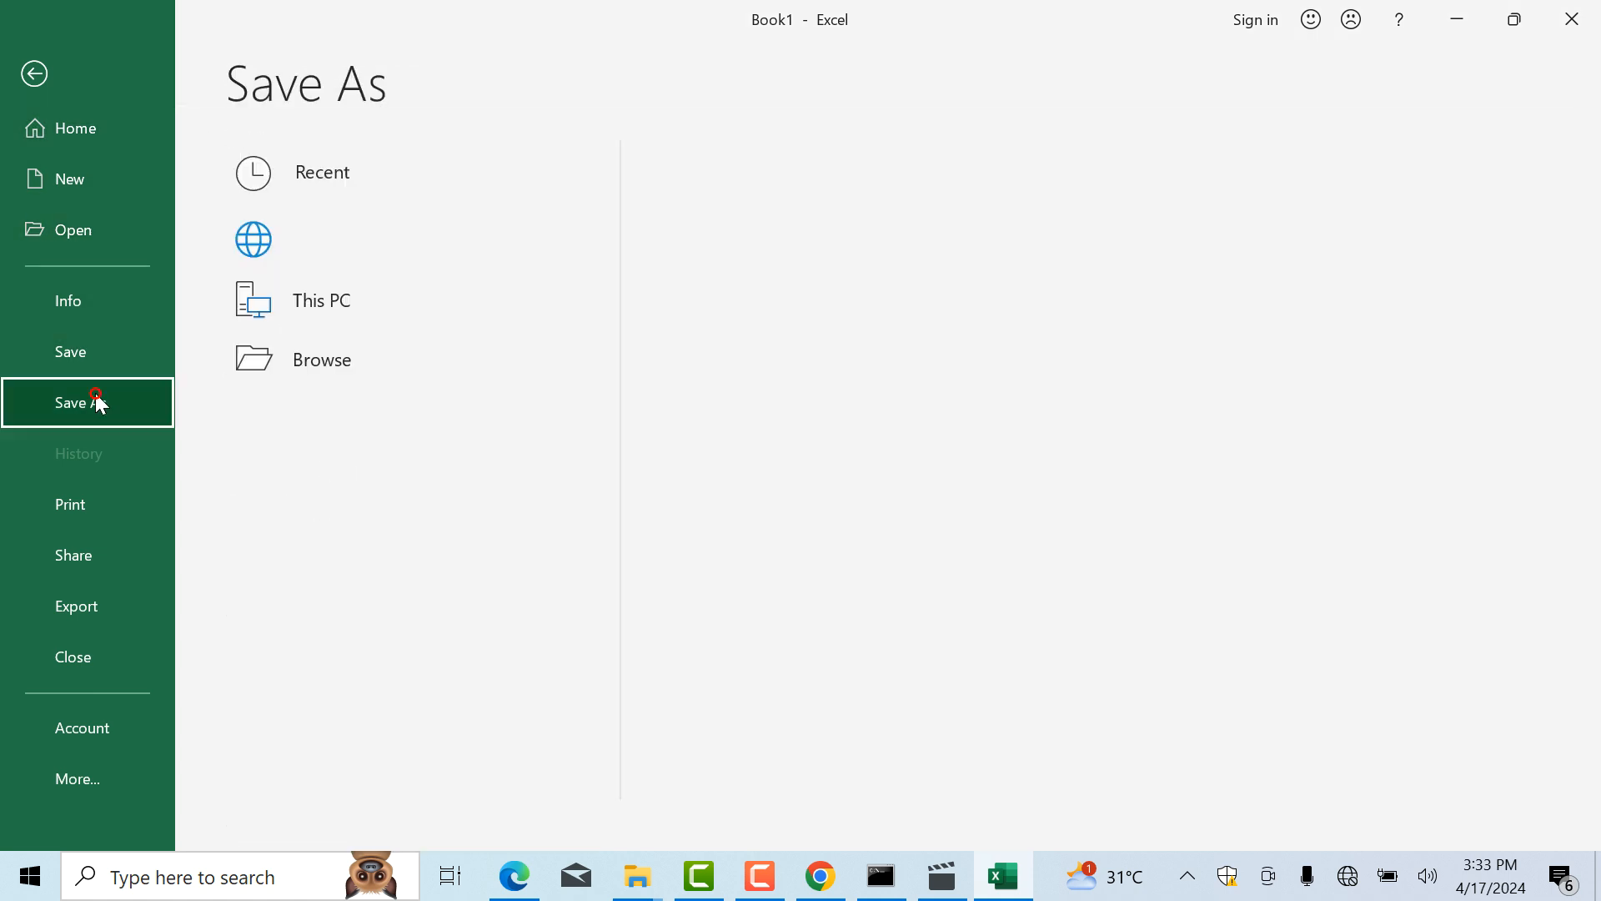
{"action": "left_click", "coordinate": [779, 366]}
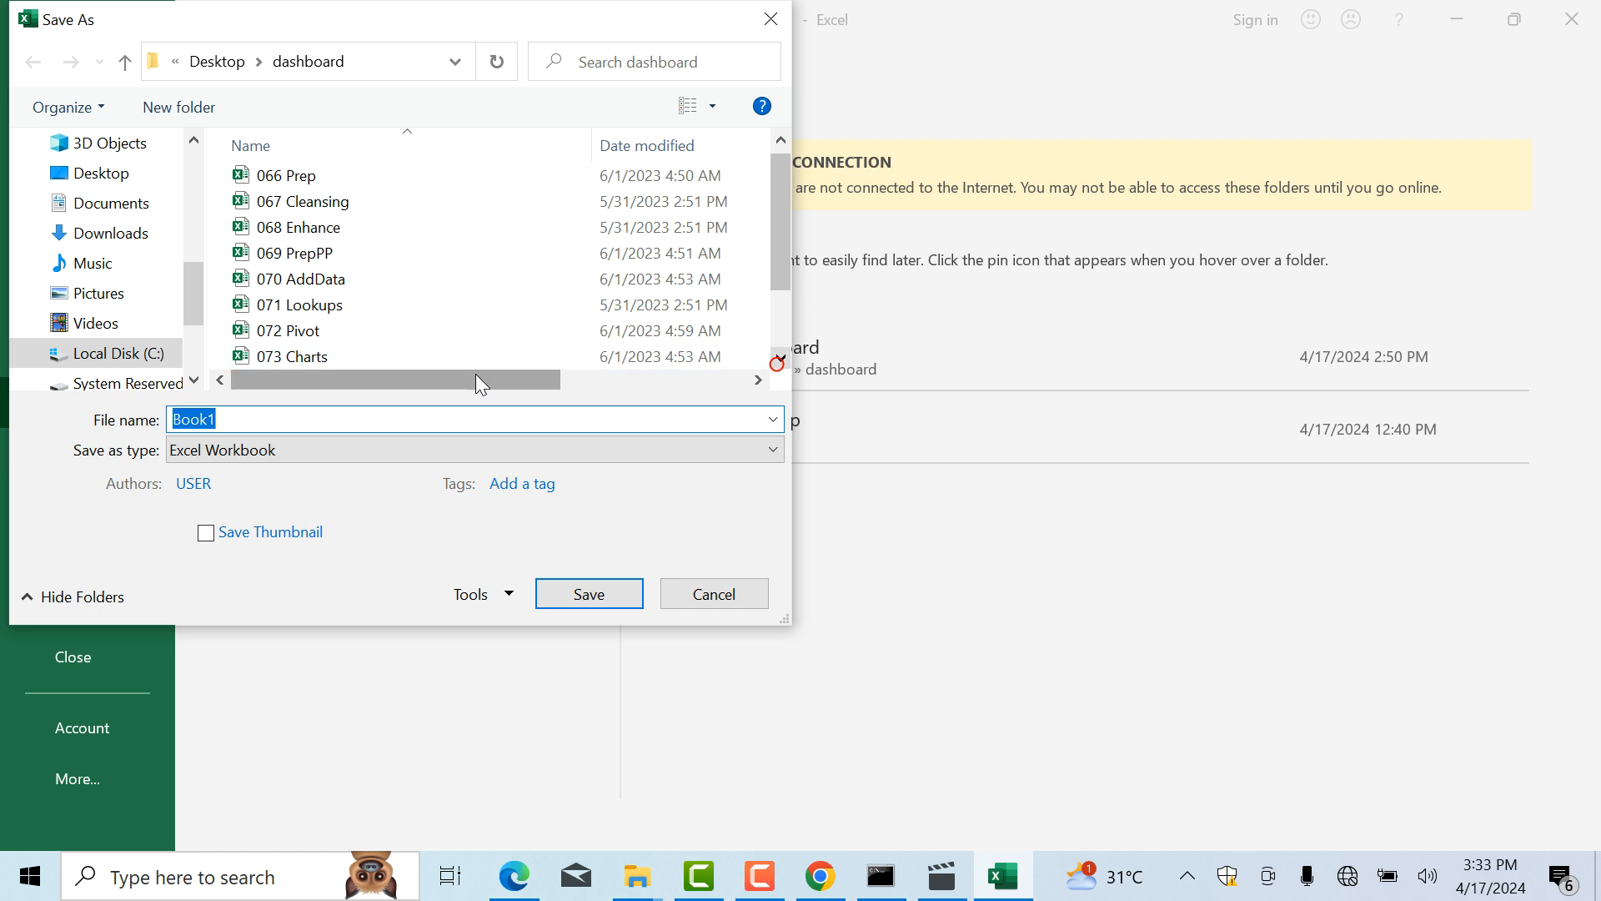
{"action": "left_click", "coordinate": [231, 424]}
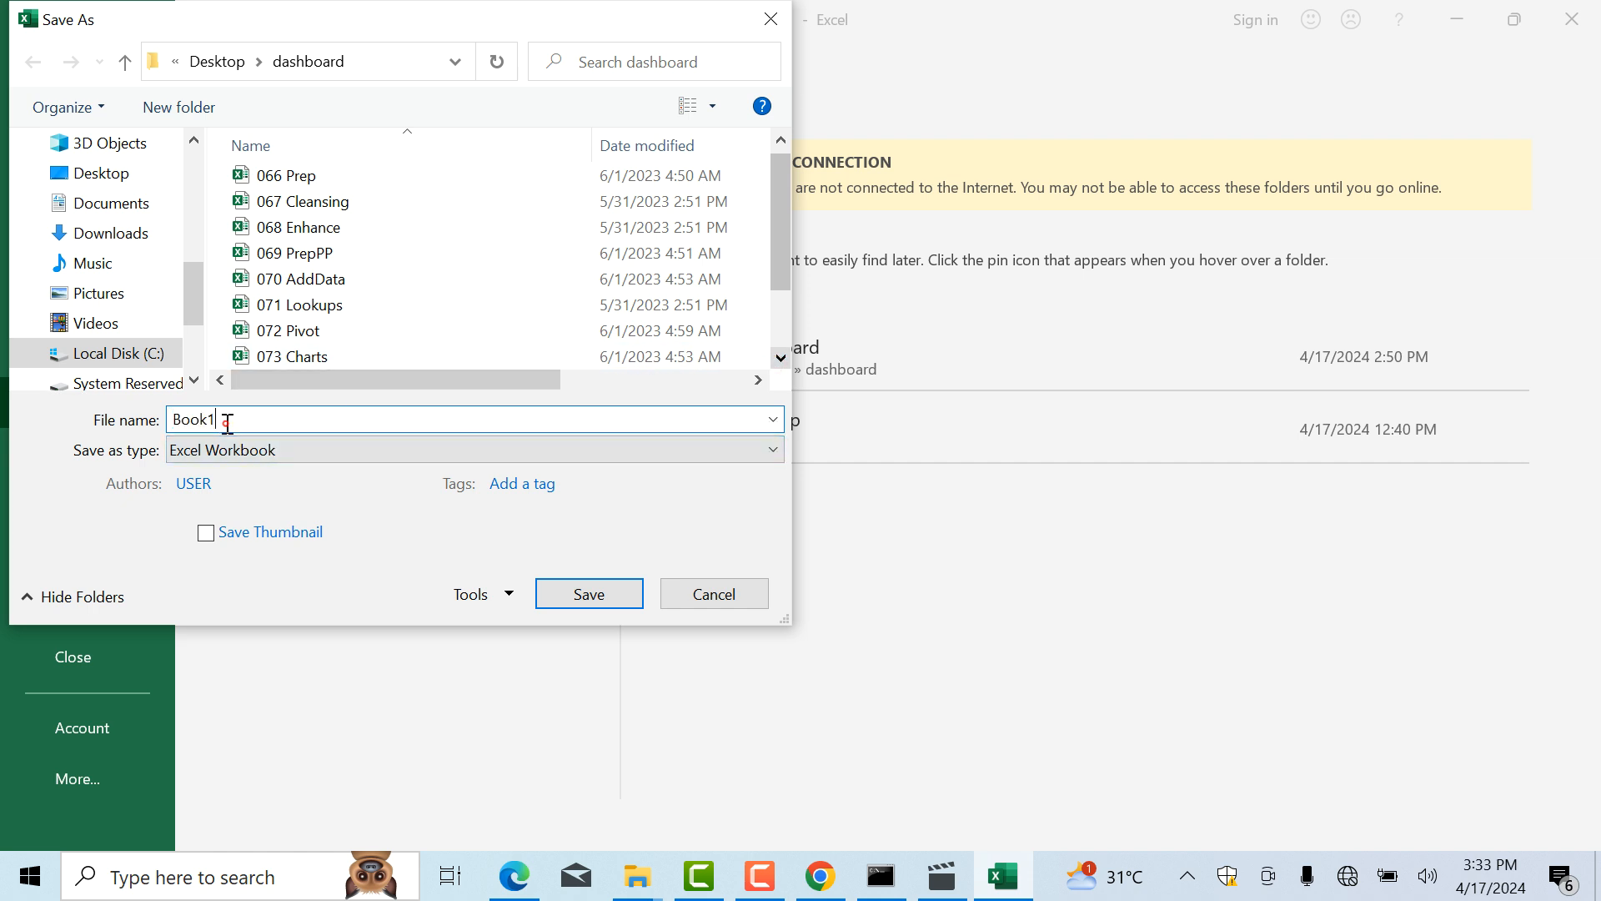
{"action": "key", "text": "BackSpace"}
{"action": "key", "text": "BackSpace"}
{"action": "key", "text": "BackSpace"}
{"action": "key", "text": "BackSpace"}
{"action": "key", "text": "BackSpace"}
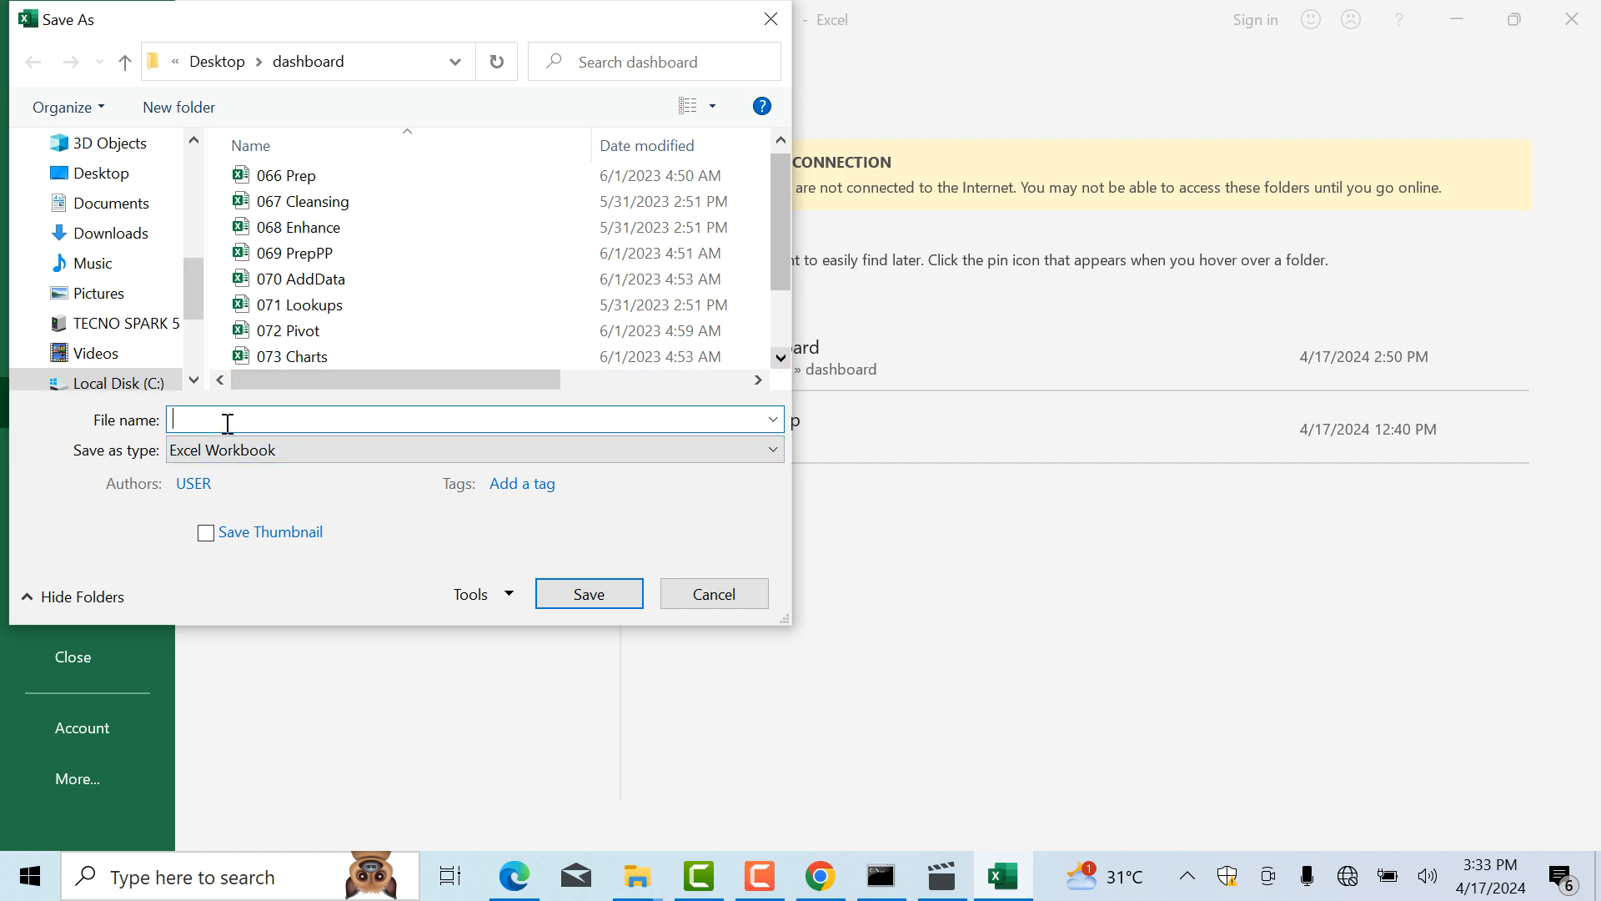
{"action": "type", "text": "class work"}
{"action": "left_click", "coordinate": [562, 597]}
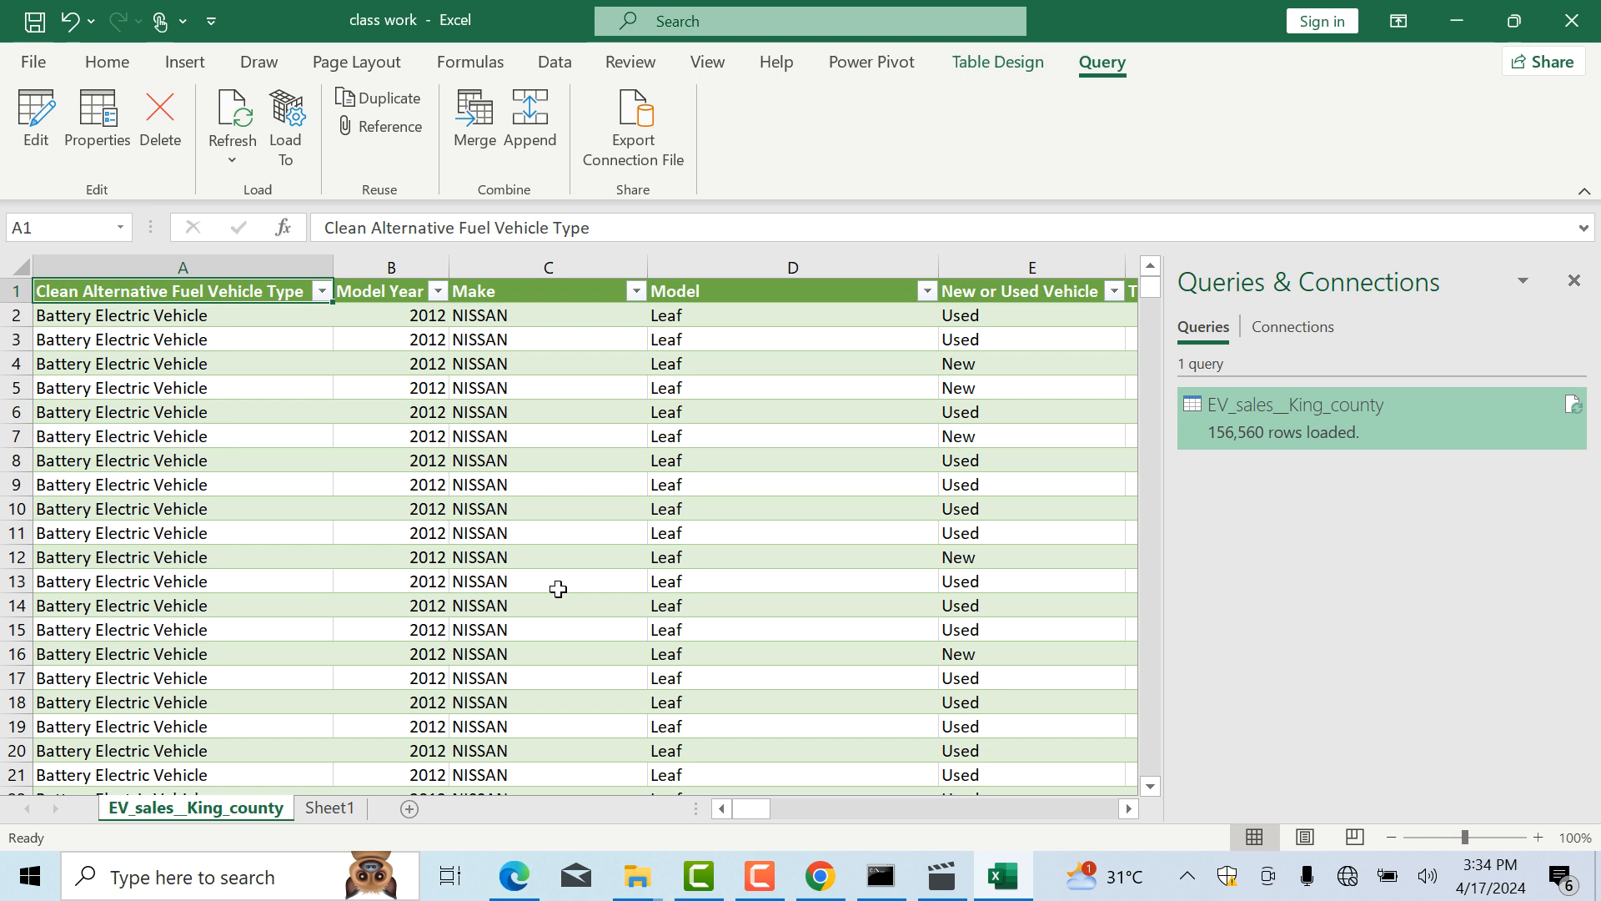
{"action": "left_click", "coordinate": [1186, 888]}
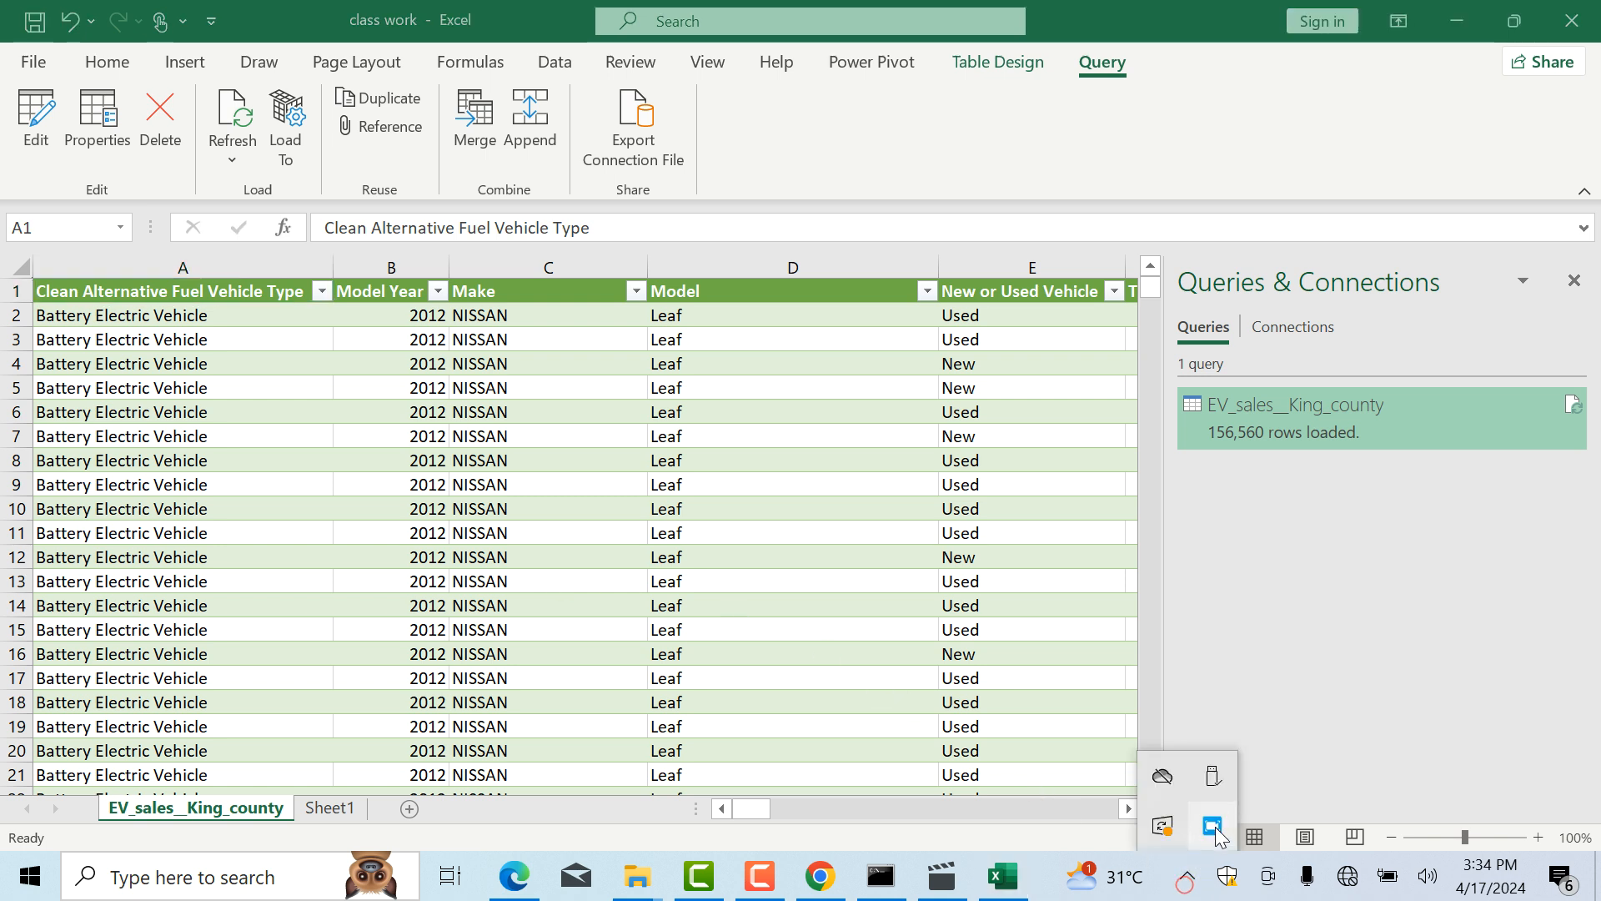